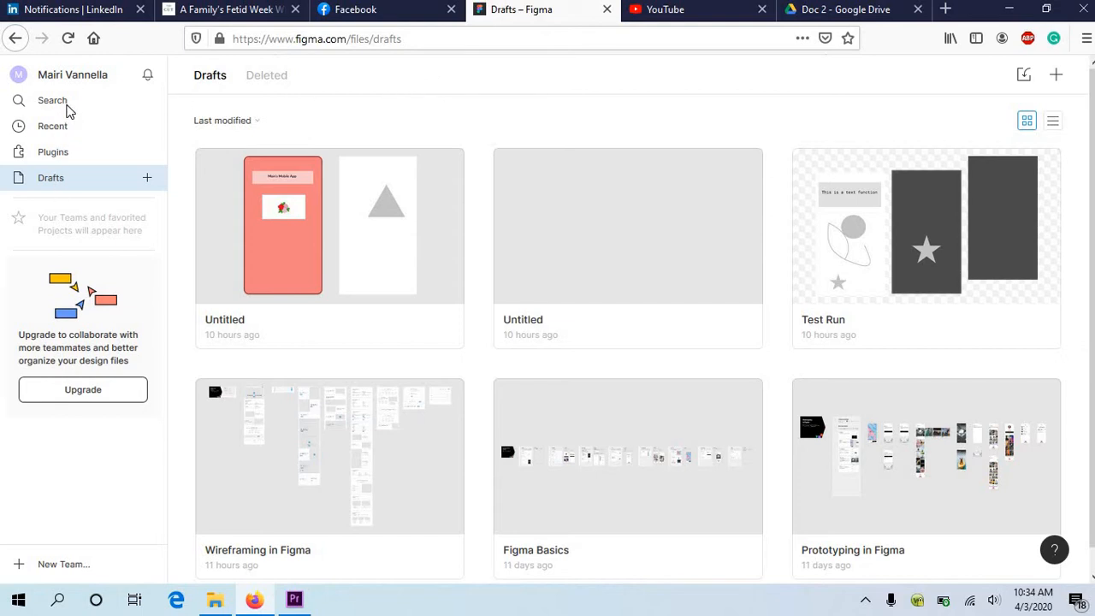
Step: Look through the search page, recent files, plugins and drafts in the file browser
left_click(68, 110)
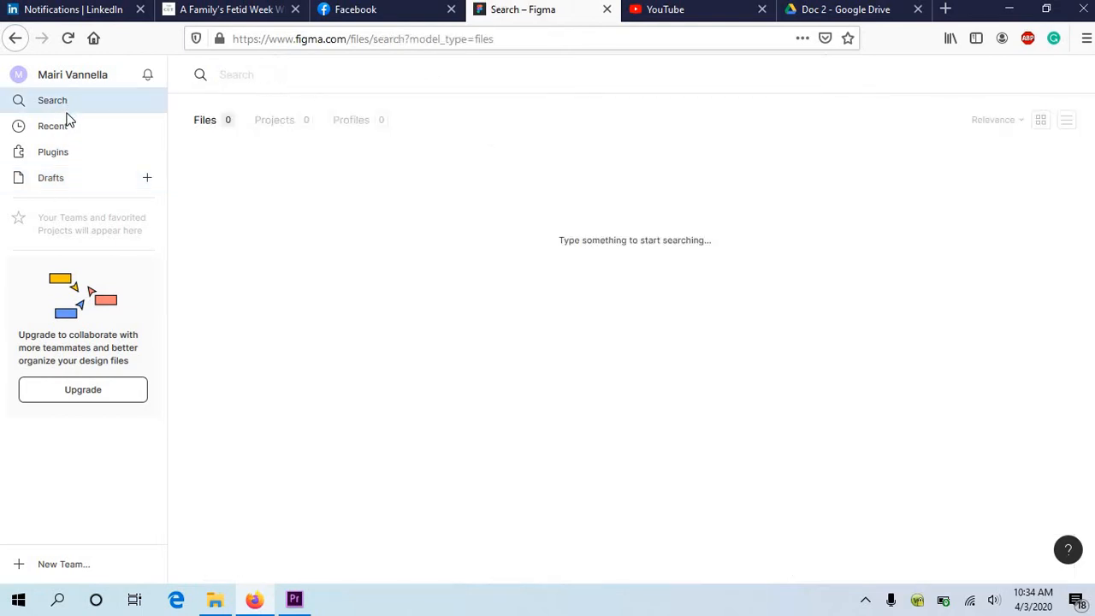
left_click(70, 128)
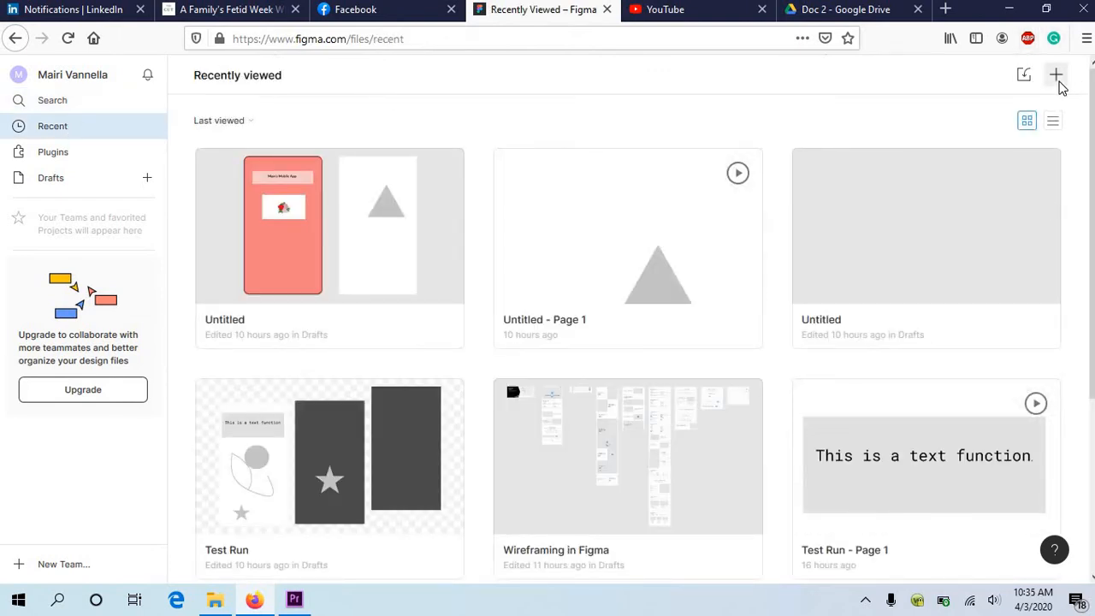
left_click(72, 158)
left_click(72, 182)
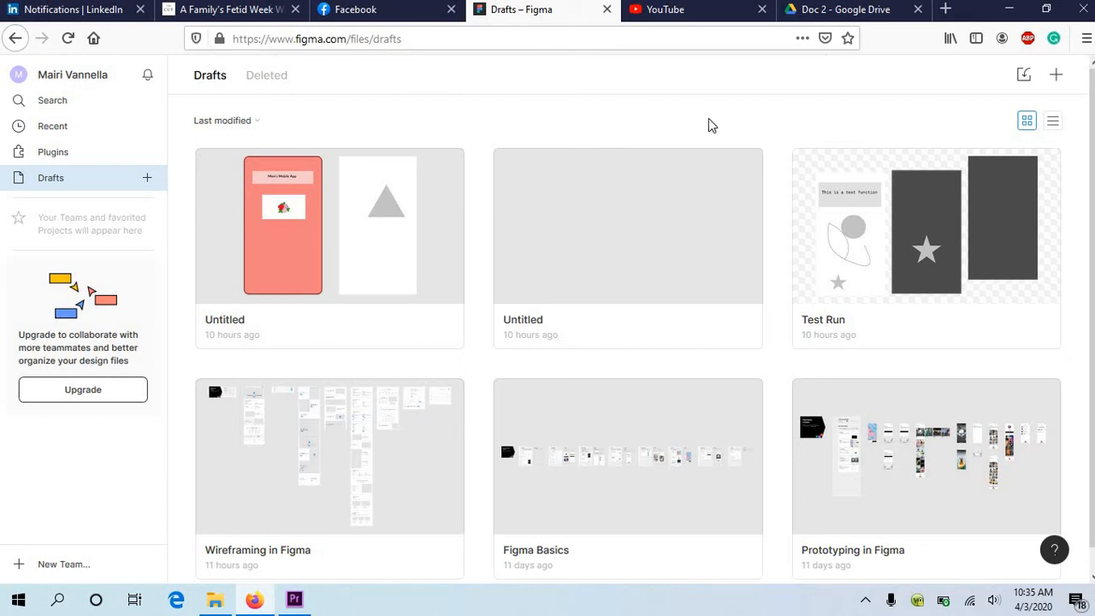
Step: Create a new design file and add an iPhone 8 Plus preset frame to its canvas
left_click(1057, 78)
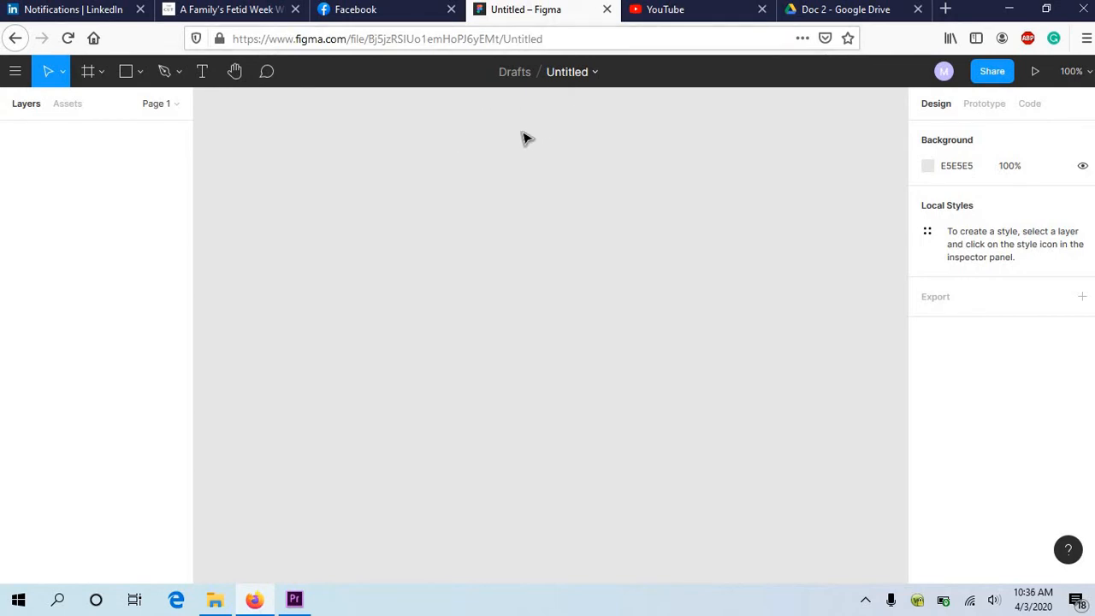
left_click(63, 73)
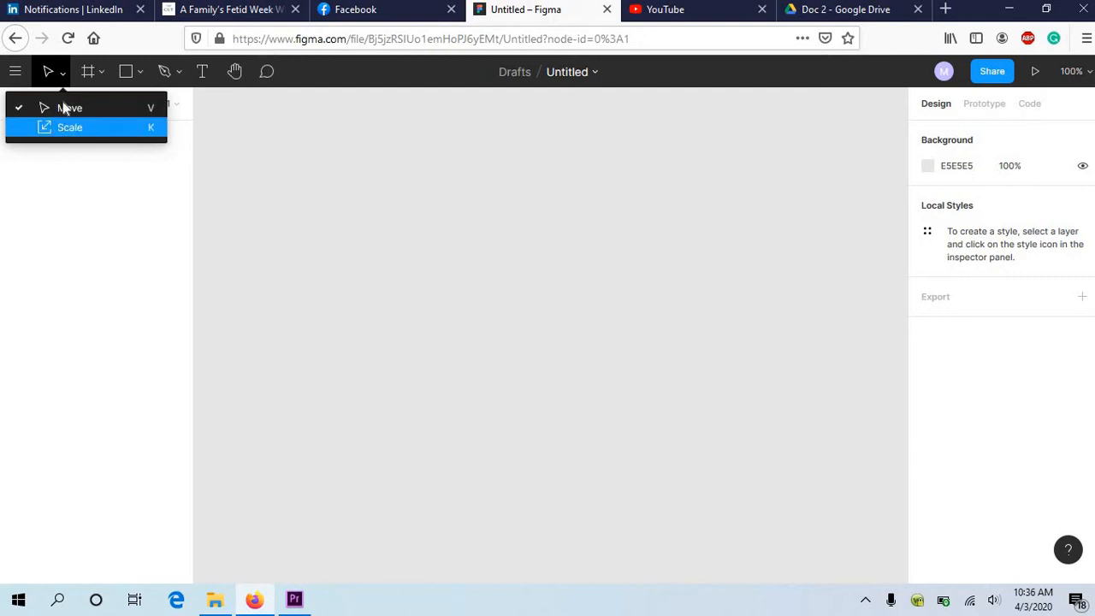
left_click(100, 77)
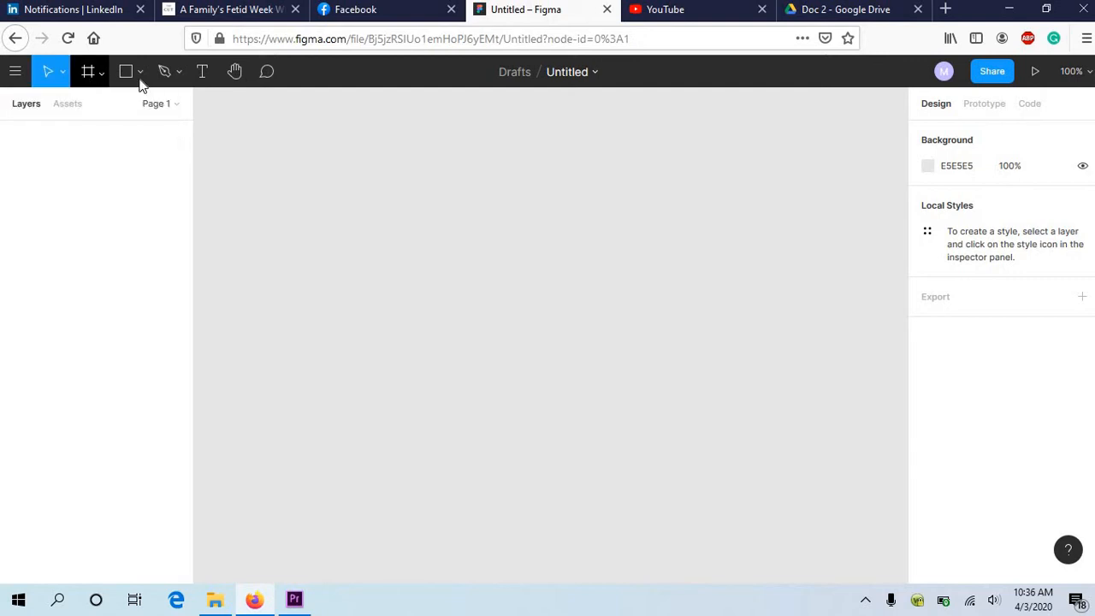
left_click(88, 72)
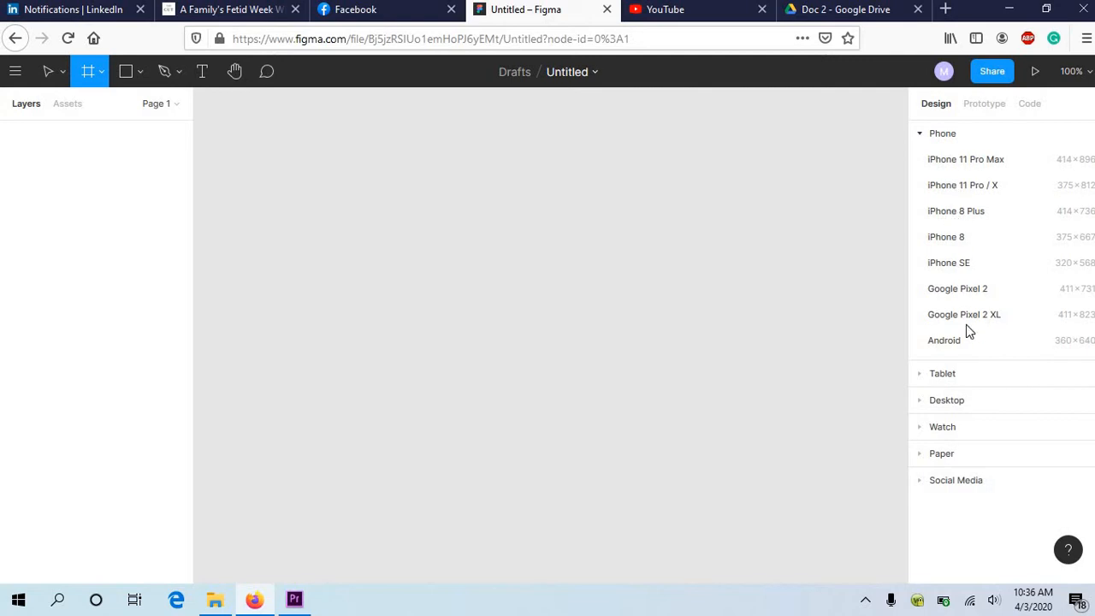
left_click(978, 213)
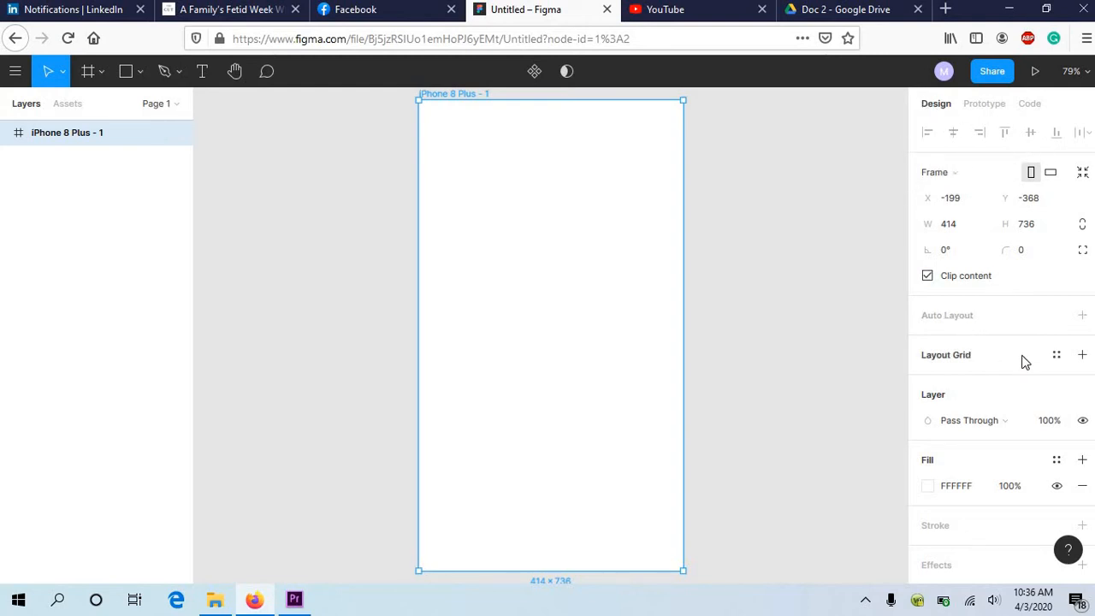
Step: Set the corner radius of the iPhone 8 Plus frame to 50
scroll(1023, 361, "down", 1)
scroll(1024, 360, "up", 1)
left_click(1024, 254)
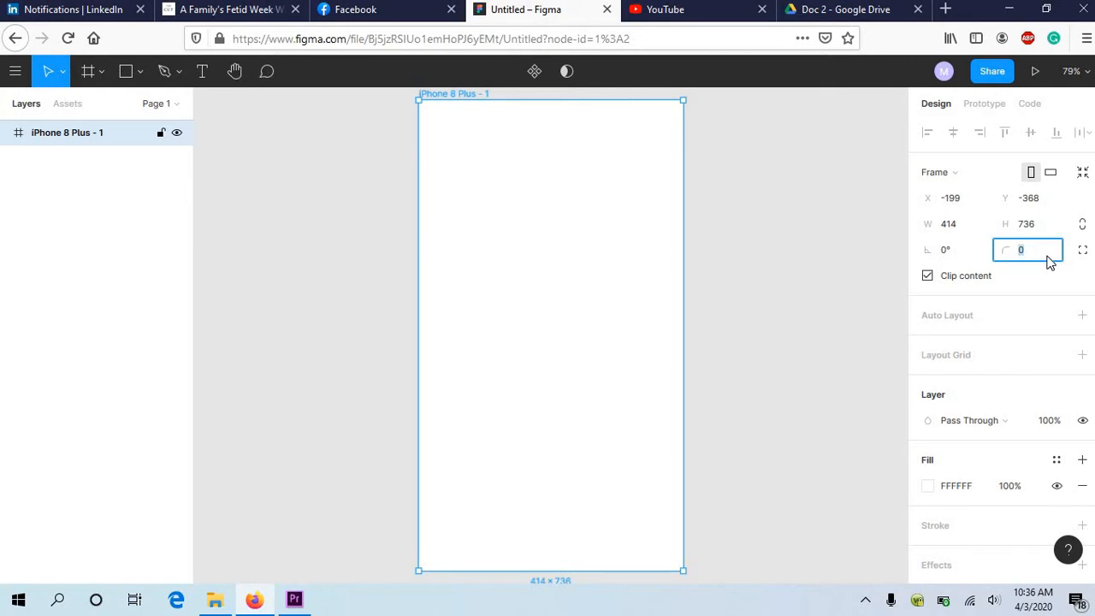
type("50")
key("Return")
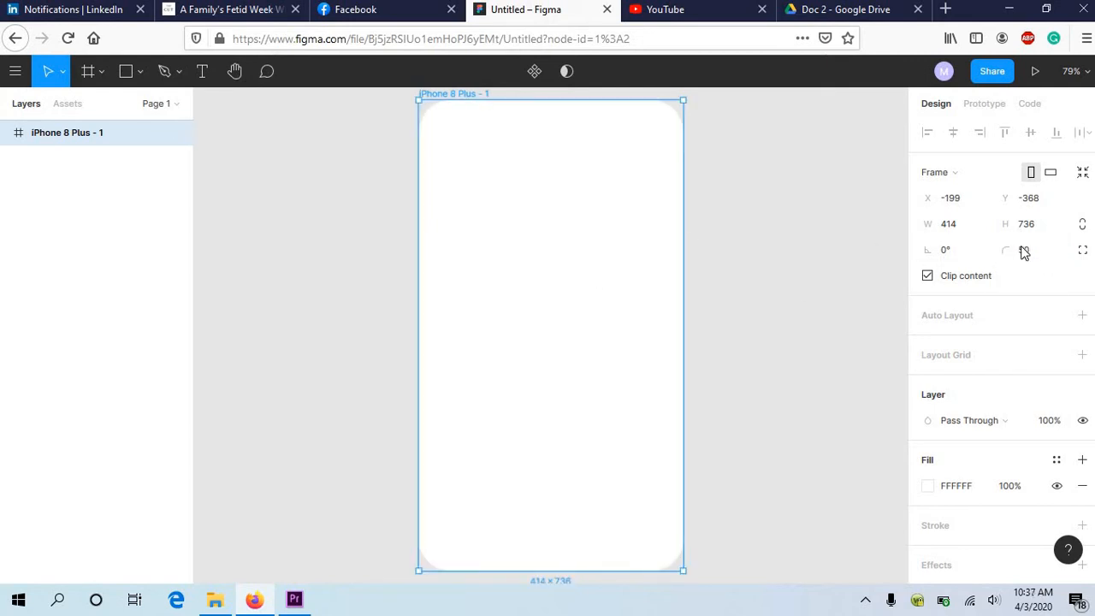
Step: Examine the frame's prototype settings and its CSS code, and return to the design properties
left_click(995, 112)
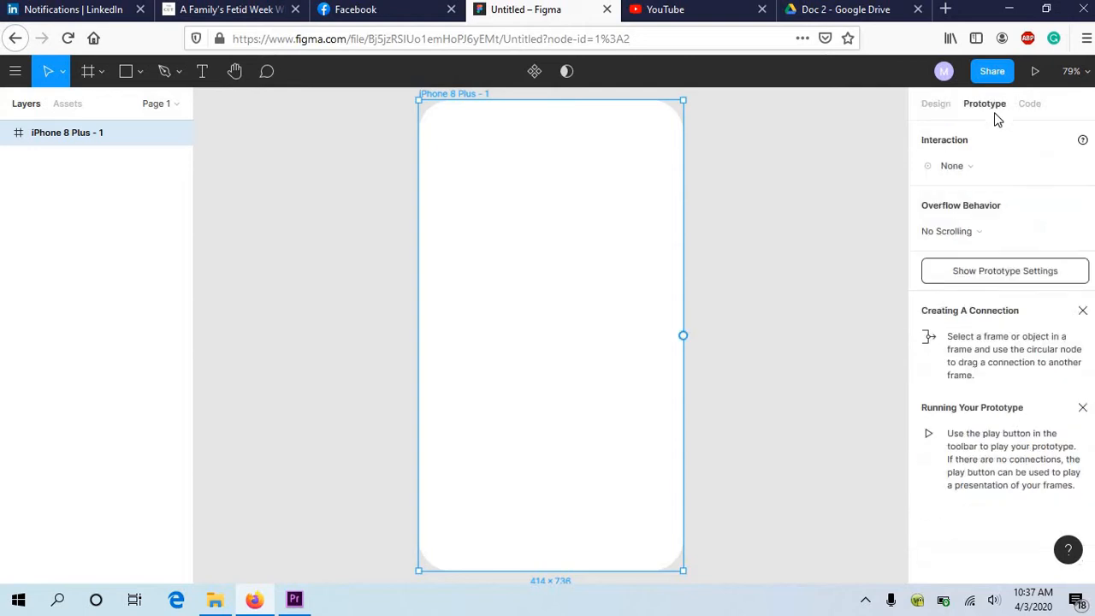
left_click(1031, 111)
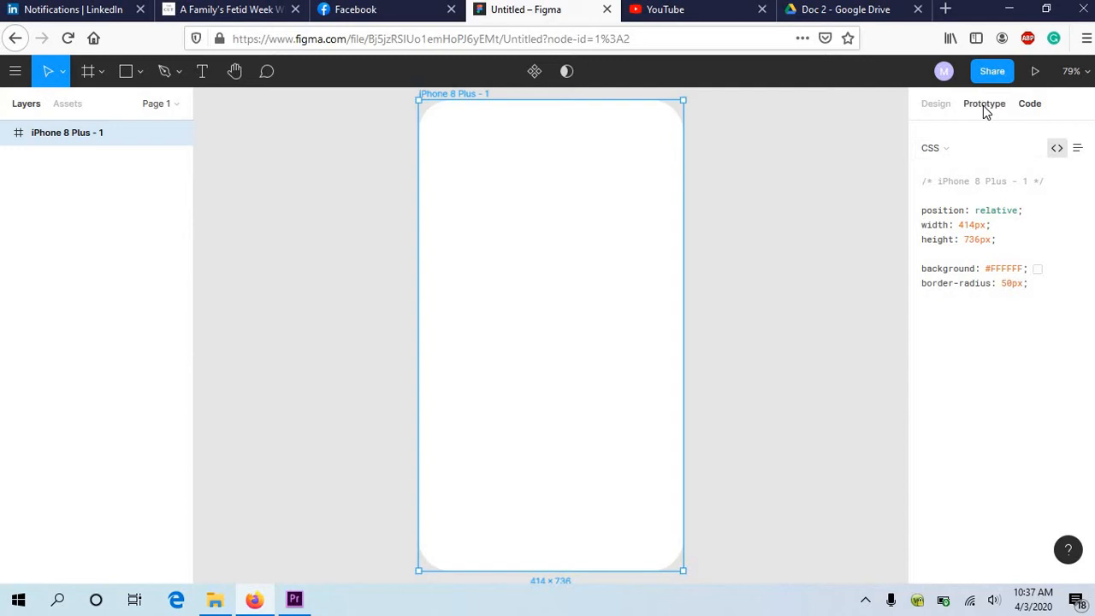
left_click(936, 105)
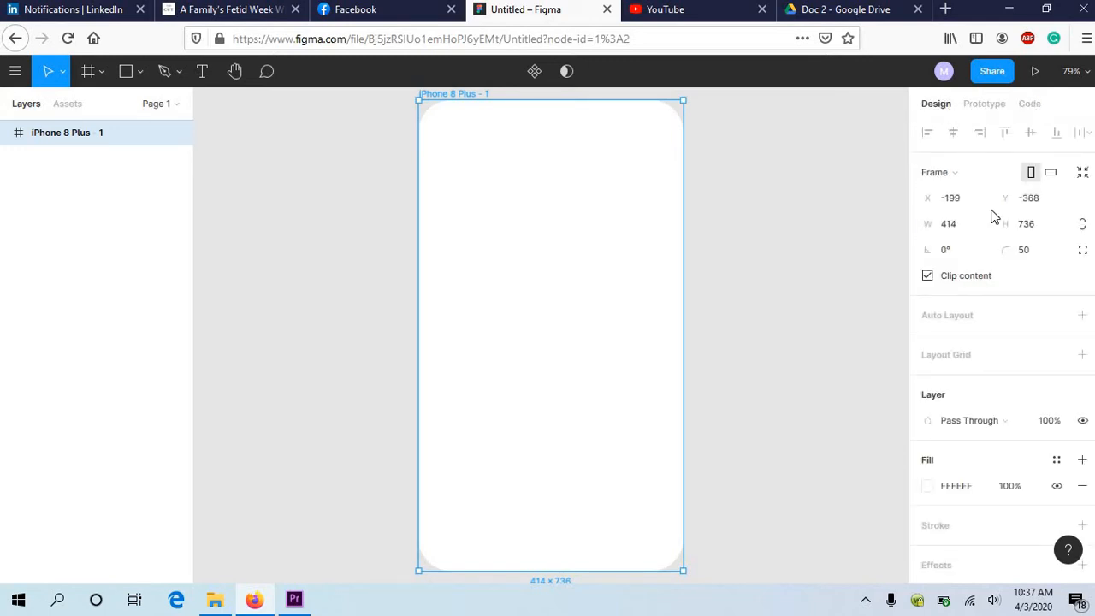
Step: Set the frame's corner radius to 25
left_click(1036, 253)
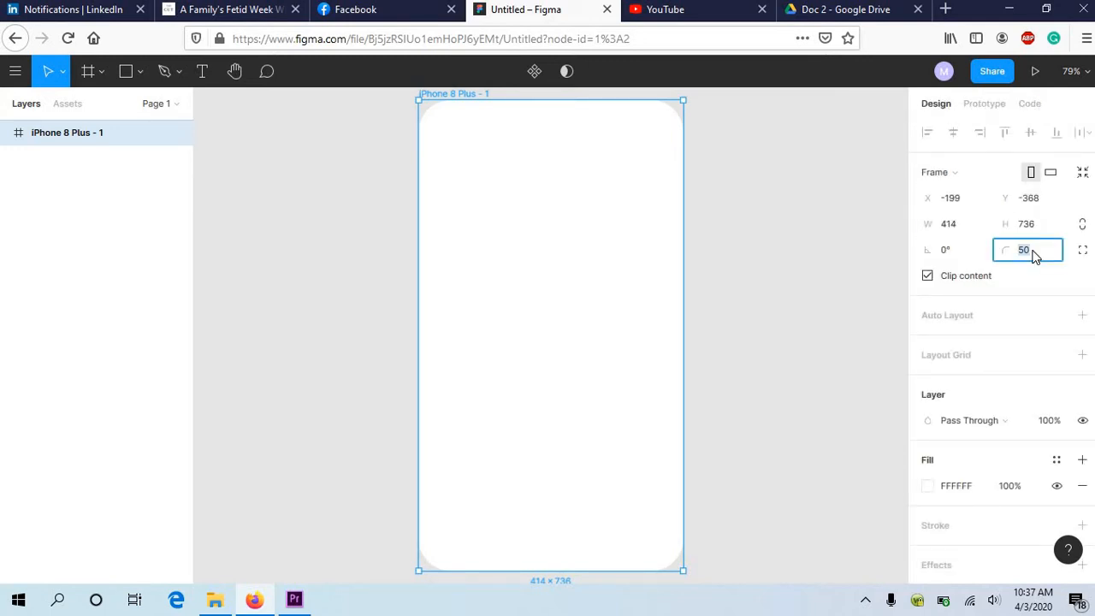
type("25")
key("Return")
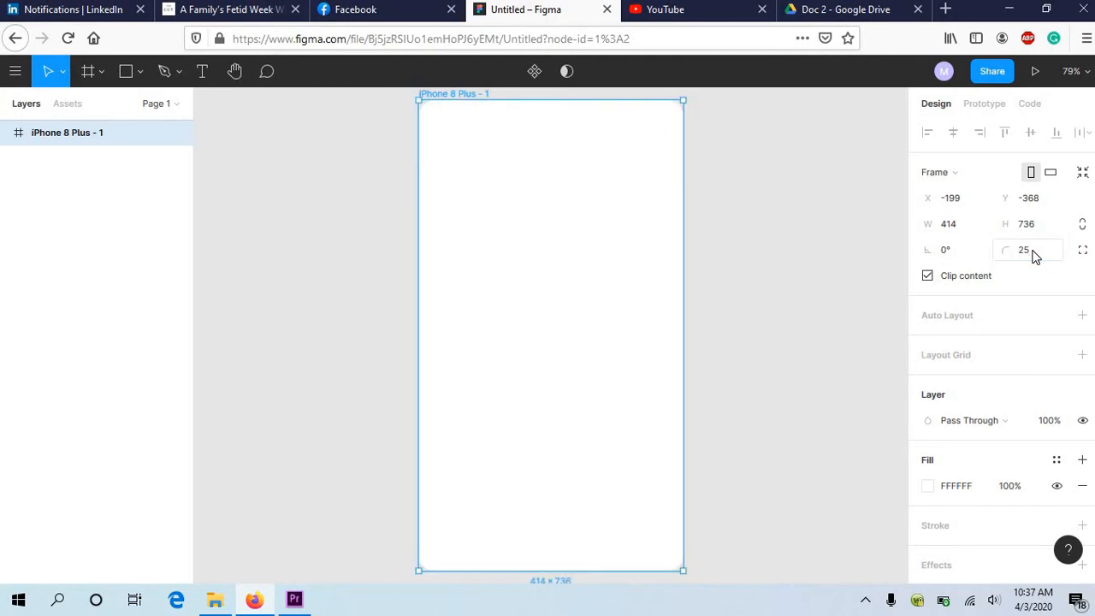
Step: Try an X position of 300 for the phone frame, and undo the move
left_click(962, 200)
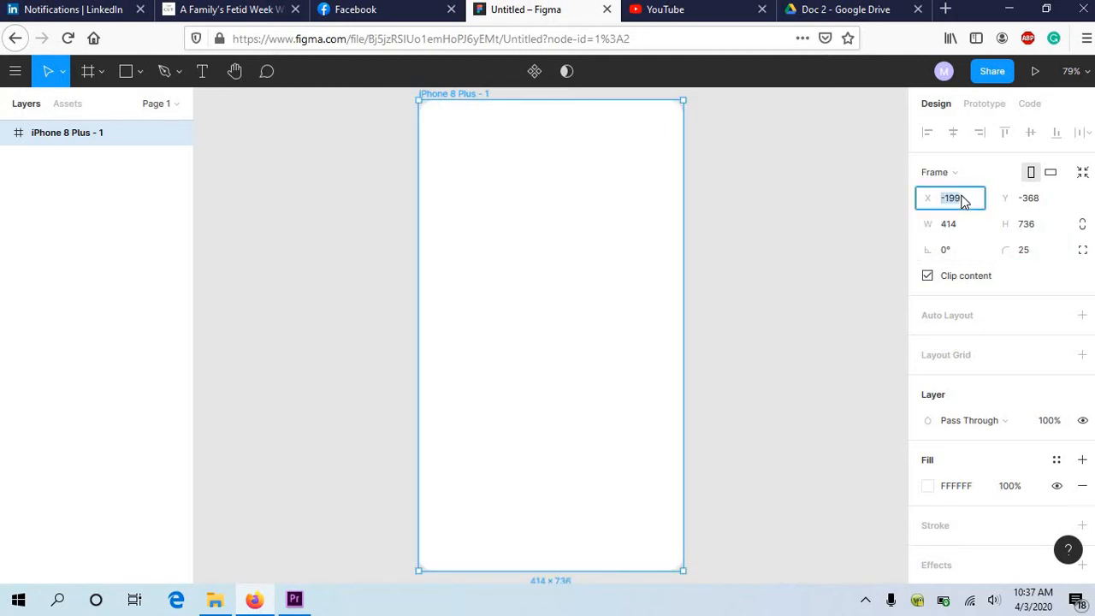
type("300")
key("Return")
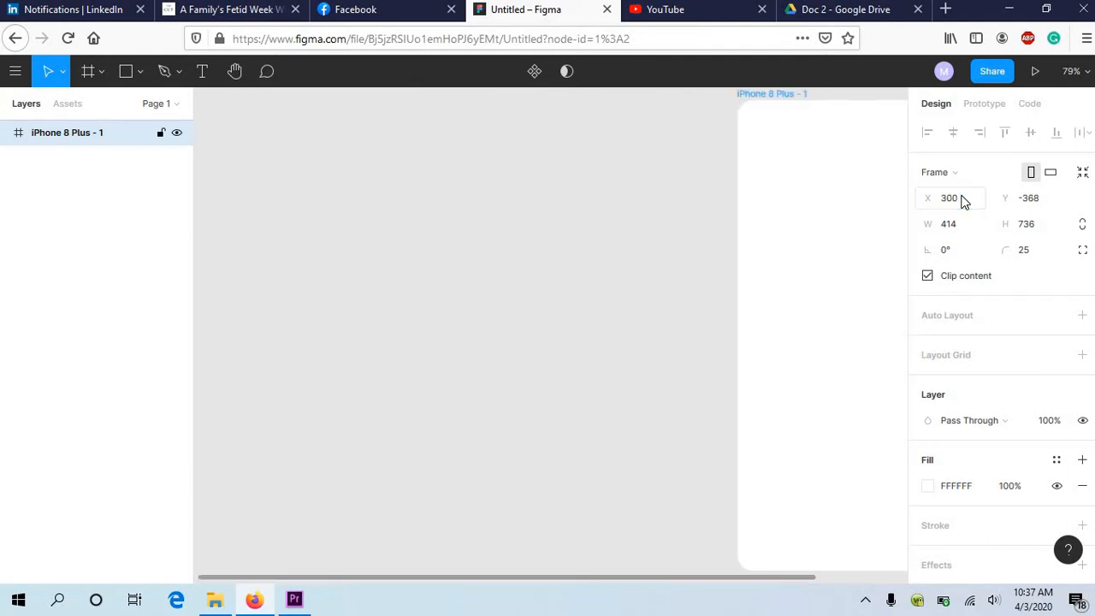
key("ctrl+z")
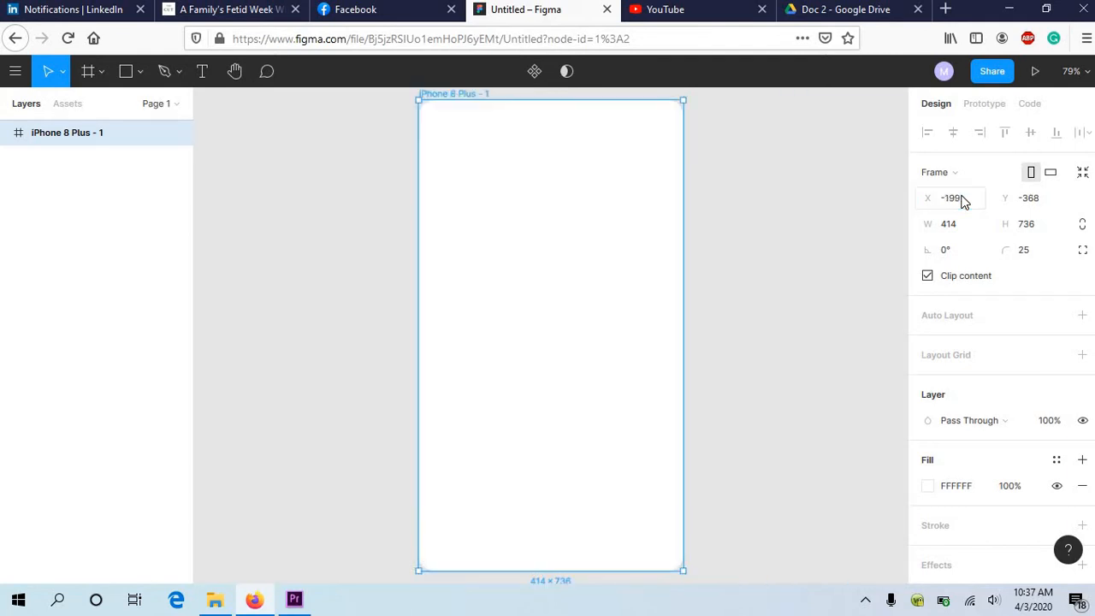
Step: Try landscape orientation and auto layout on the frame, reverting to portrait and removing the auto layout
left_click(1051, 174)
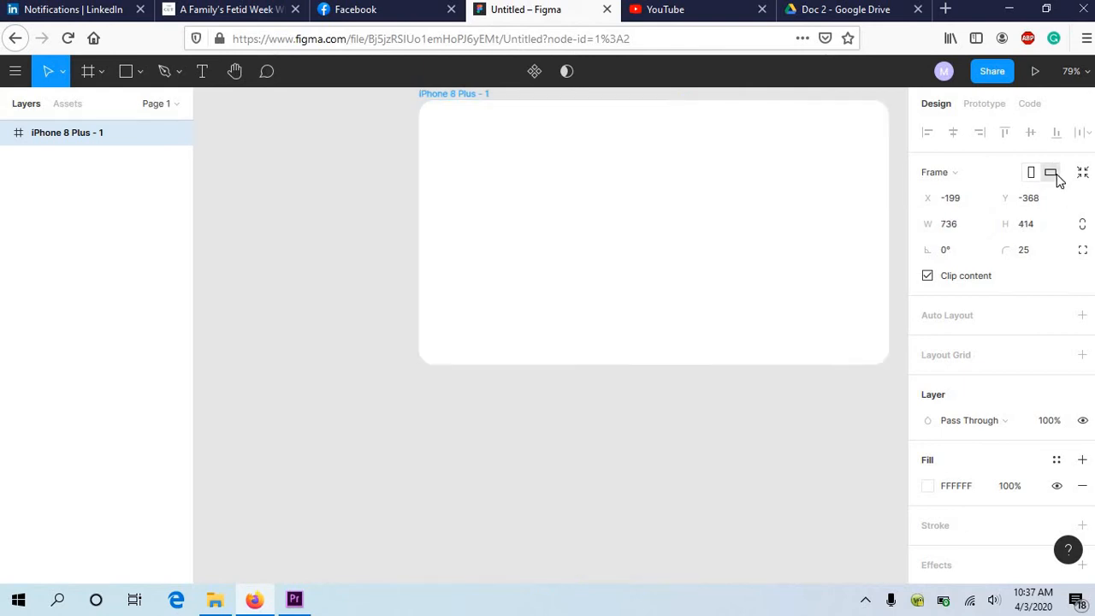
left_click(1031, 174)
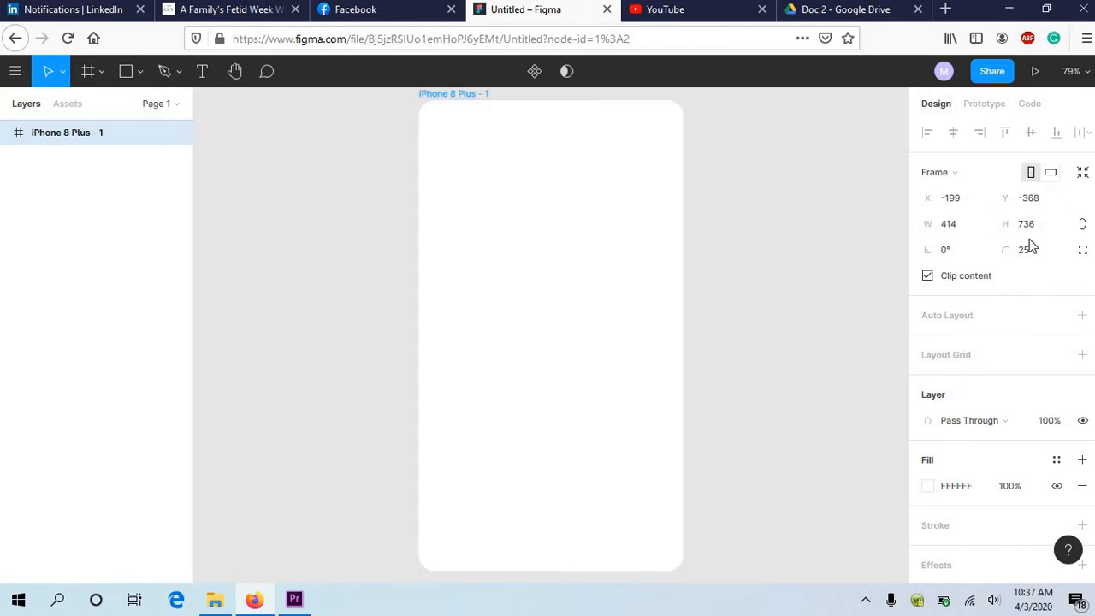
left_click(1082, 316)
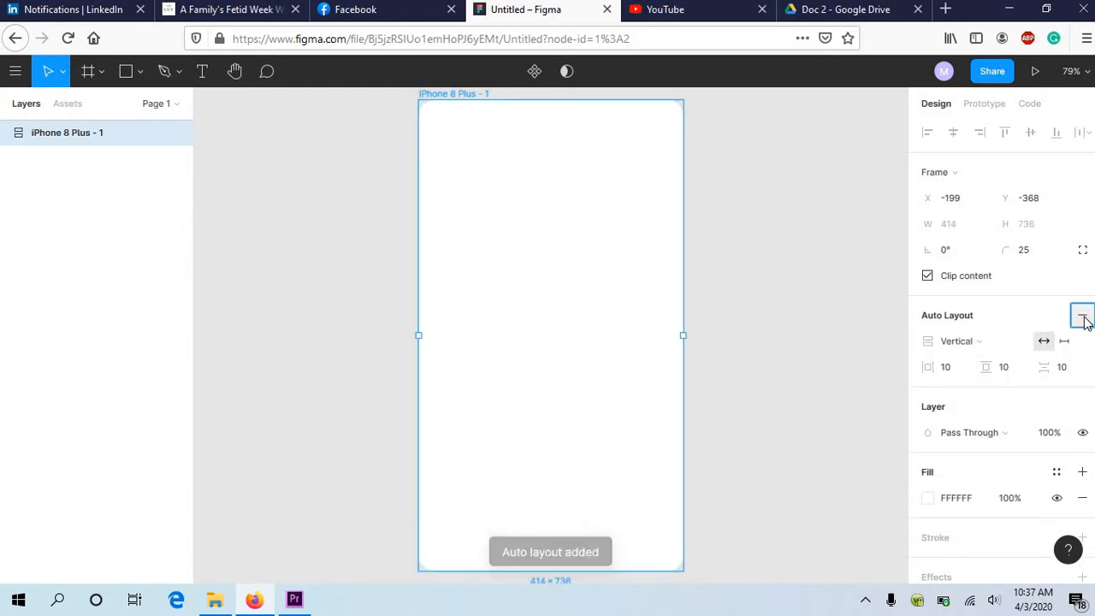
left_click(1084, 319)
Step: Add a 10 px layout grid to the frame, check the libraries for grid styles, and remove the grid
left_click(1083, 358)
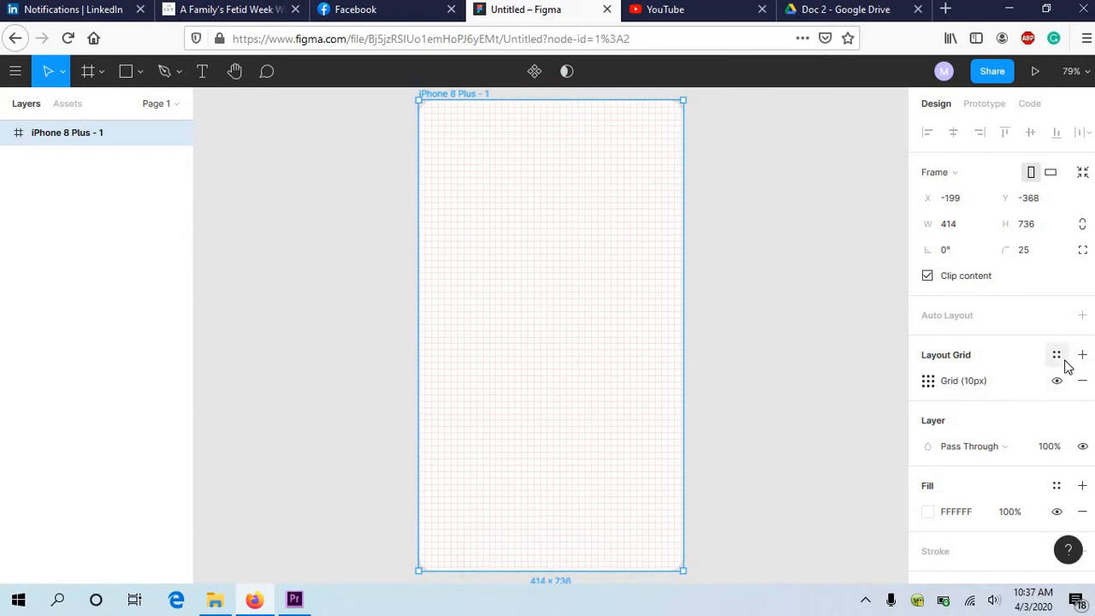
left_click(1059, 356)
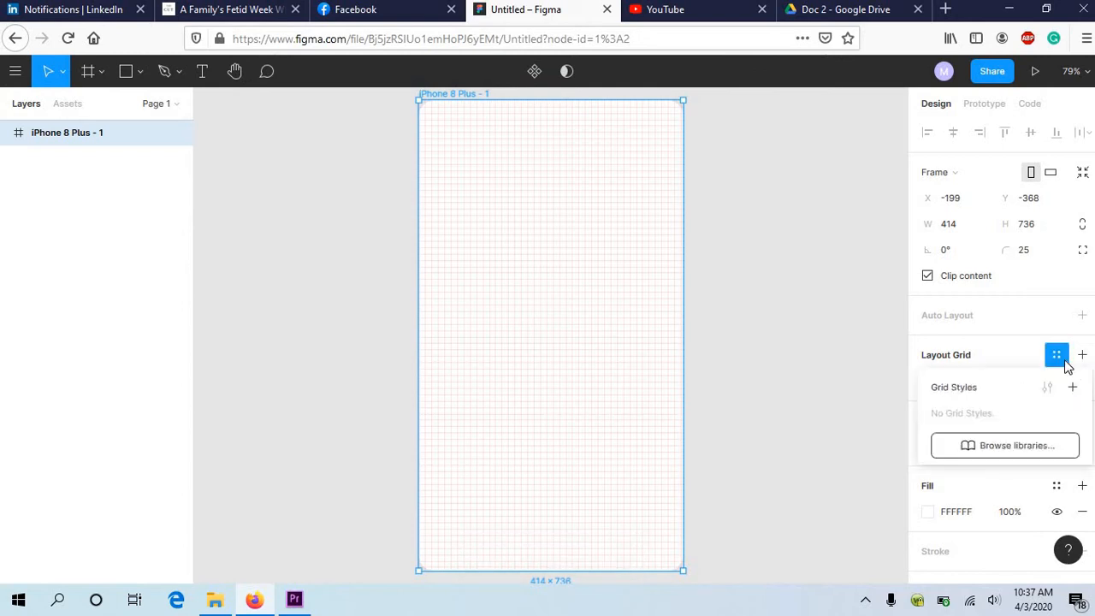
left_click(1014, 447)
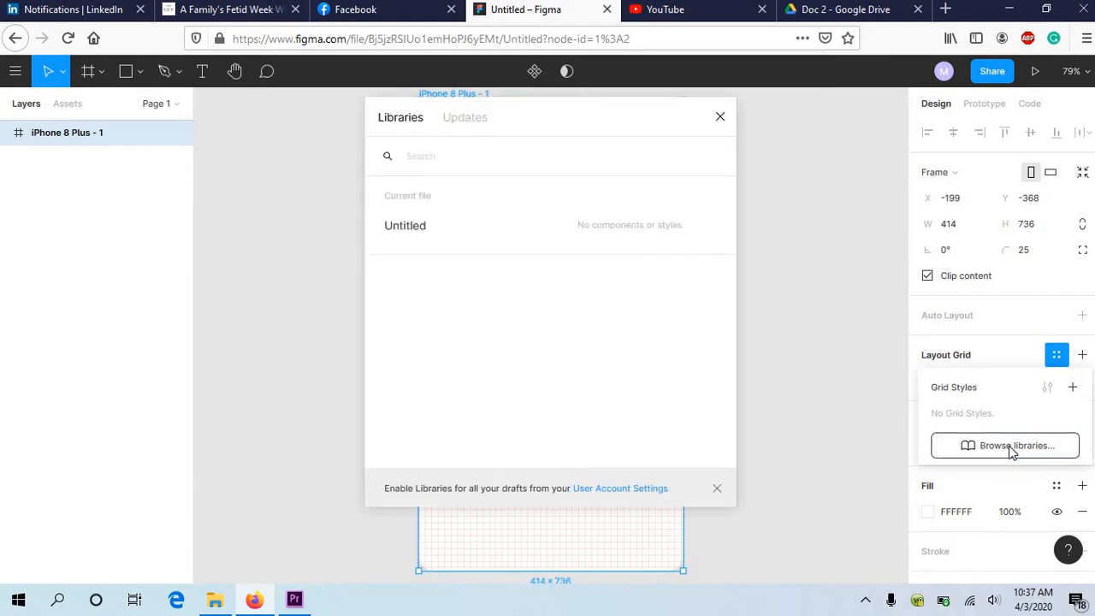
left_click(720, 117)
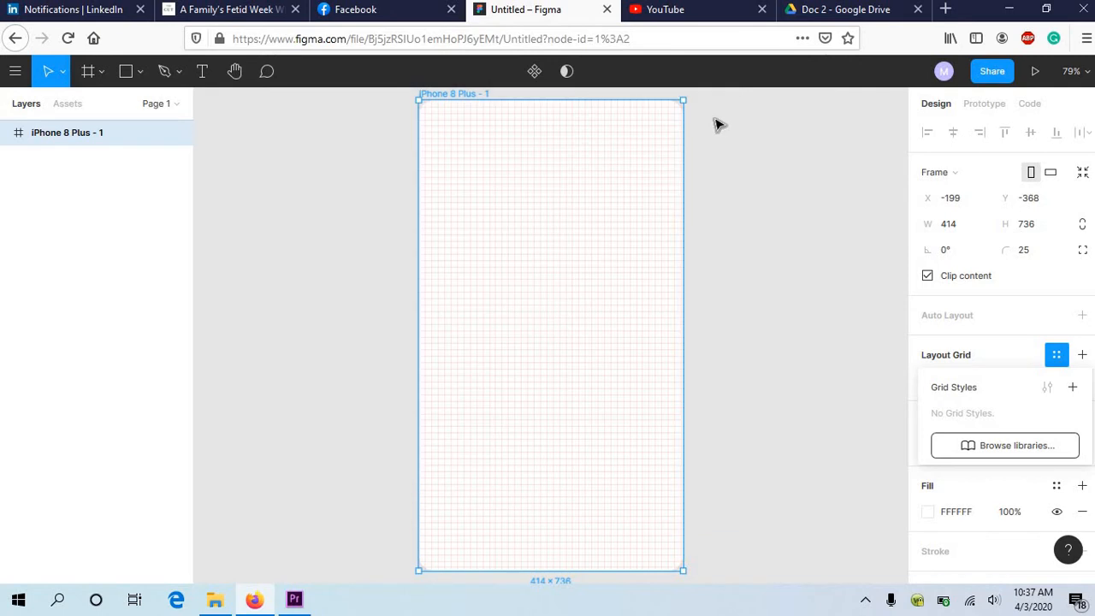
left_click(983, 354)
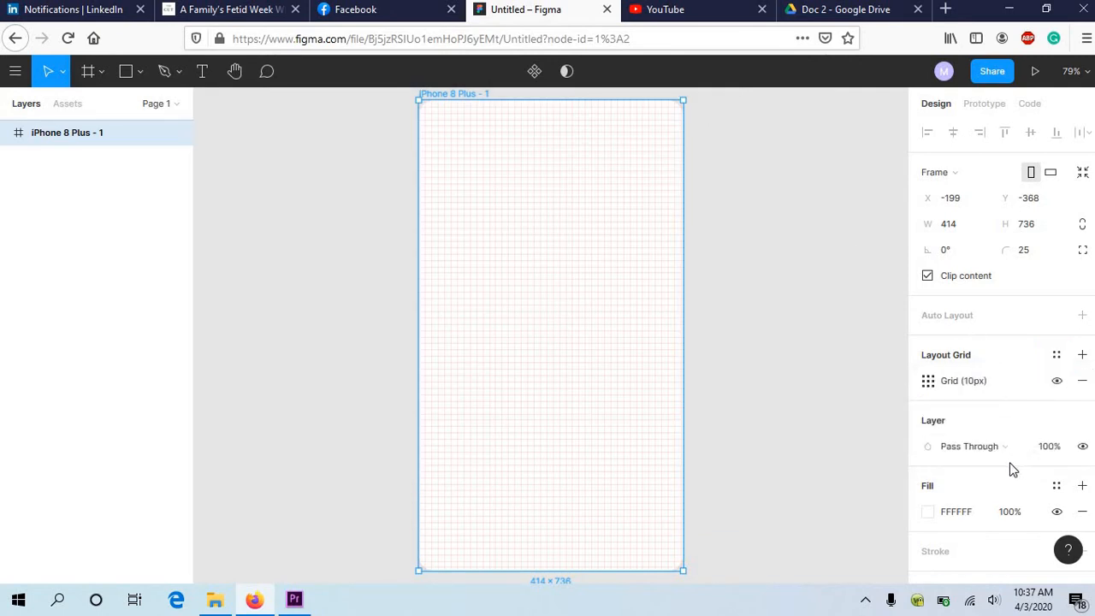
scroll(983, 468, "down", 2)
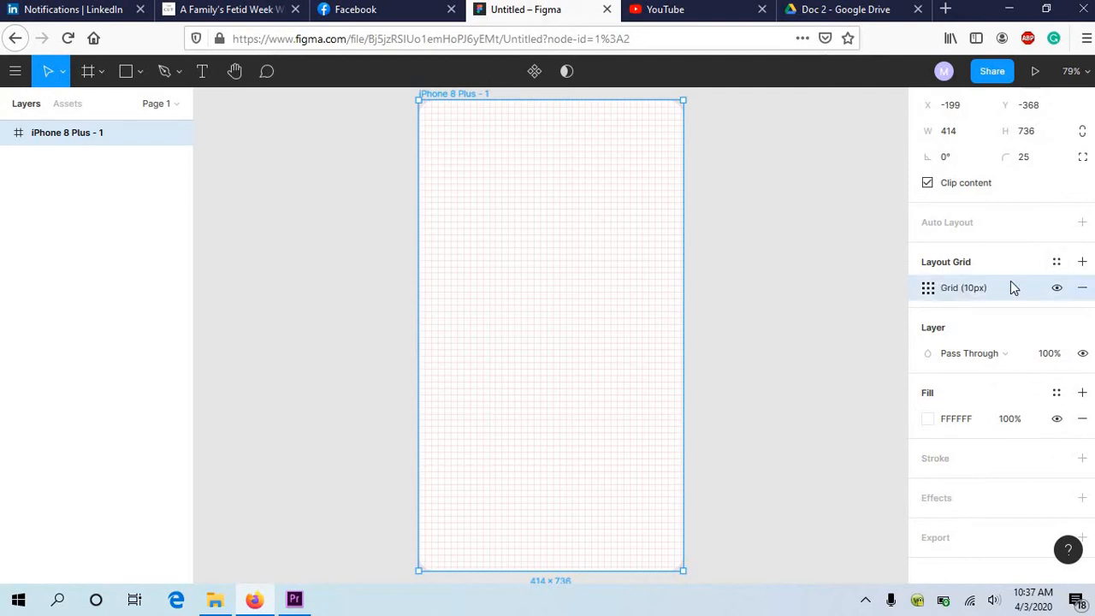
left_click(1082, 291)
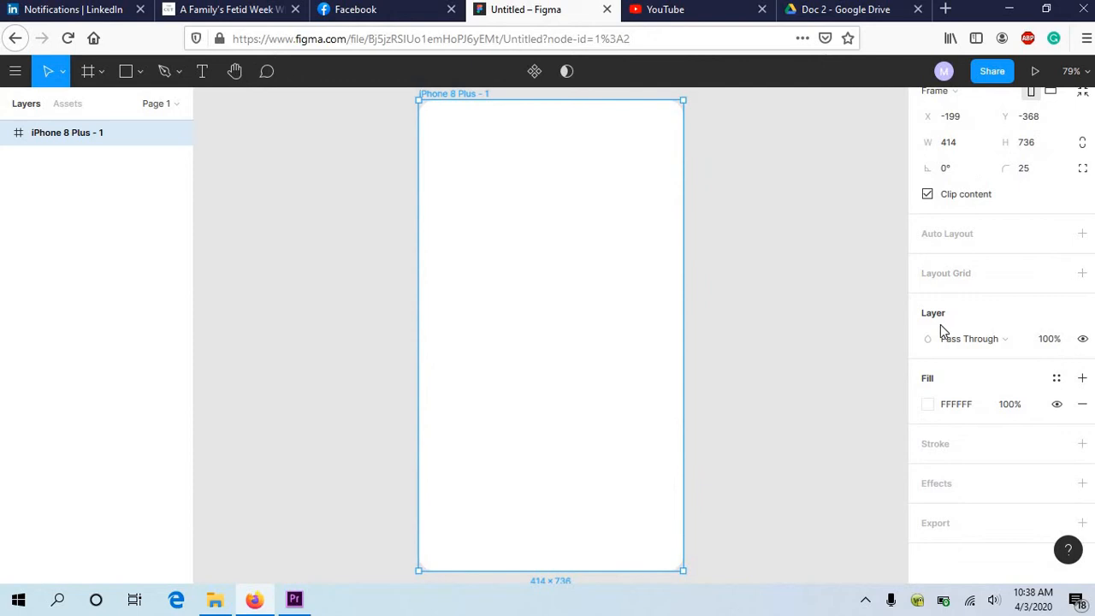
Step: Try pink E48E8E as the frame's fill colour, and replace it with dark grey 4B4B4B
left_click(926, 407)
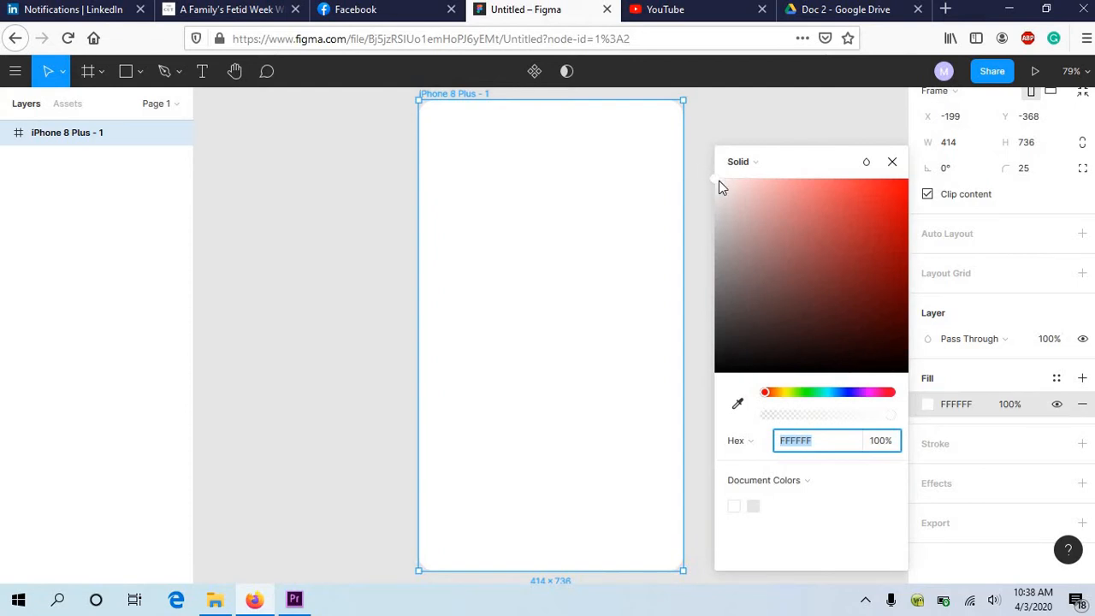
left_click_drag(719, 182, 787, 199)
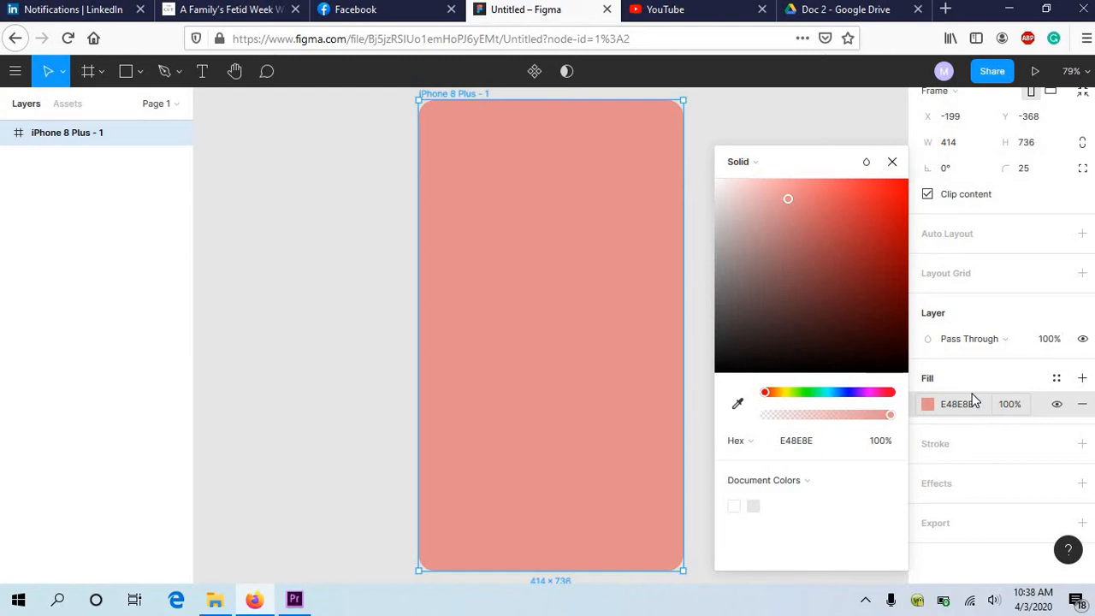
left_click(962, 411)
double_click(962, 410)
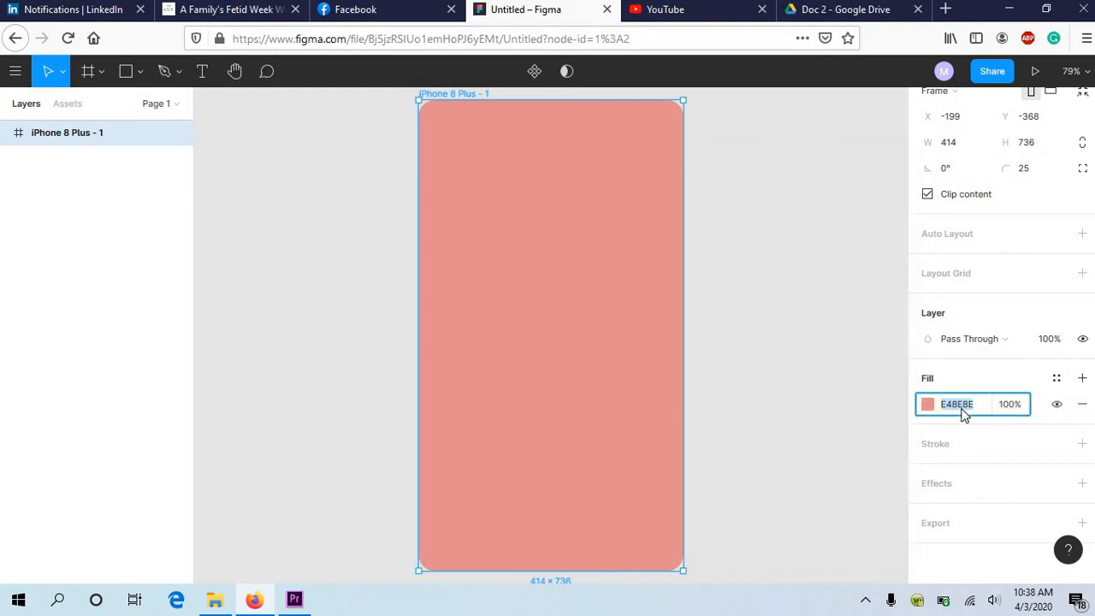
type("4b4b4b")
key("Return")
Step: Change the frame's fill colour to the lighter grey ABABAB
left_click(964, 409)
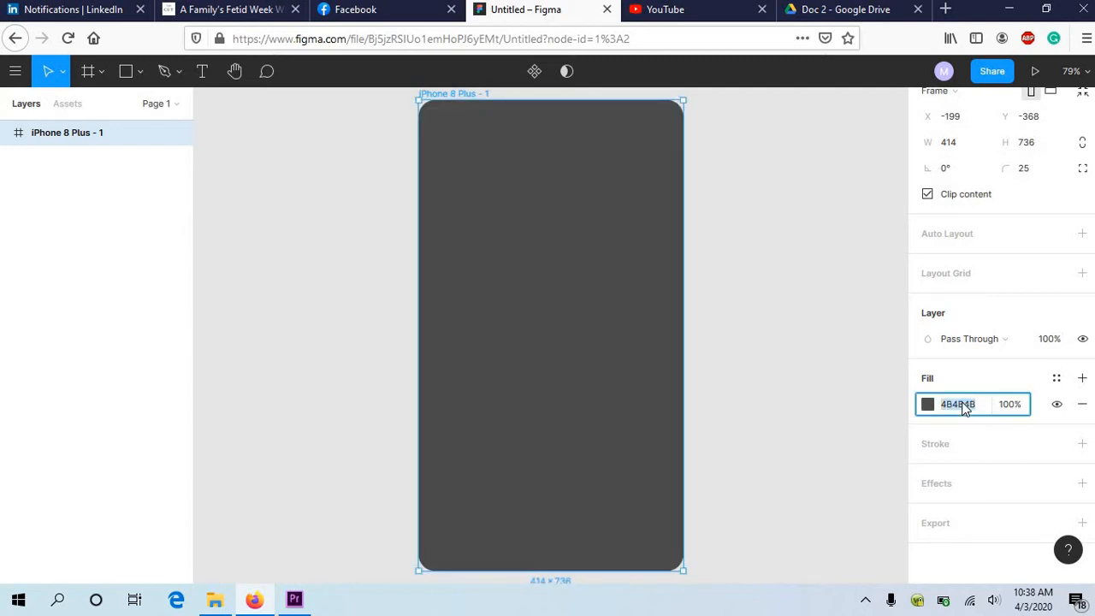
type("ababab")
key("Return")
Step: Set the frame's fill colour to dark grey 444444
left_click(964, 410)
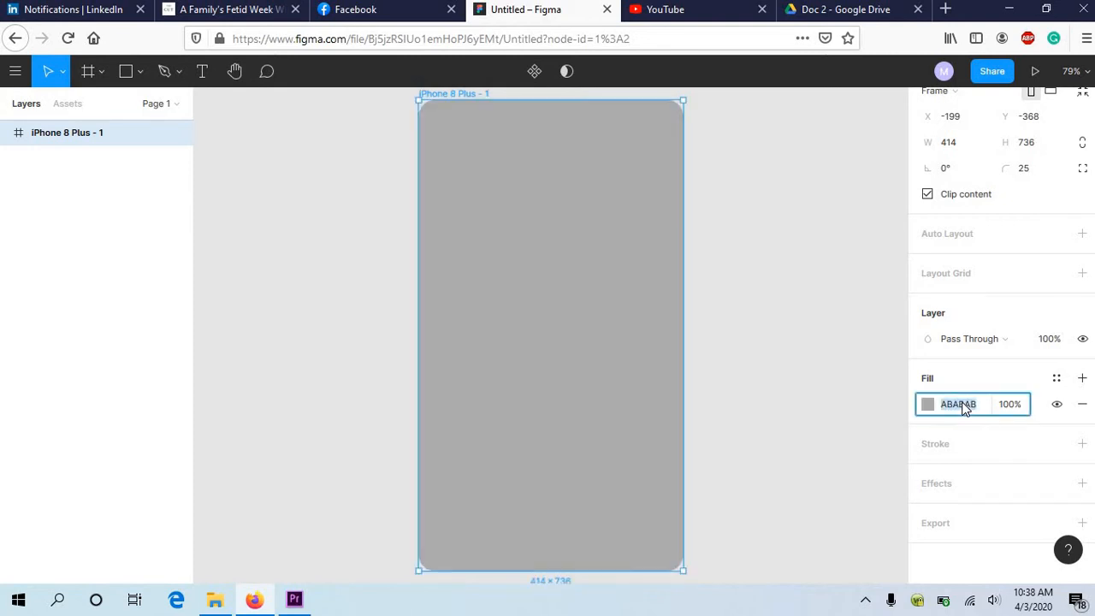
type("4bf0inw")
key("BackSpace")
key("BackSpace")
key("Return")
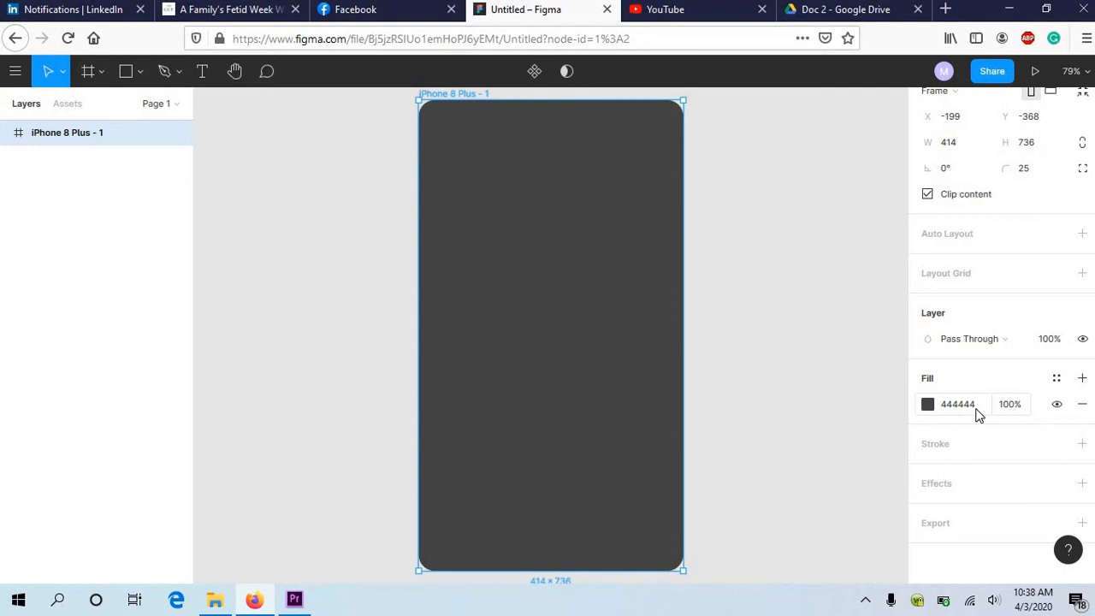
Step: Set the frame's fill opacity to 50%, keeping the dark grey colour
left_click(929, 405)
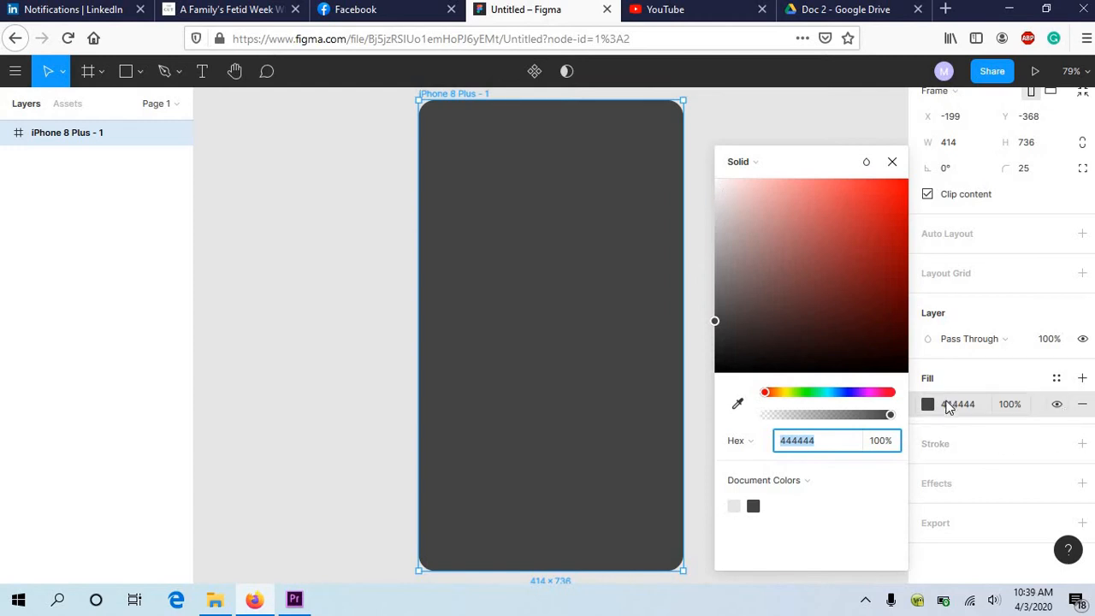
left_click(959, 378)
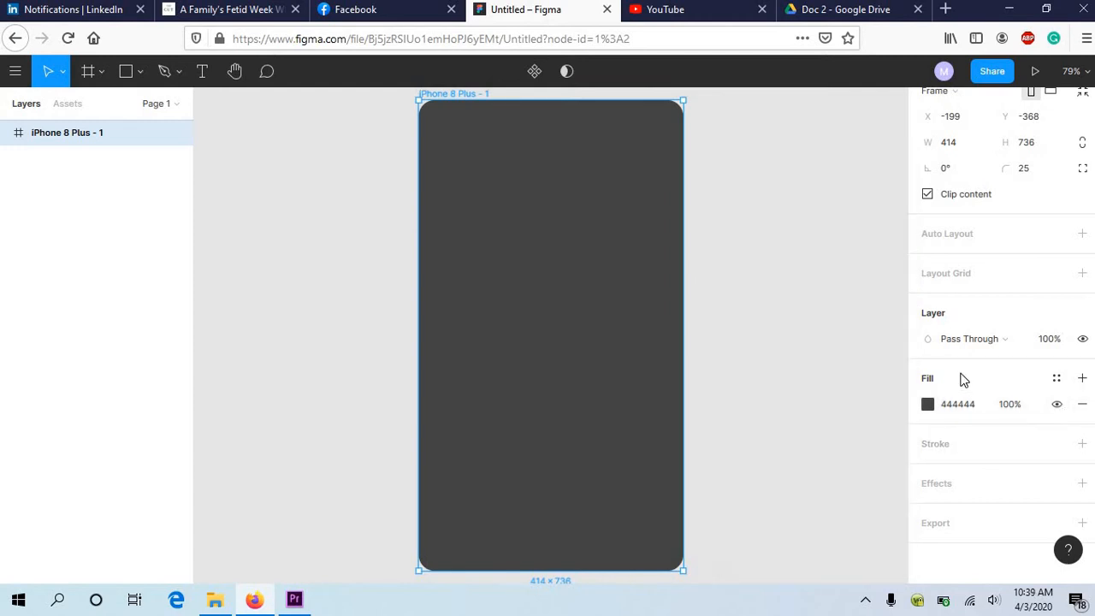
left_click(1009, 407)
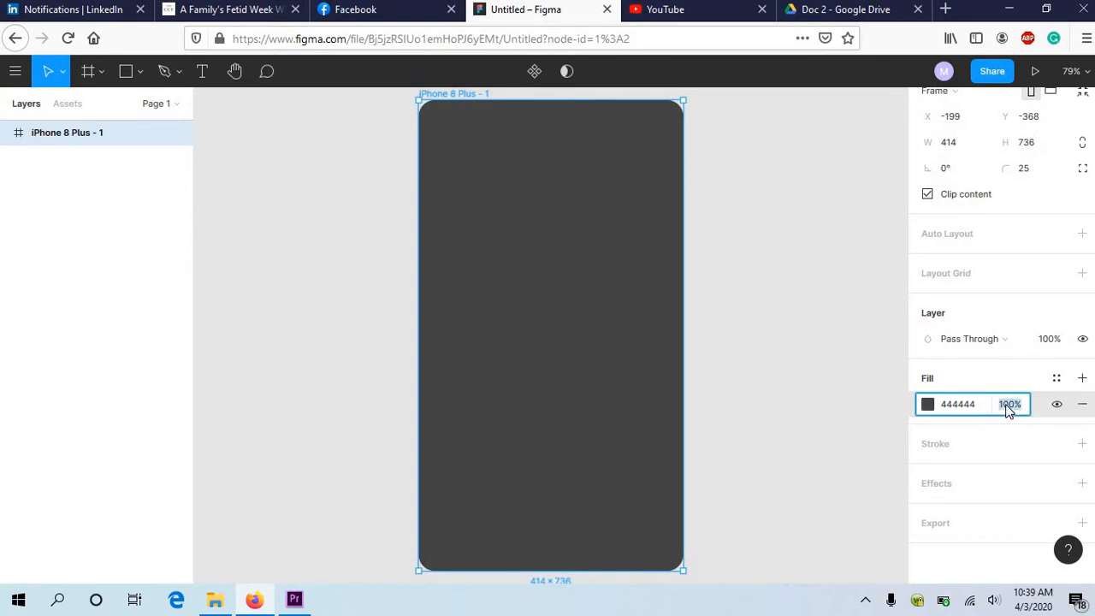
type("50")
key("Return")
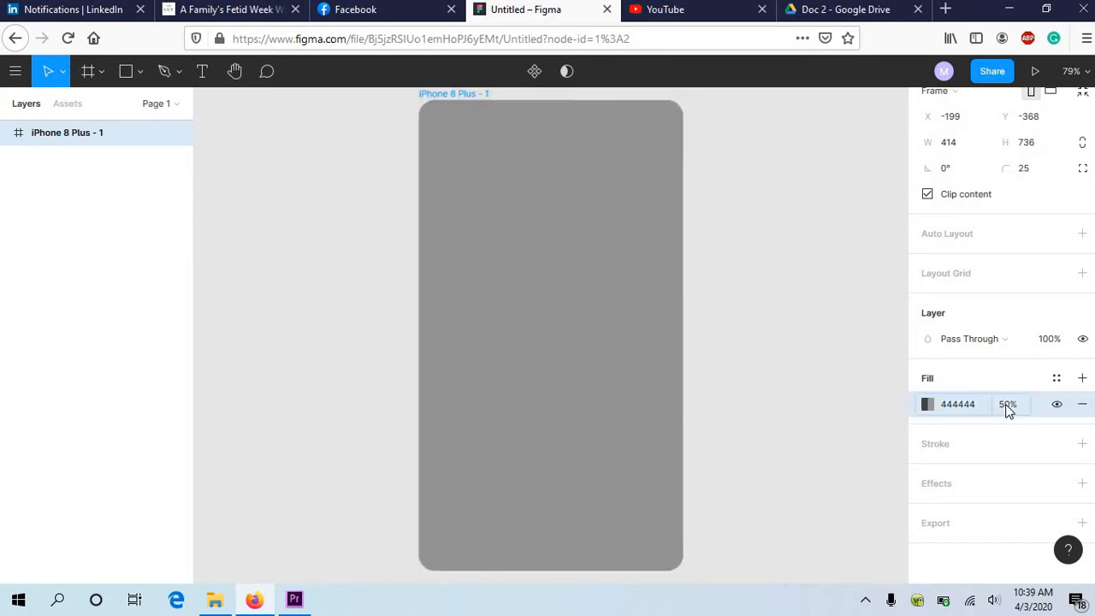
left_click(606, 293)
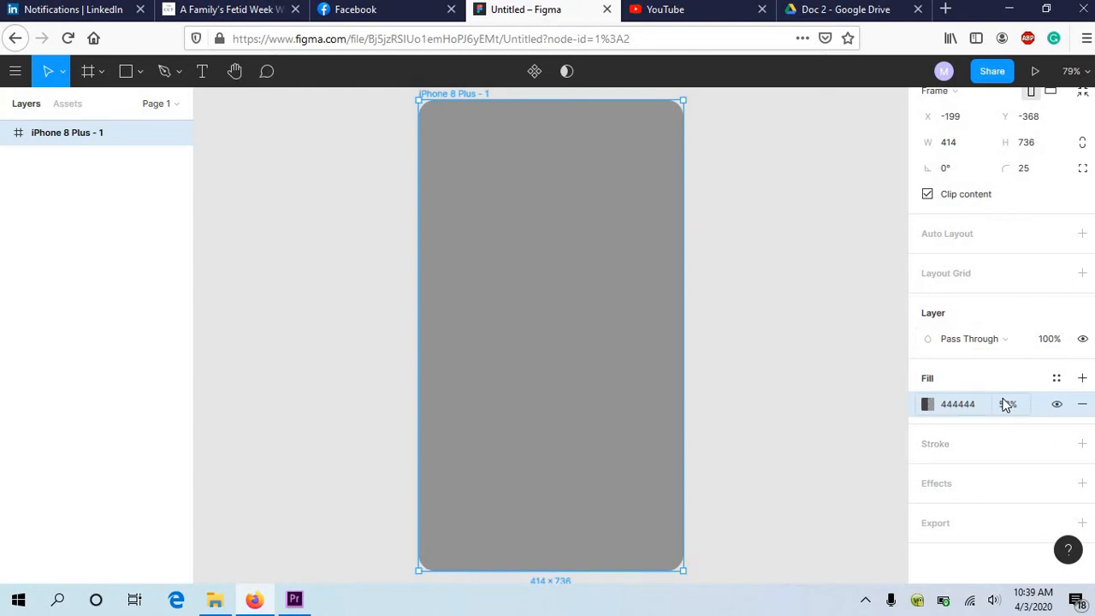
Step: Add a stroke to the frame and change its fill colour to the red DA5757
left_click(1083, 443)
left_click(927, 405)
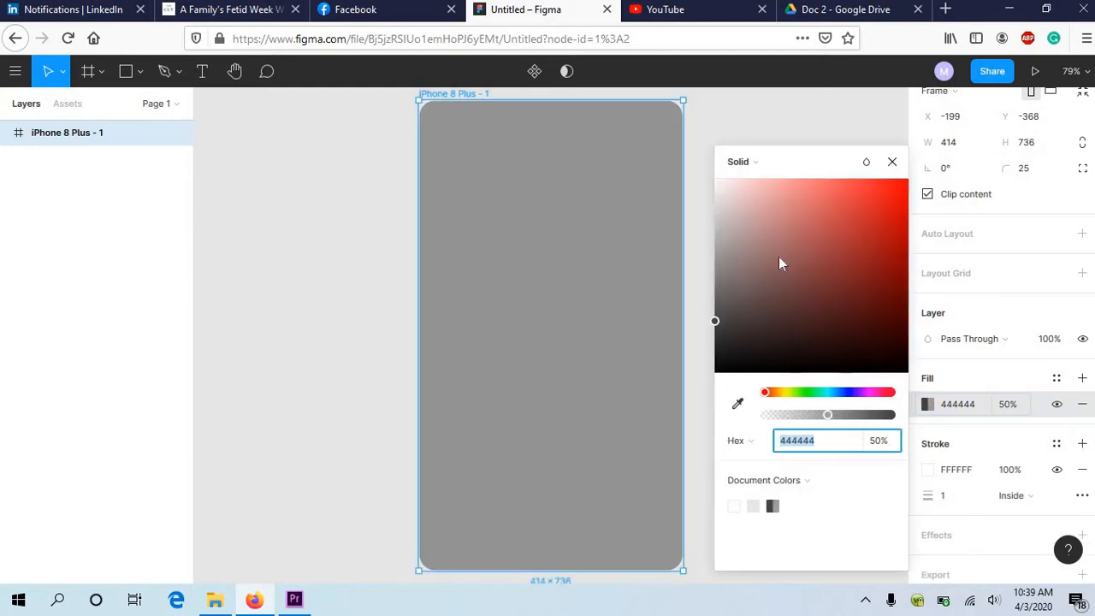
left_click_drag(717, 324, 830, 211)
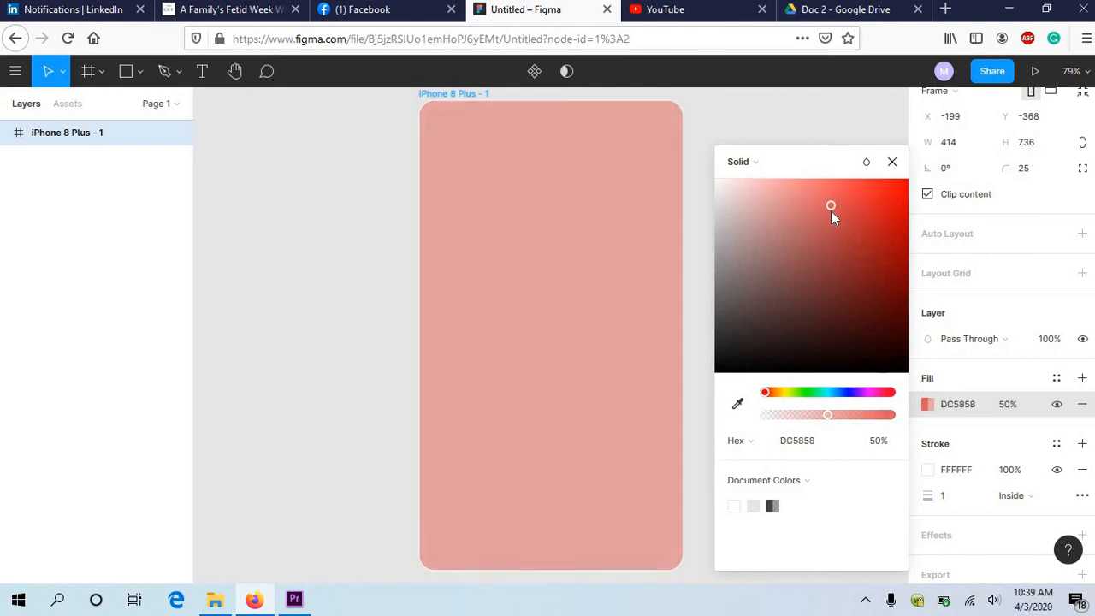
left_click(998, 442)
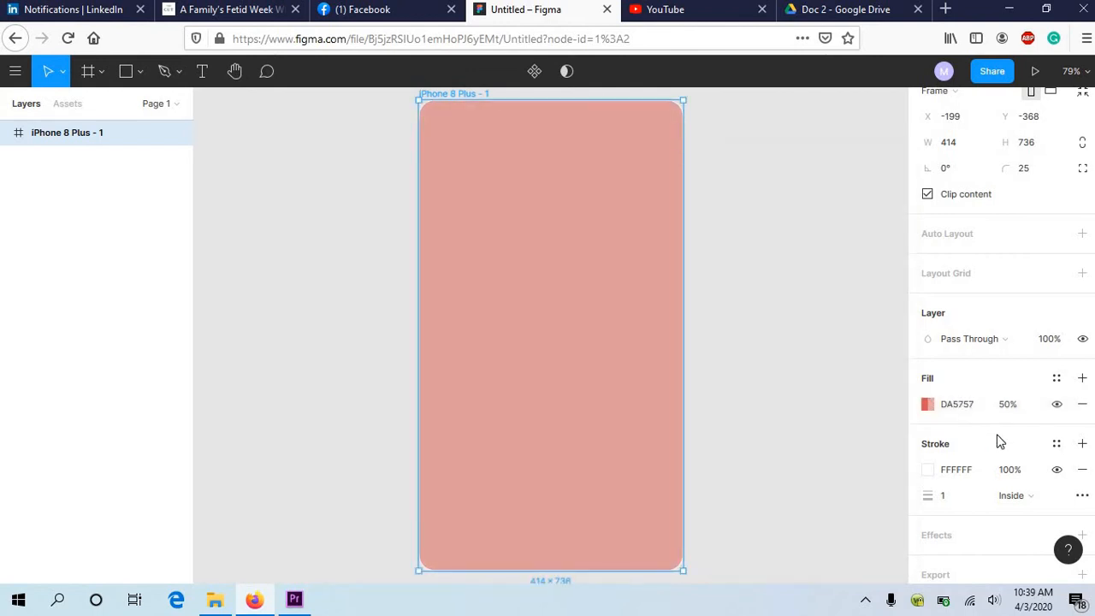
Step: Change the frame's stroke colour to the darker red CB2424
left_click(954, 468)
left_click(928, 471)
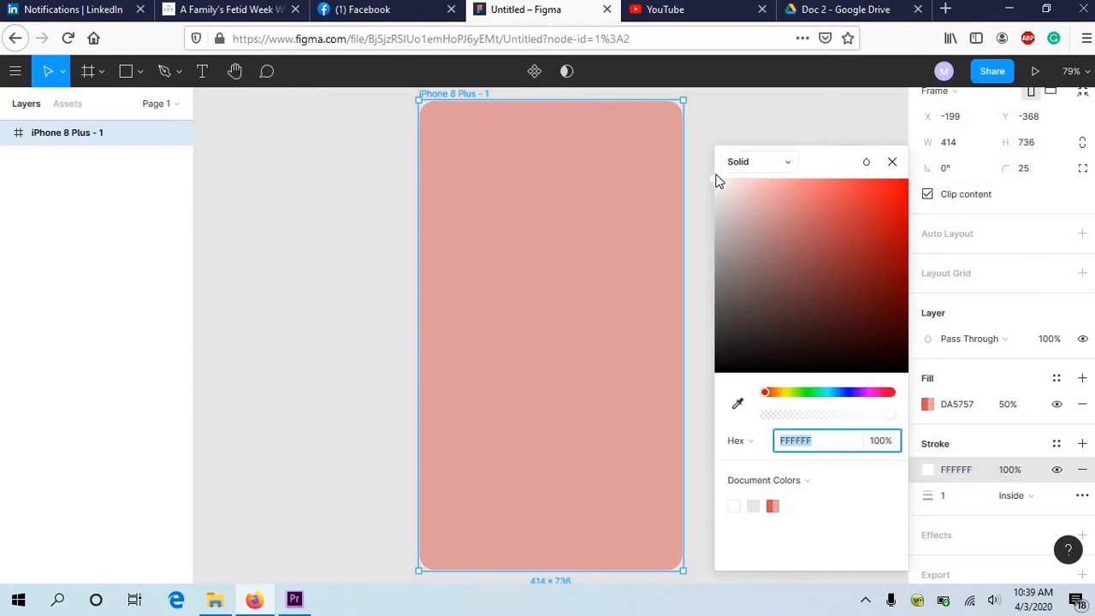
mouse_move(779, 181)
left_mouse_down()
mouse_move(834, 198)
mouse_move(892, 184)
mouse_move(865, 227)
mouse_move(874, 224)
left_mouse_up()
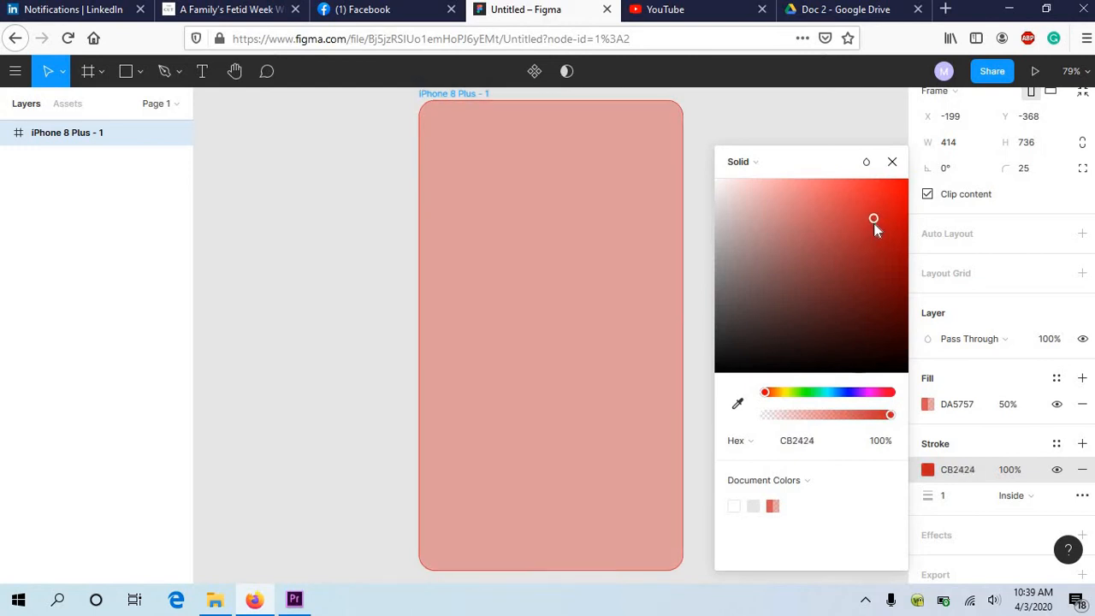
Step: Set the frame's stroke weight to 2
left_click(950, 502)
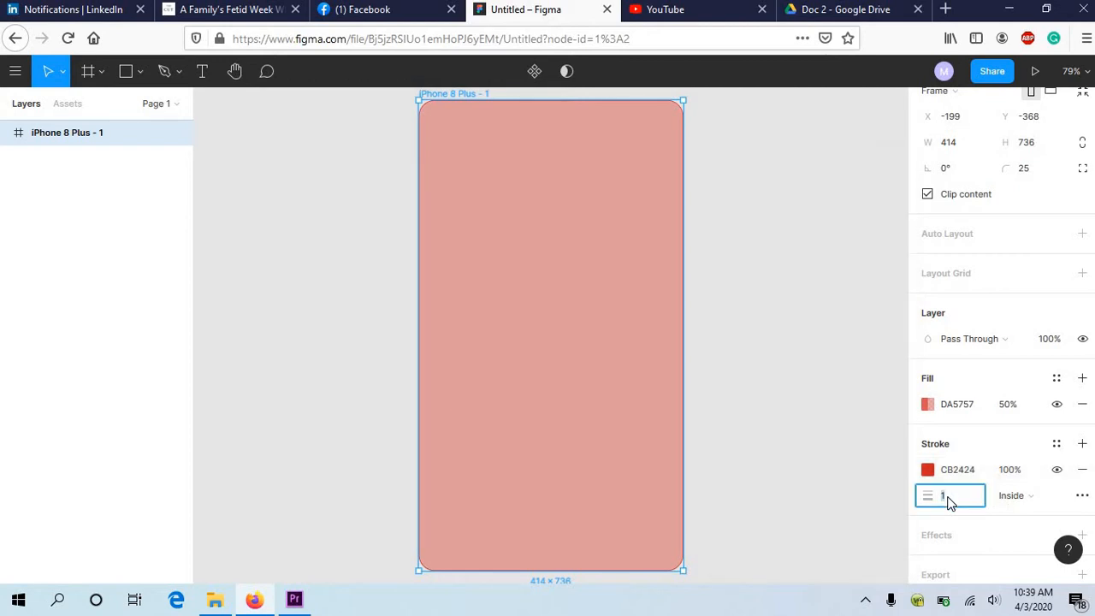
left_click(753, 259)
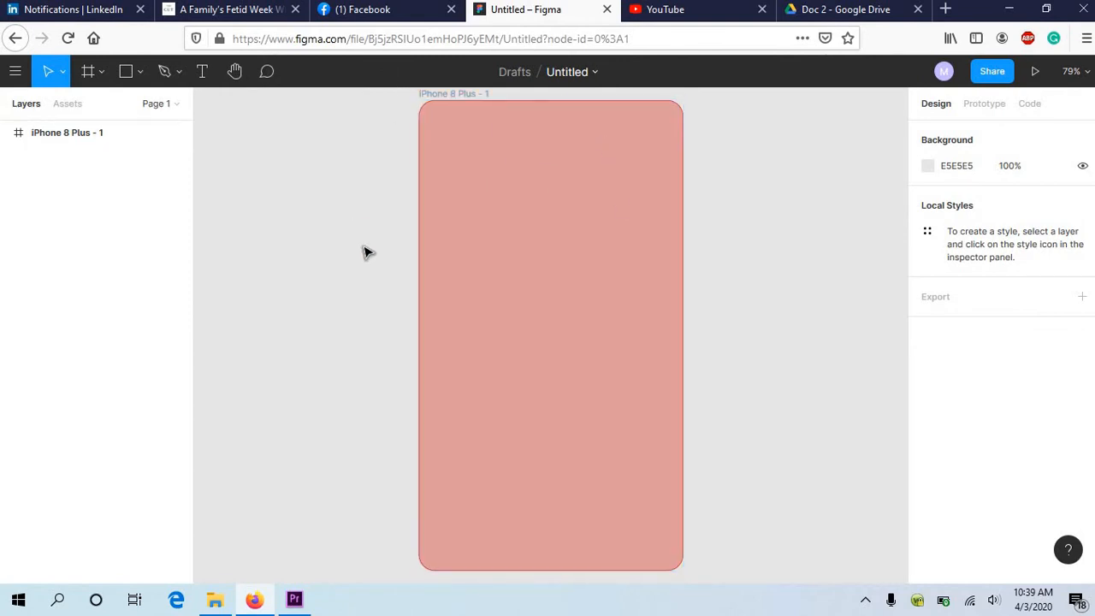
left_click(544, 308)
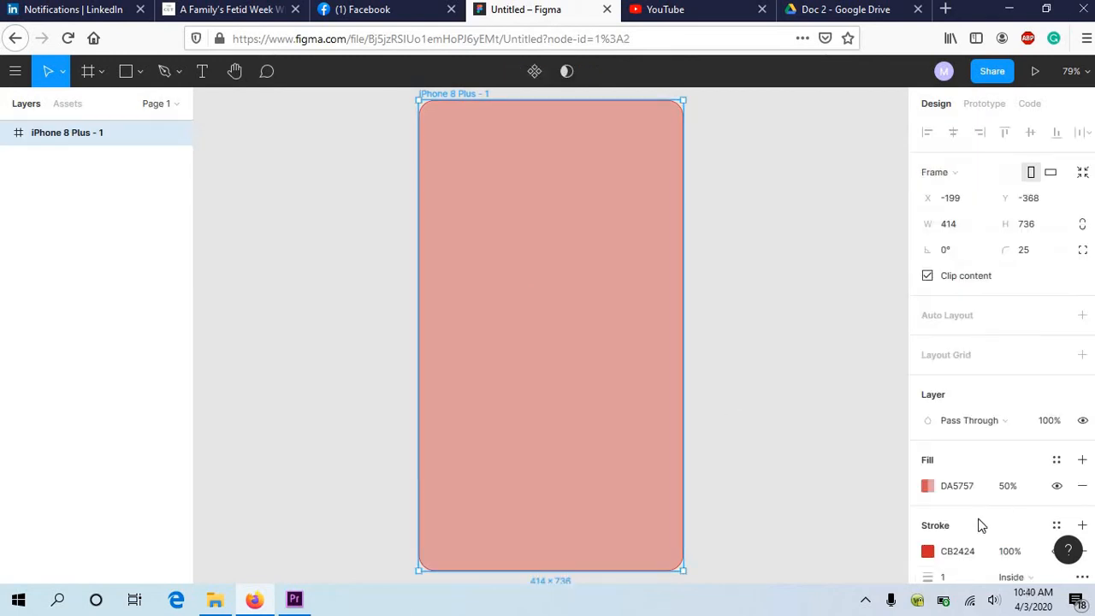
scroll(978, 520, "down", 2)
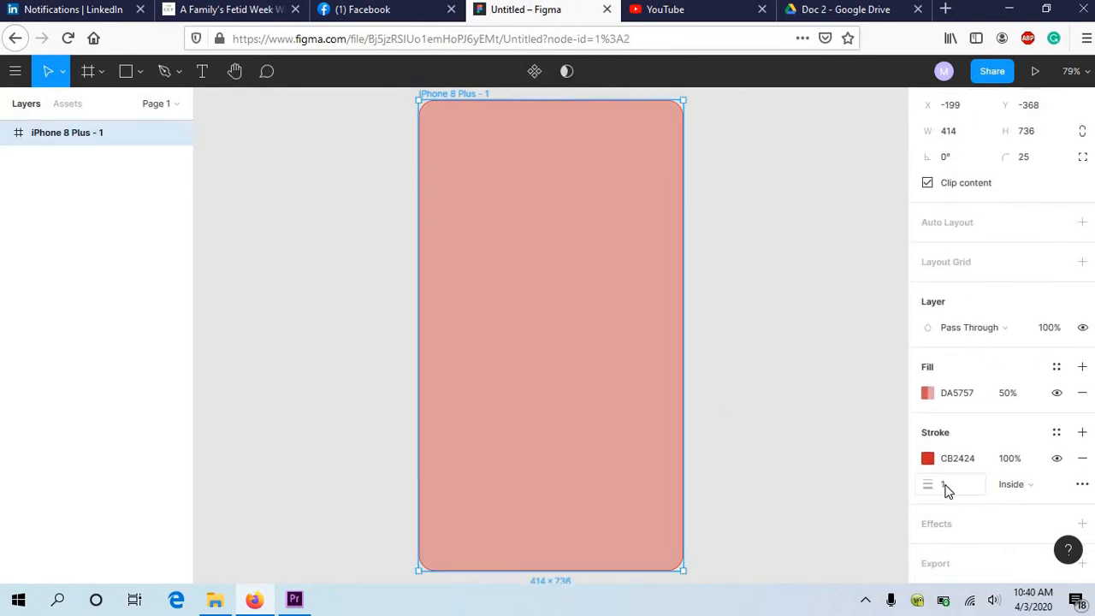
left_click(946, 487)
type("2")
key("Return")
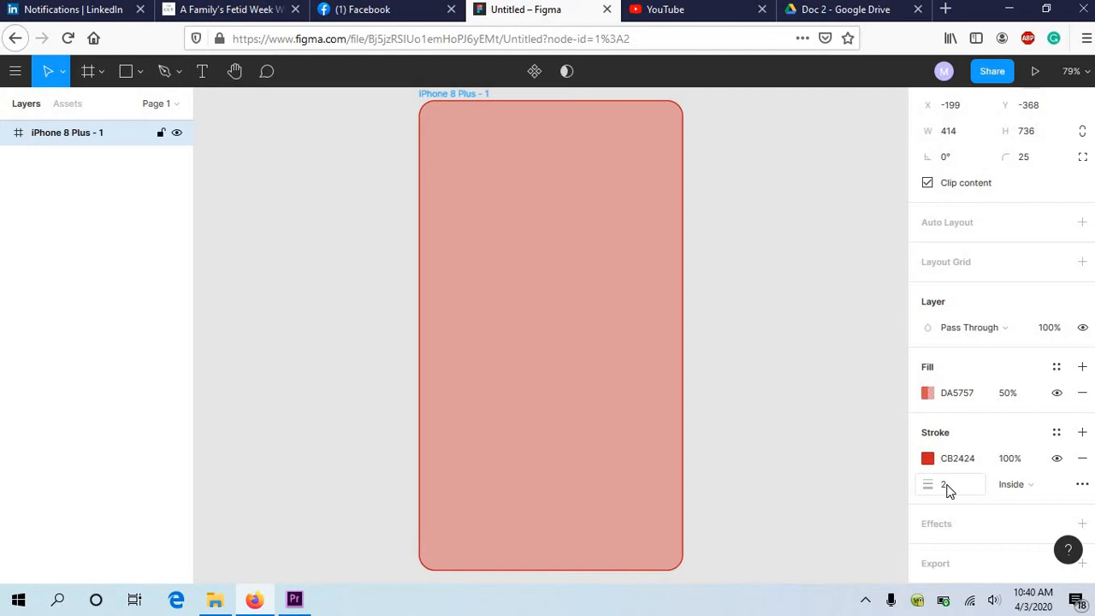
Step: Try the Center and Outside alignments for the frame's stroke, and settle on Center
left_click(1035, 484)
left_click(1035, 465)
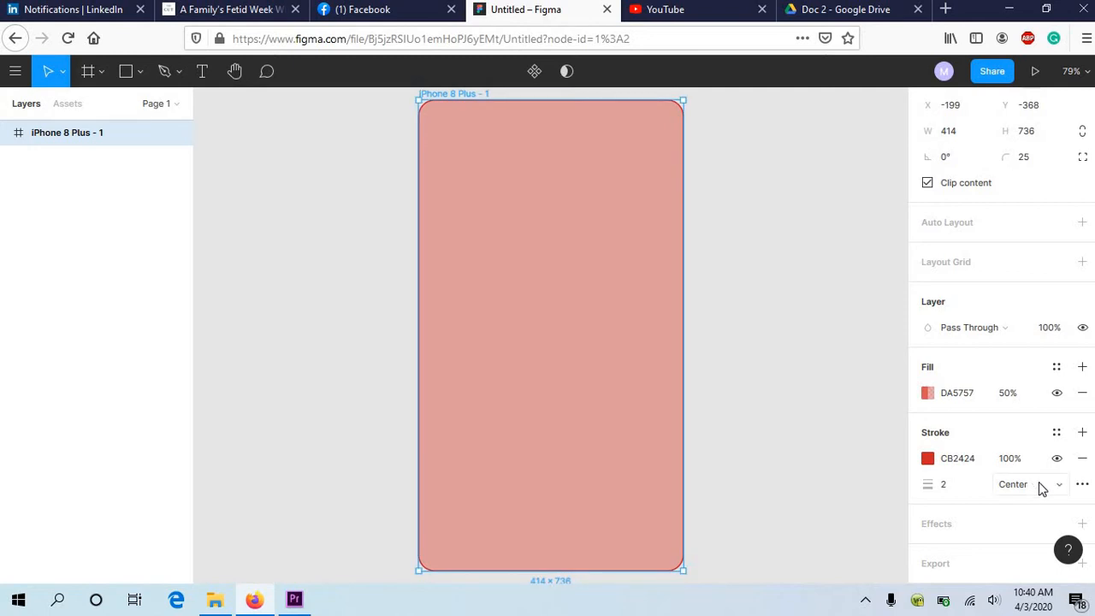
left_click(1037, 485)
left_click(1035, 523)
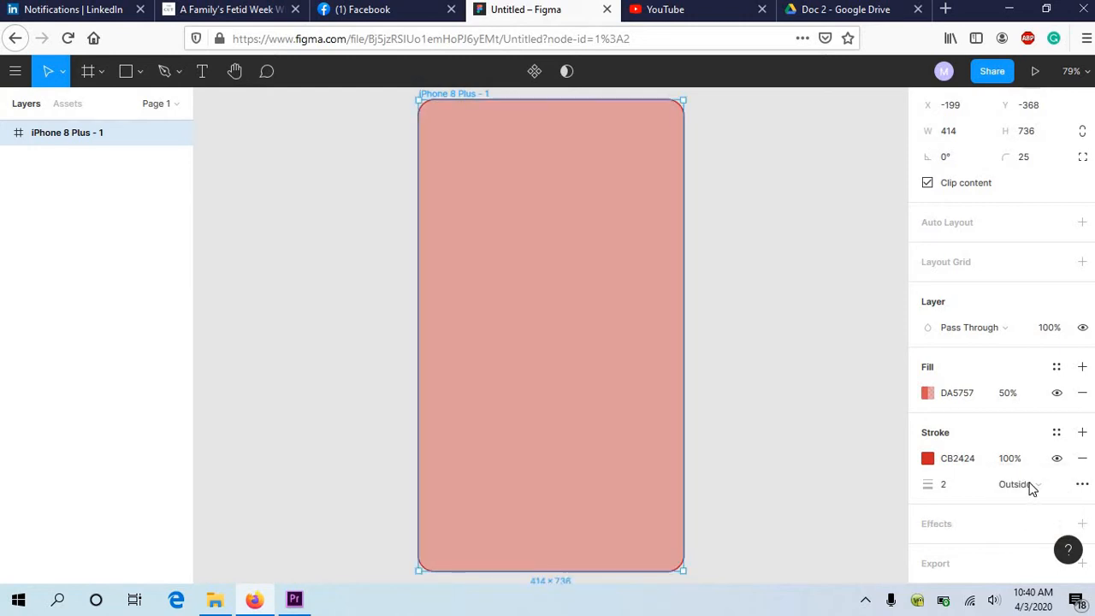
left_click(1030, 484)
left_click(1031, 447)
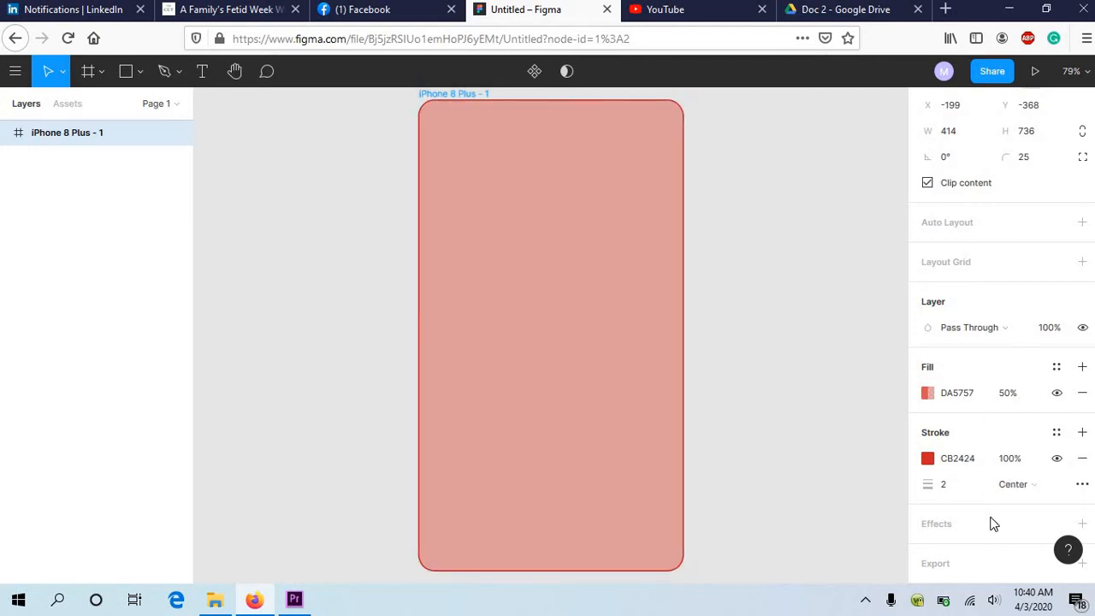
Step: Add a Drop Shadow effect and a 1x PNG export setting to the frame
left_click(990, 525)
scroll(994, 518, "down", 2)
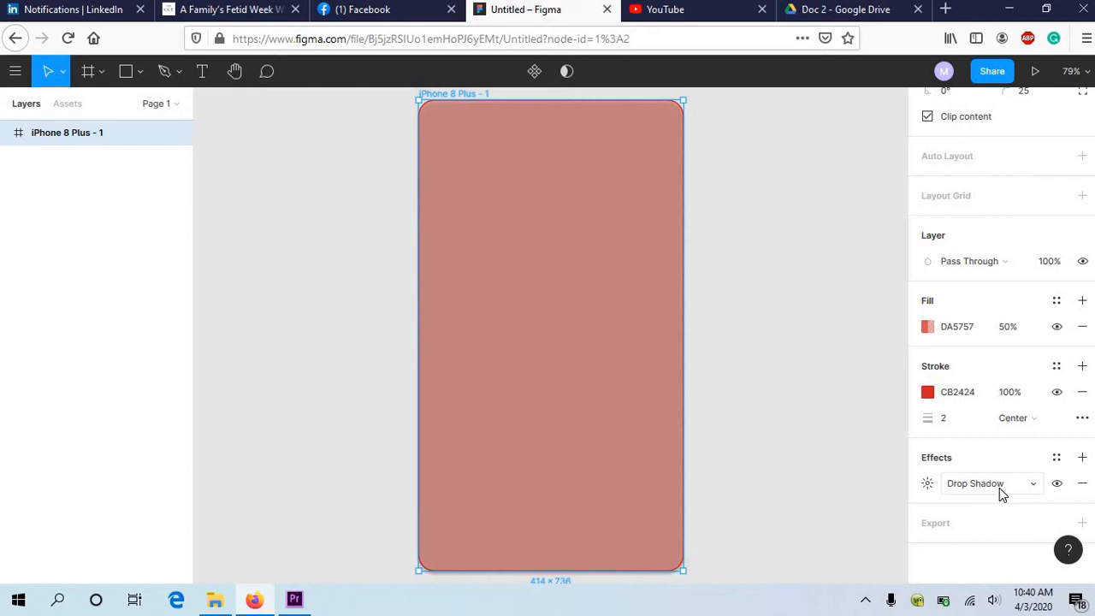
left_click(991, 521)
scroll(993, 520, "down", 3)
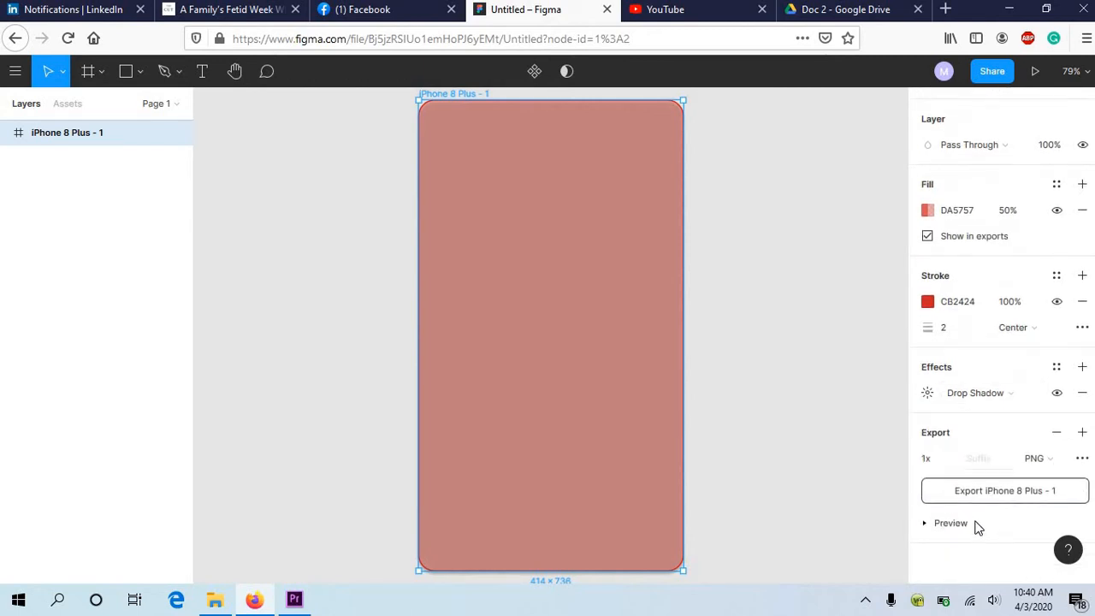
Step: Draw a rectangle about 343 × 83 px near the top of the iPhone frame, at about X 33, Y 58
scroll(995, 411, "up", 6)
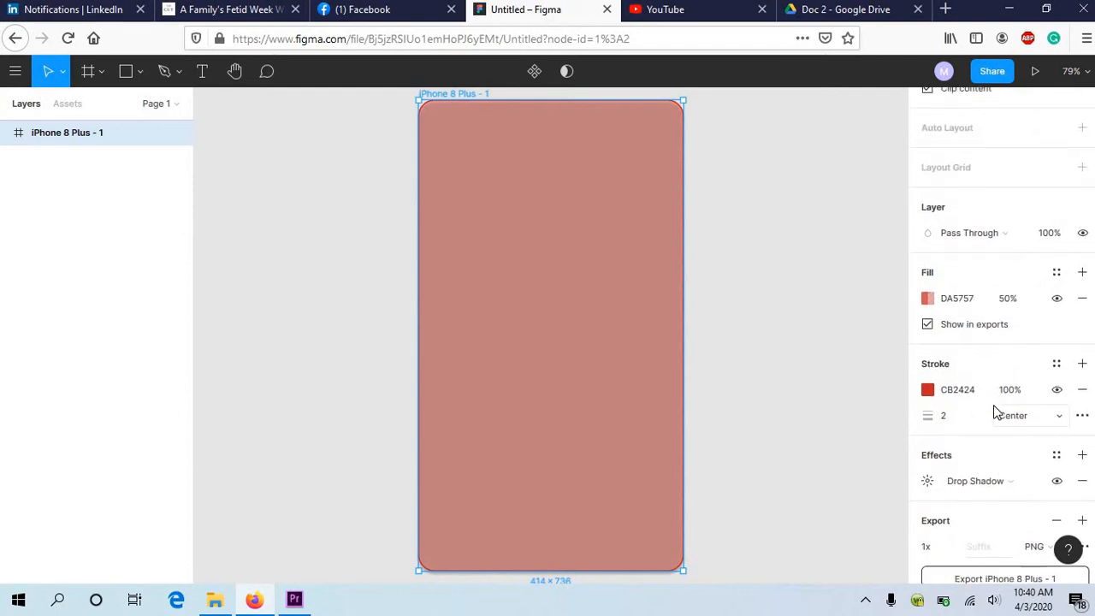
scroll(995, 411, "up", 2)
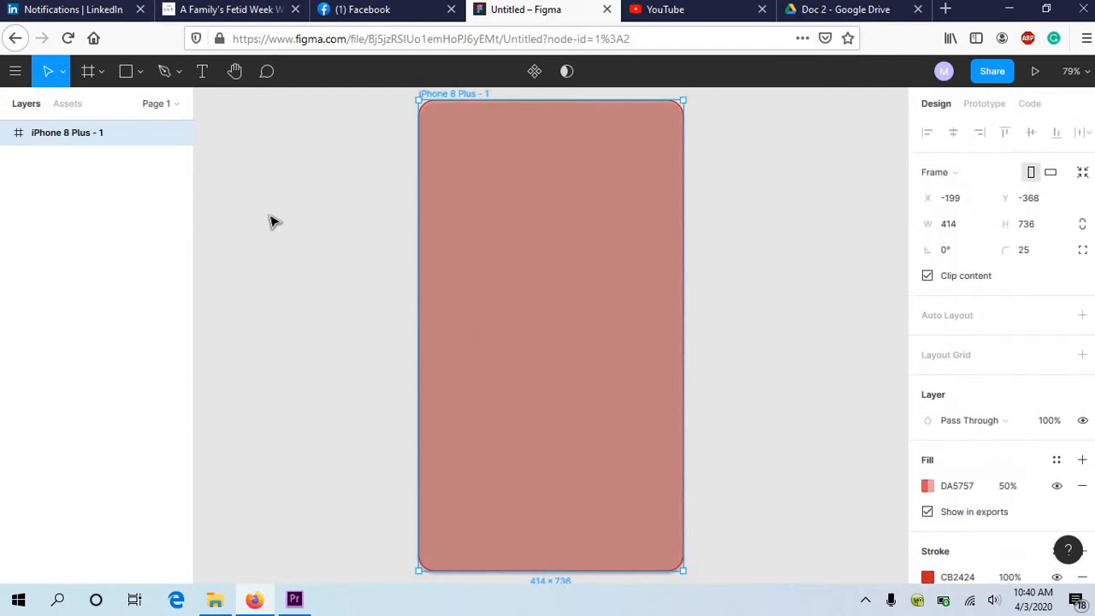
left_click(142, 76)
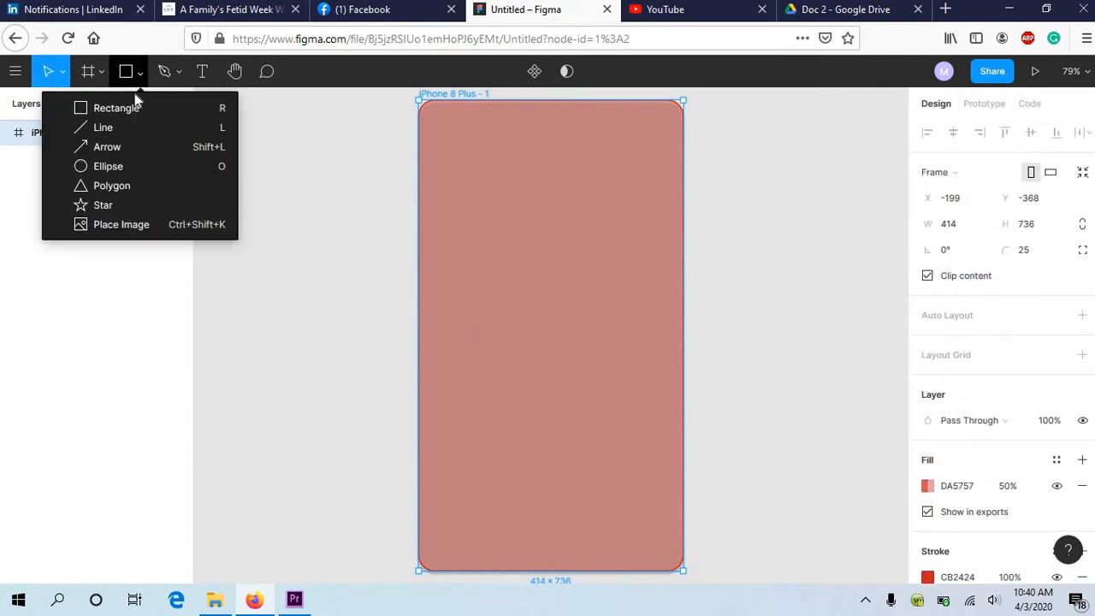
left_click(128, 109)
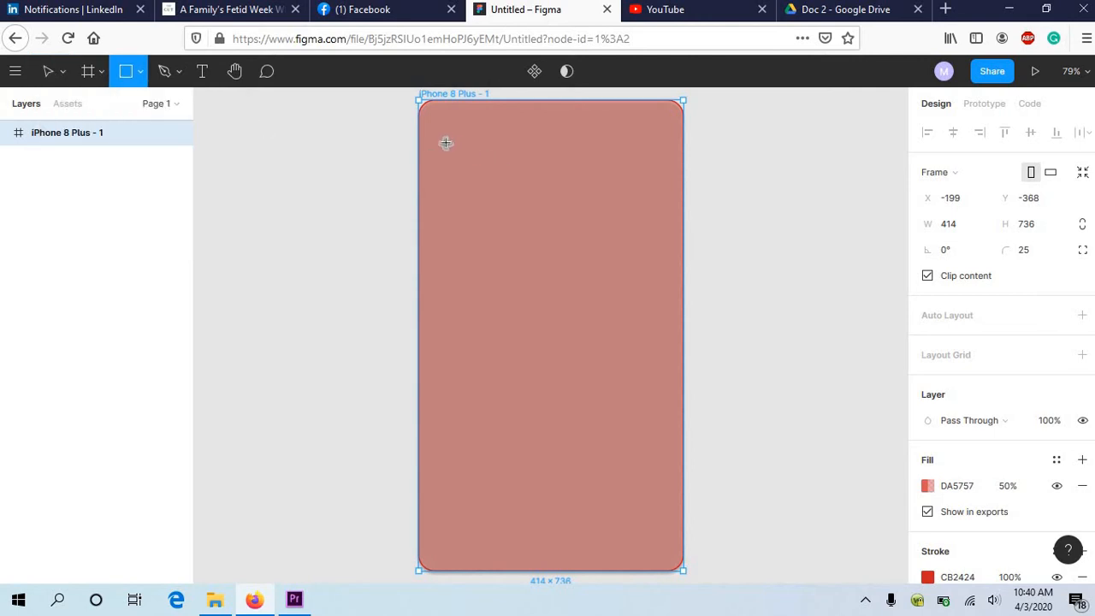
left_click(141, 71)
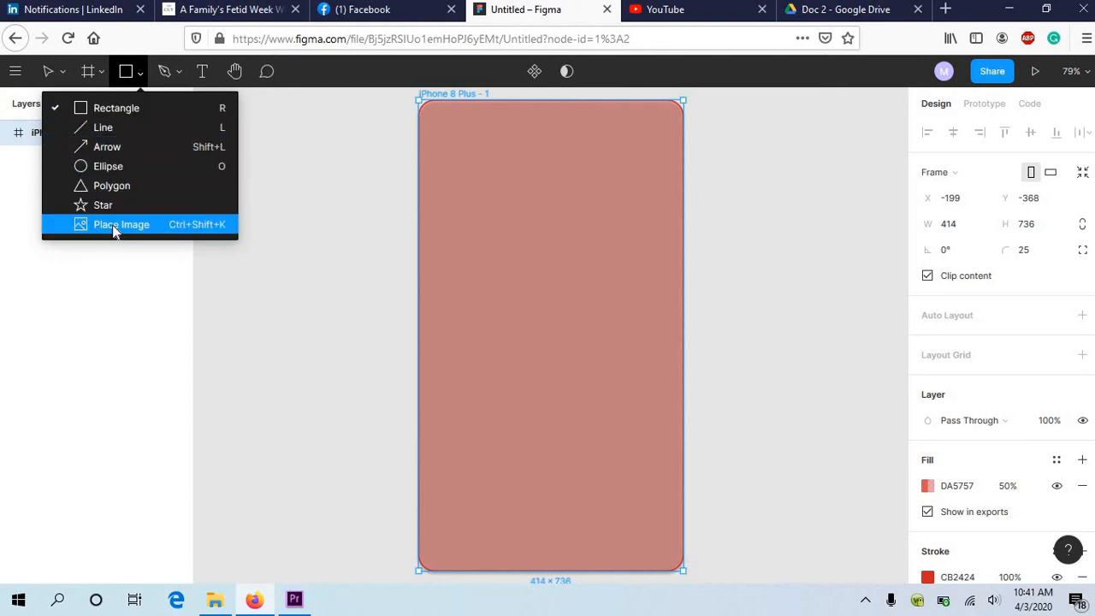
left_click(104, 110)
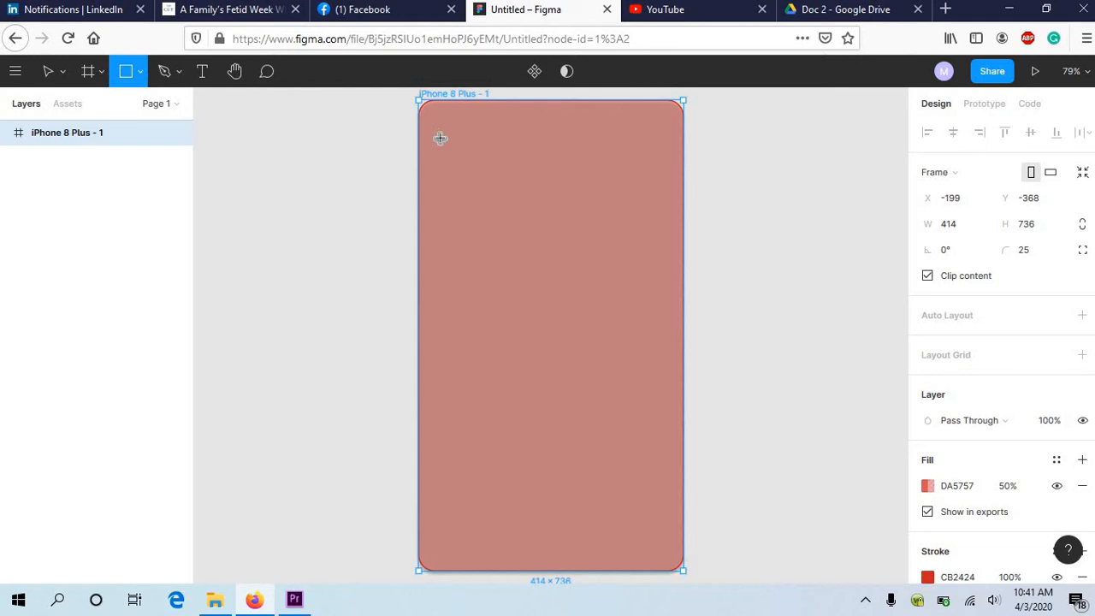
mouse_move(440, 138)
left_mouse_down()
mouse_move(512, 171)
mouse_move(658, 190)
left_mouse_up()
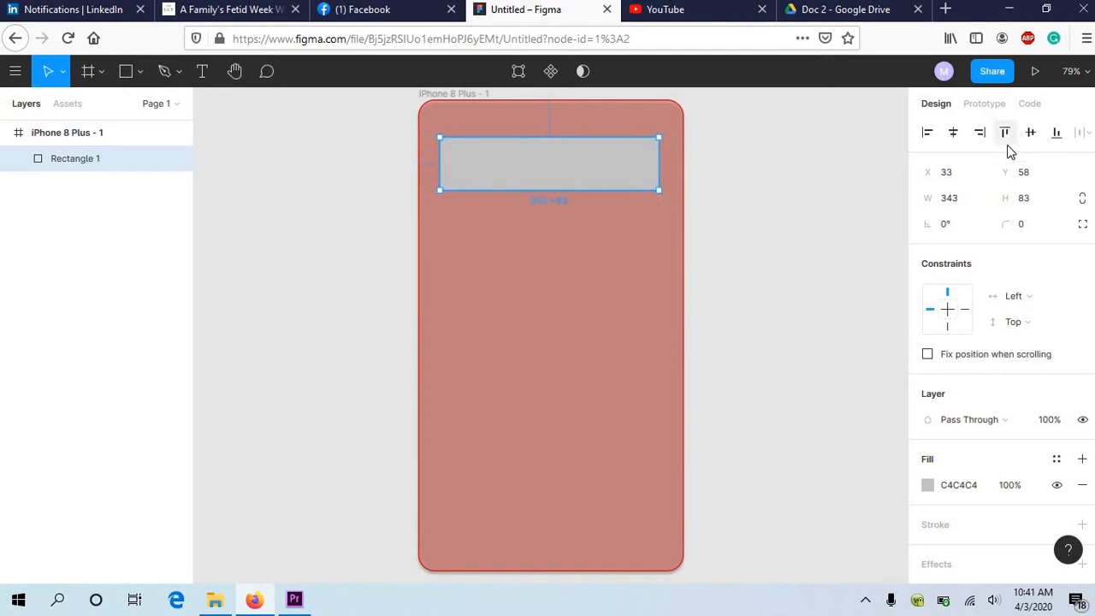
Step: Try an X position of 58 for the rectangle, and undo the move
left_click(956, 176)
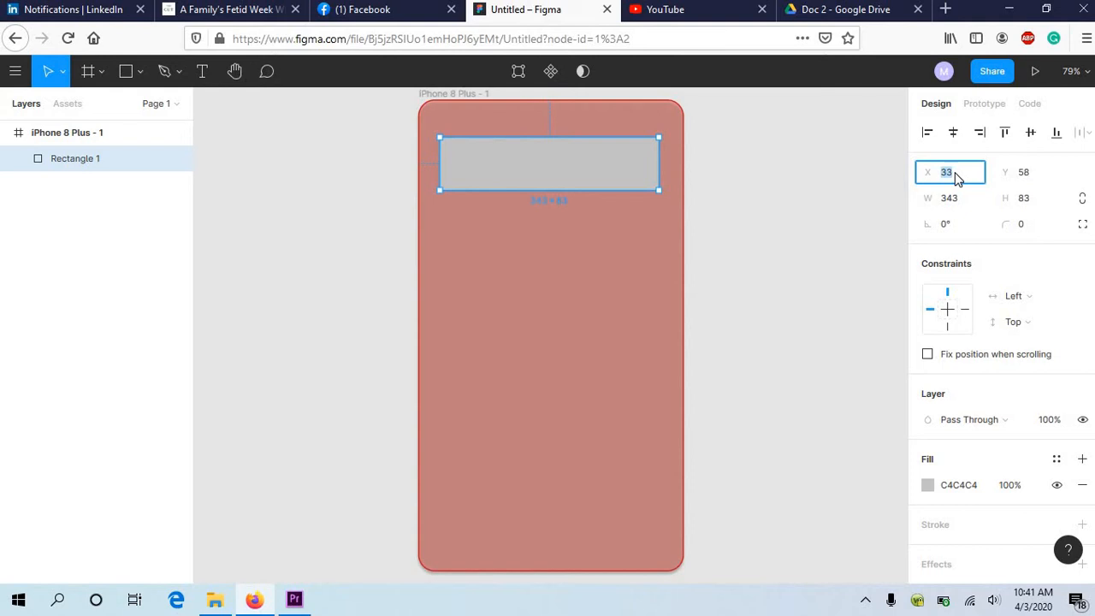
type("58")
key("Return")
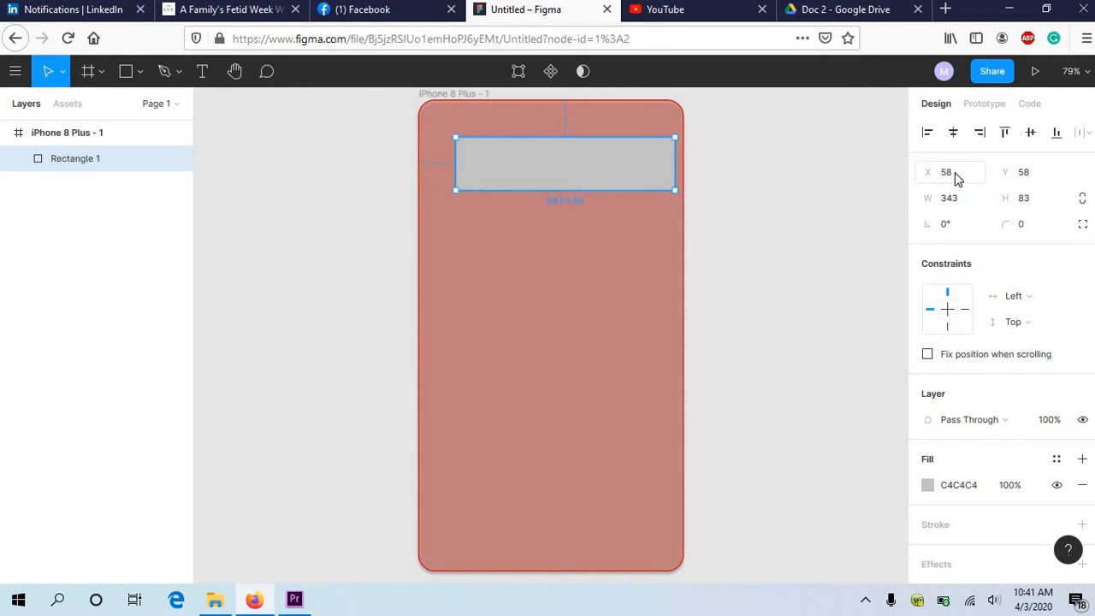
key("ctrl+z")
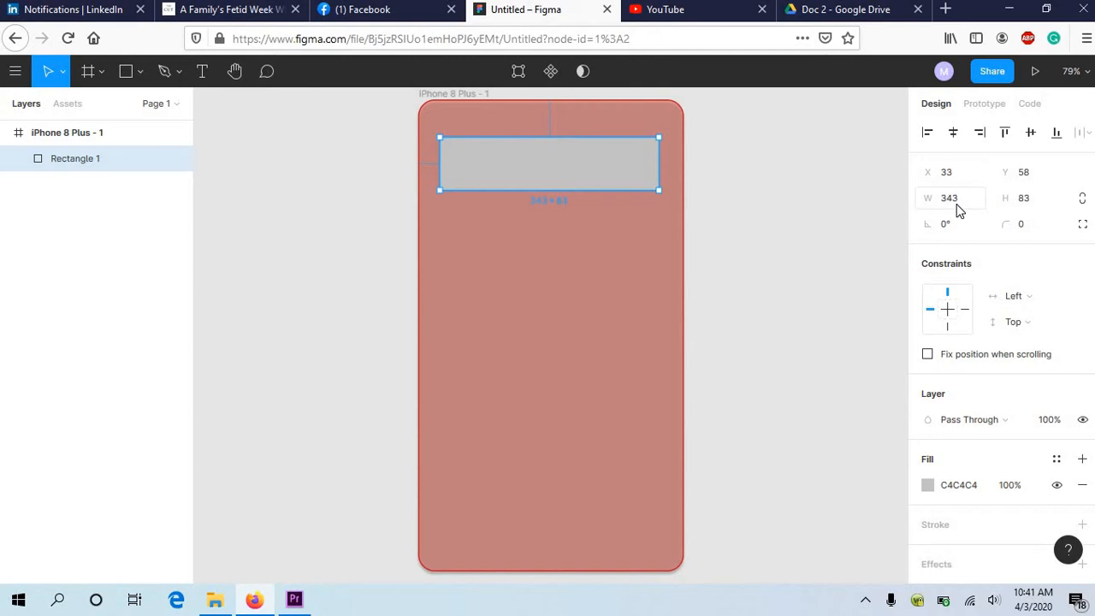
Step: Set the rectangle's width to 83 px
left_click(958, 211)
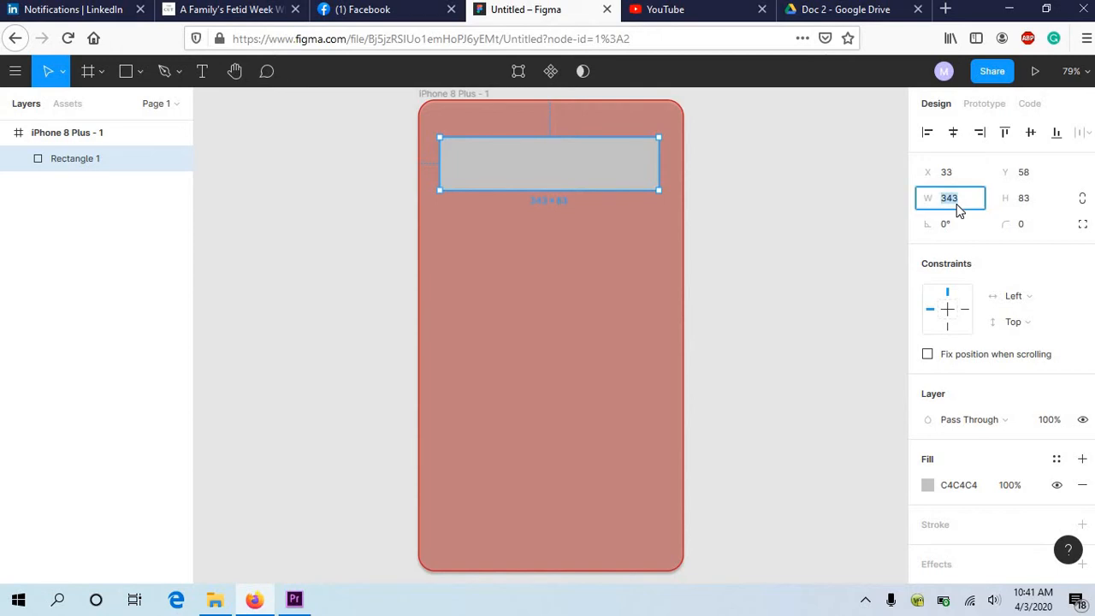
type("83")
key("Return")
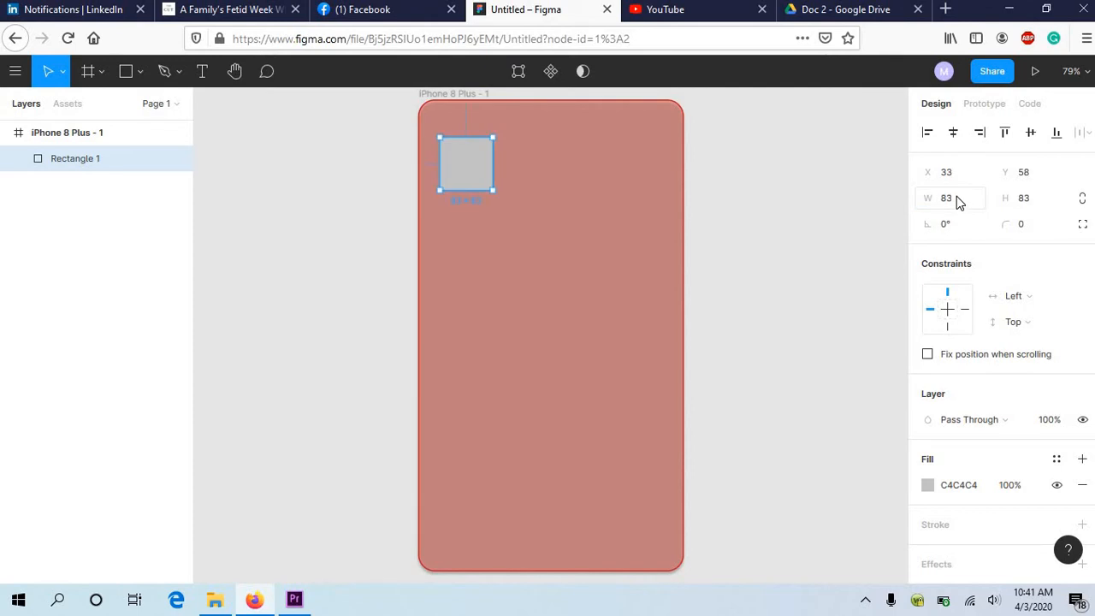
Step: Try resizing the square with unconstrained proportions to about 228 × 191 px, and undo the resize
left_click(1082, 205)
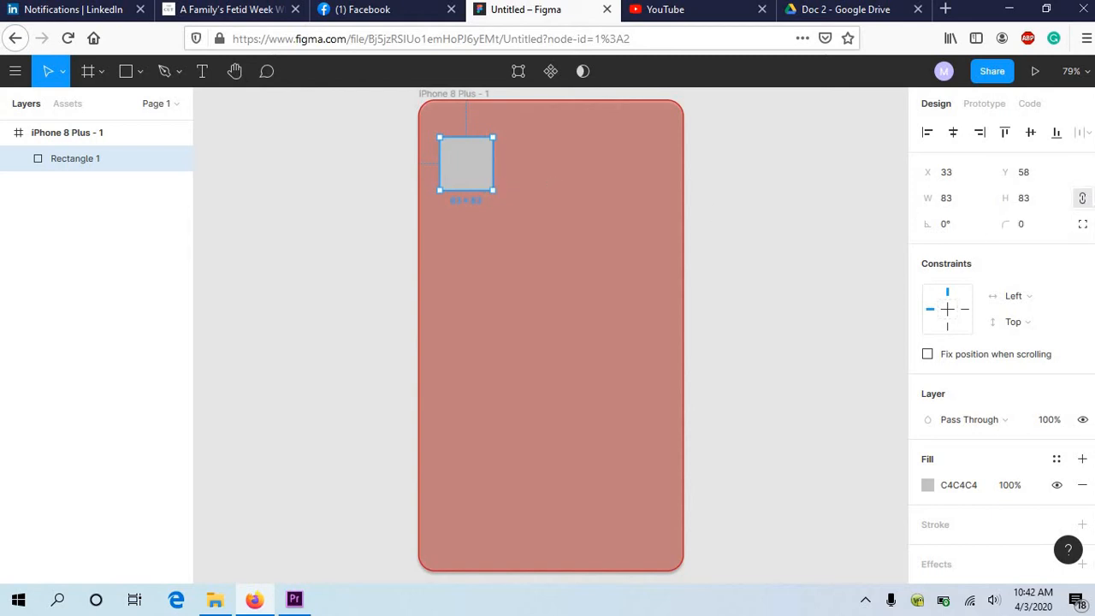
left_click(1084, 204)
left_click_drag(493, 190, 608, 294)
left_click_drag(615, 238, 585, 255)
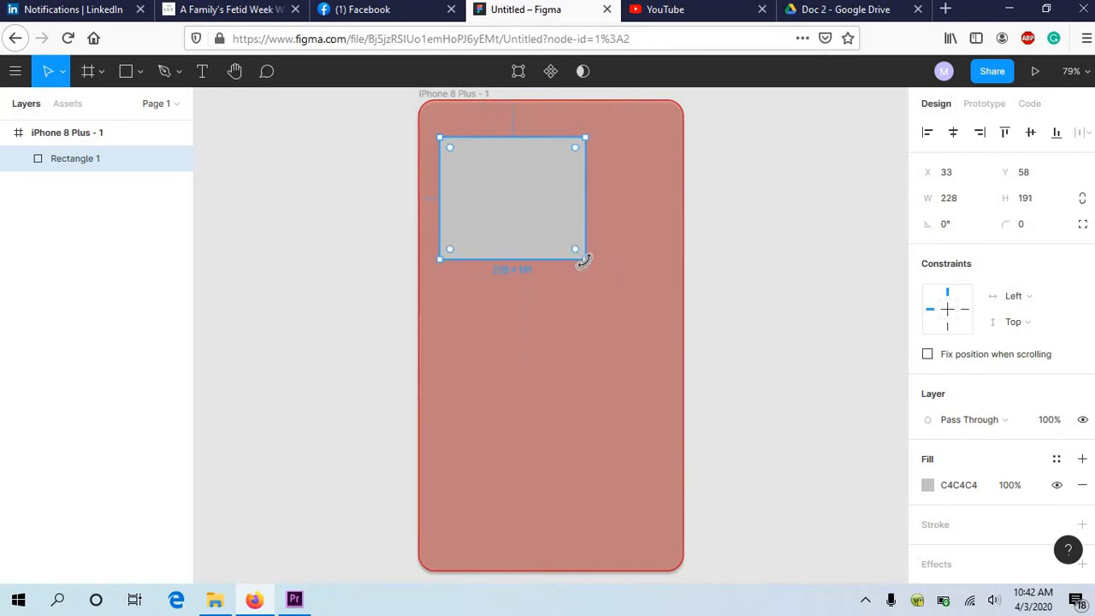
key("ctrl+z")
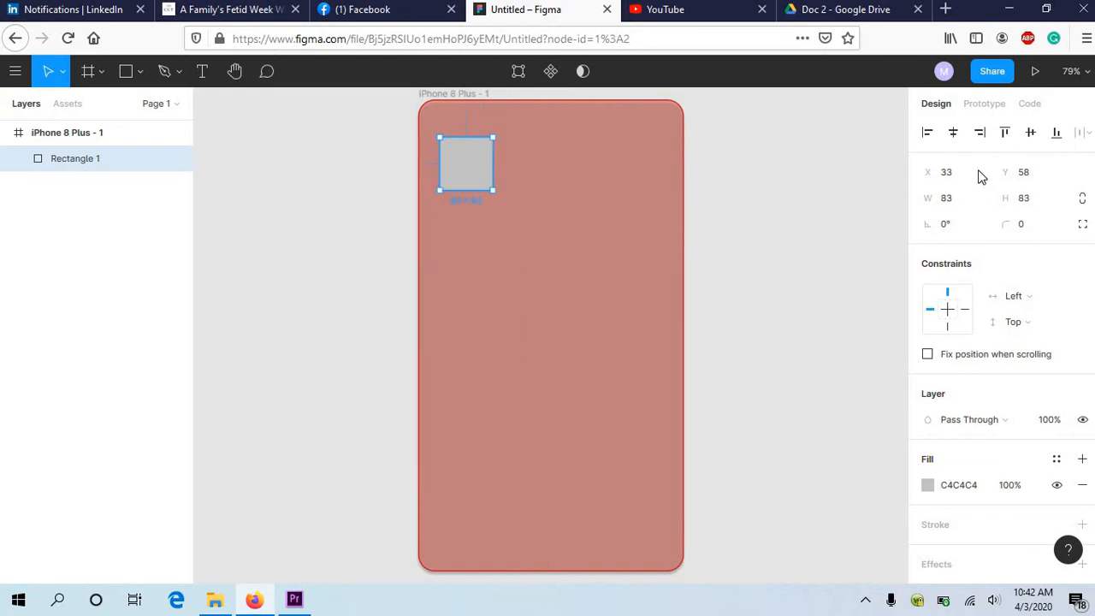
Step: Constrain the square's proportions, try enlarging it from its corner, and undo everything back through the width change
left_click(1082, 198)
left_click_drag(493, 191, 550, 222)
key("ctrl+z")
key("ctrl+z")
key("ctrl+z")
key("ctrl+z")
key("ctrl+z")
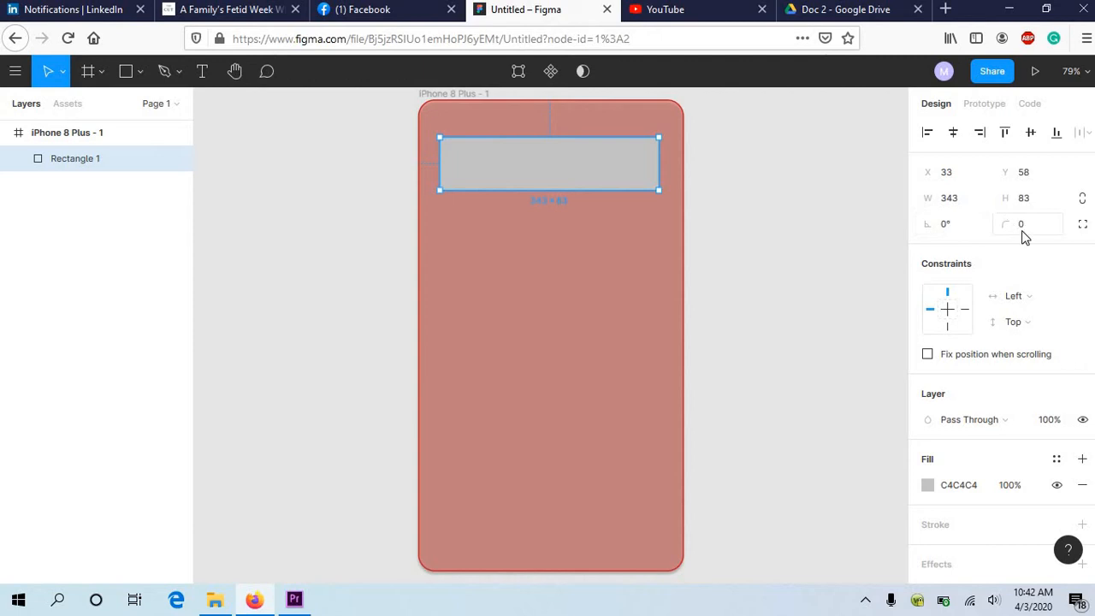
Step: Try rotating the rectangle to 20°, and undo the rotation
left_click(944, 227)
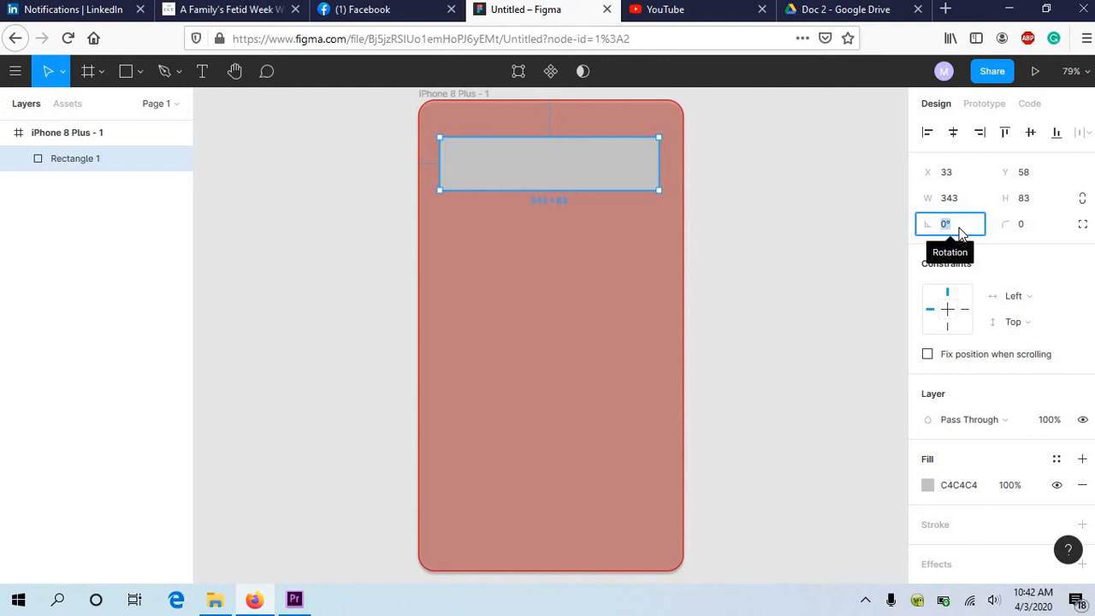
type("20")
key("Return")
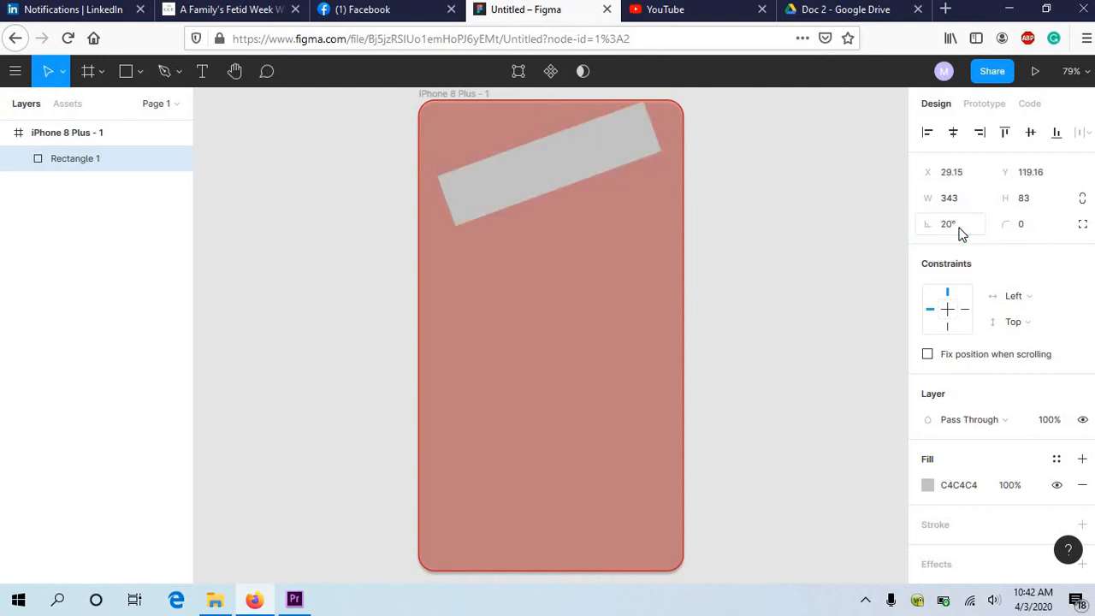
key("ctrl+z")
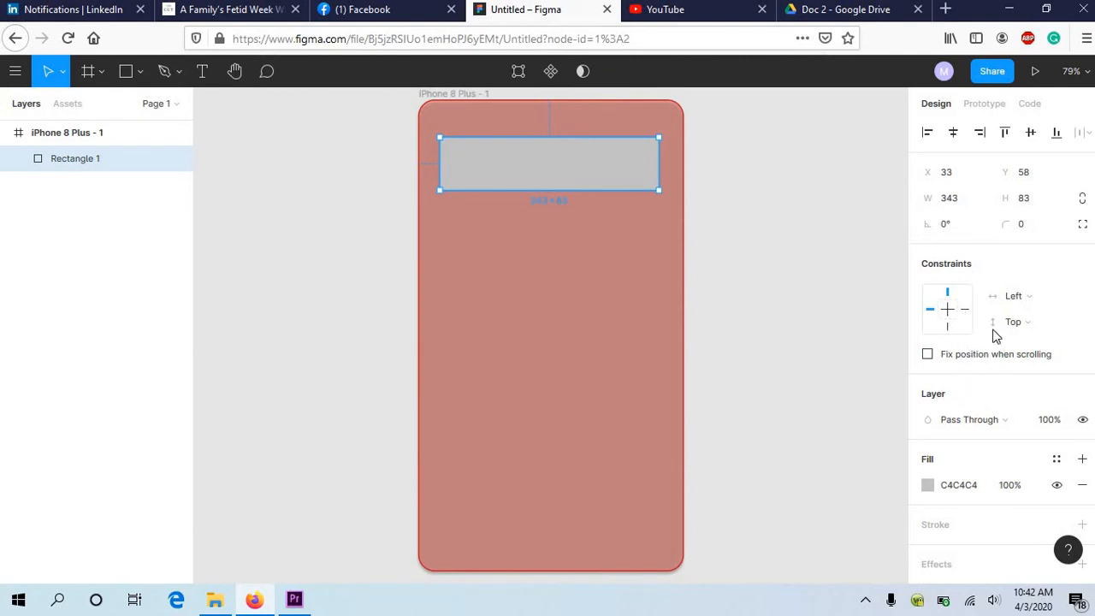
Step: Change the rectangle's solid fill to the light pink FCC3C3
scroll(1008, 378, "down", 1)
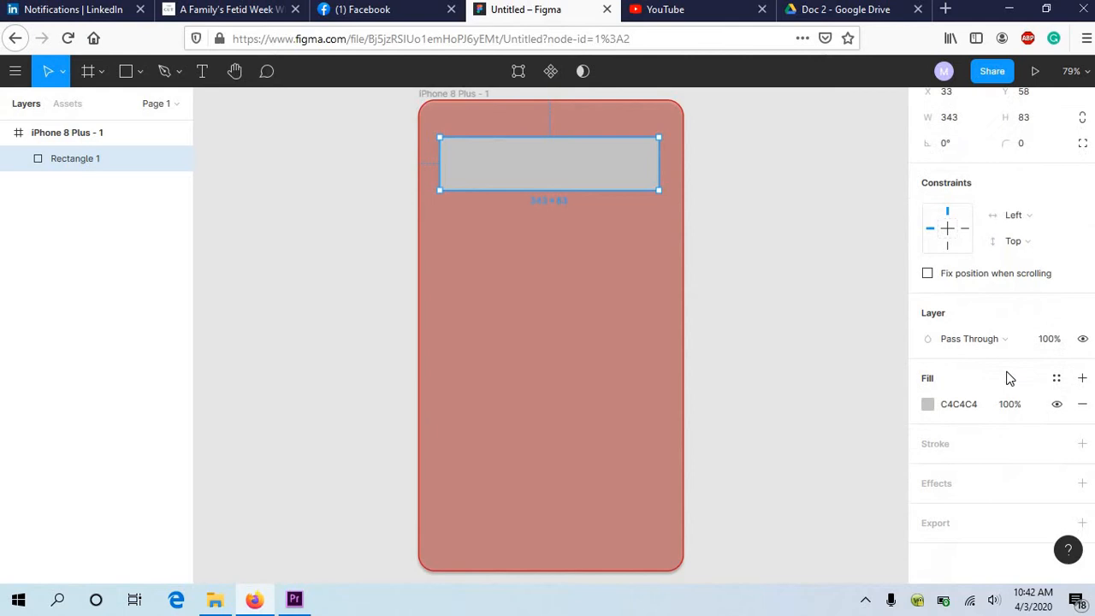
left_click(927, 405)
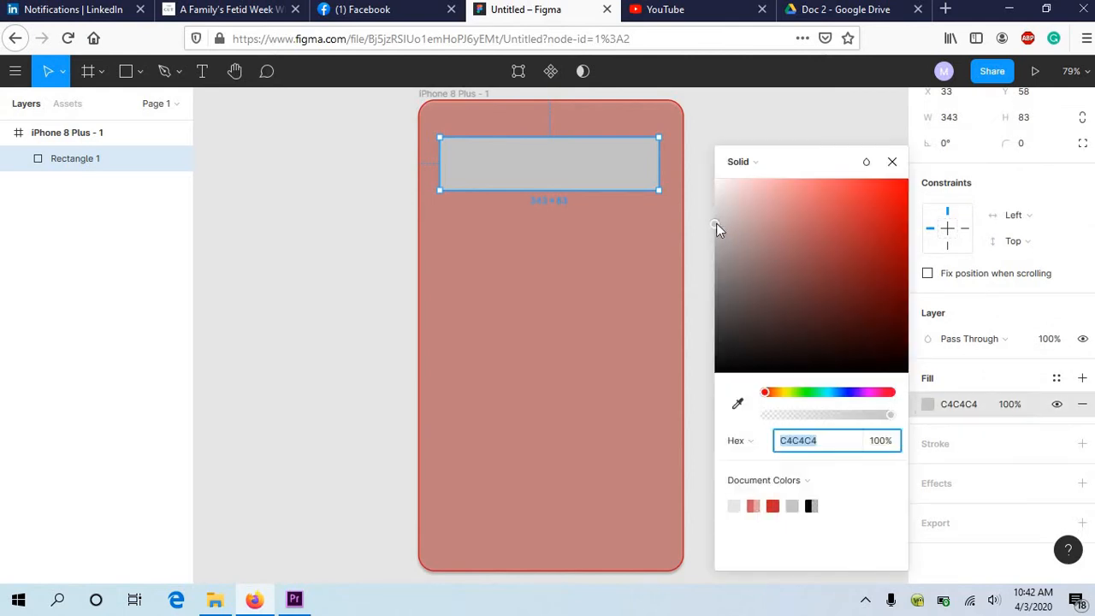
left_click_drag(716, 223, 758, 183)
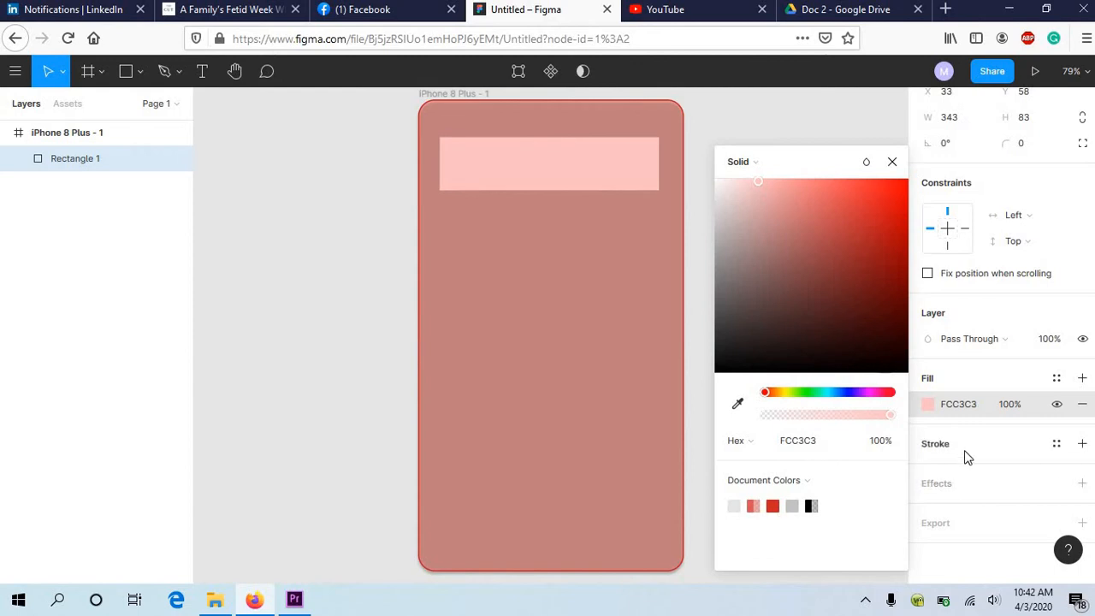
left_click(965, 452)
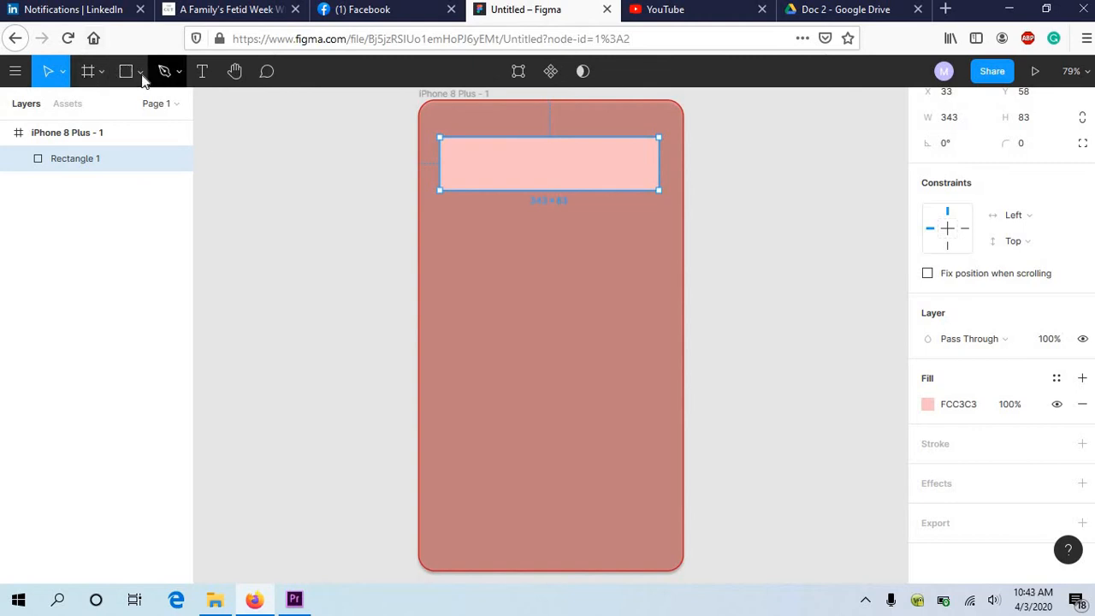
Step: Add a title text over the pink rectangle, consisting of the owner's first name in the possessive followed by "Mobile App"
left_click(204, 78)
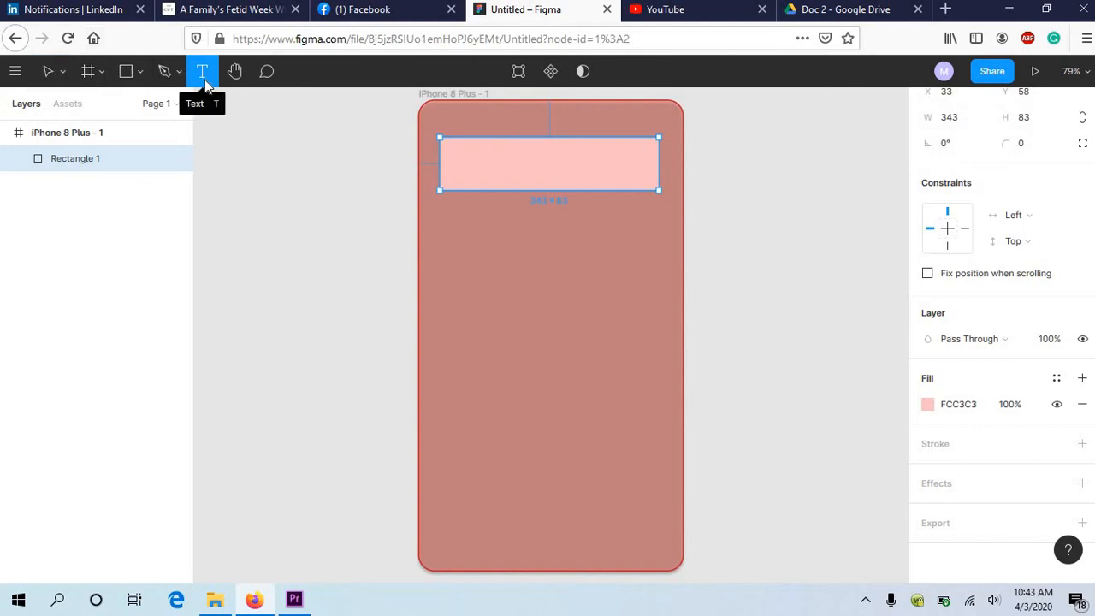
left_click(547, 160)
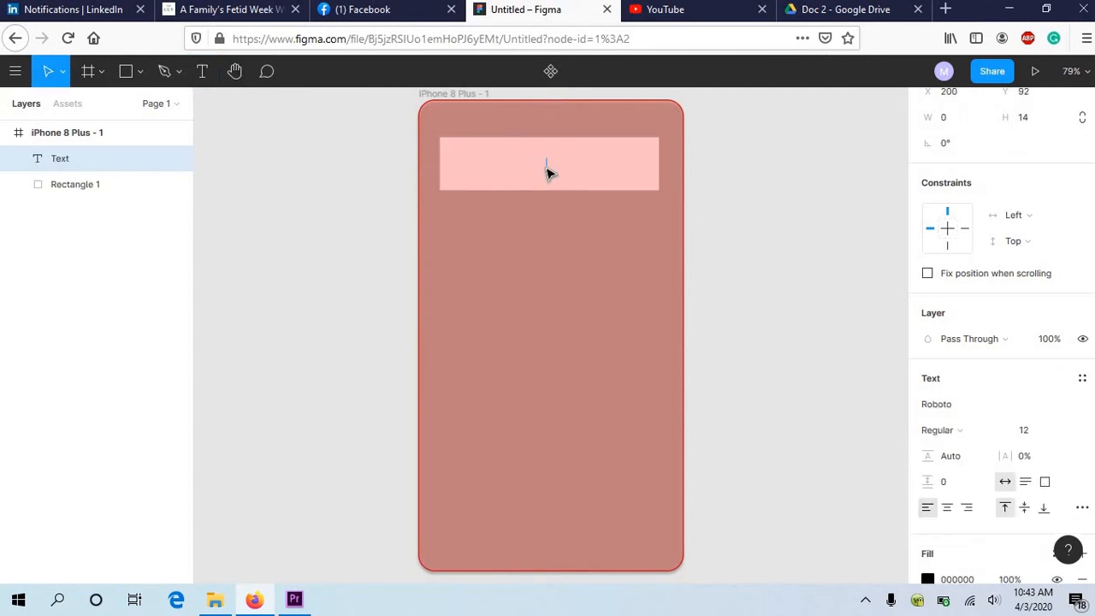
type("Mairi's Mobile App")
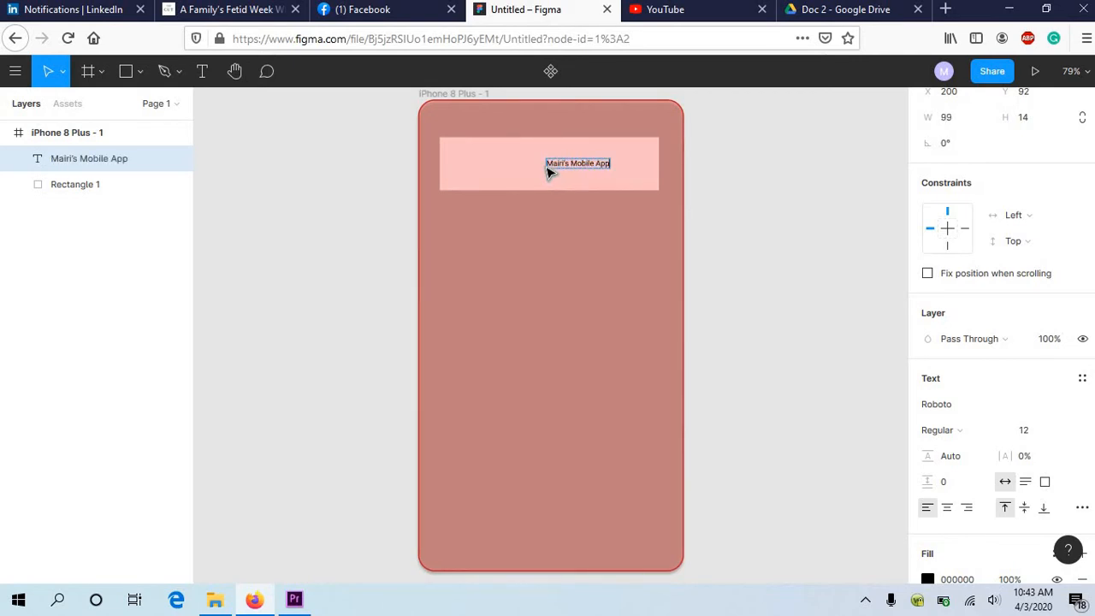
key("Escape")
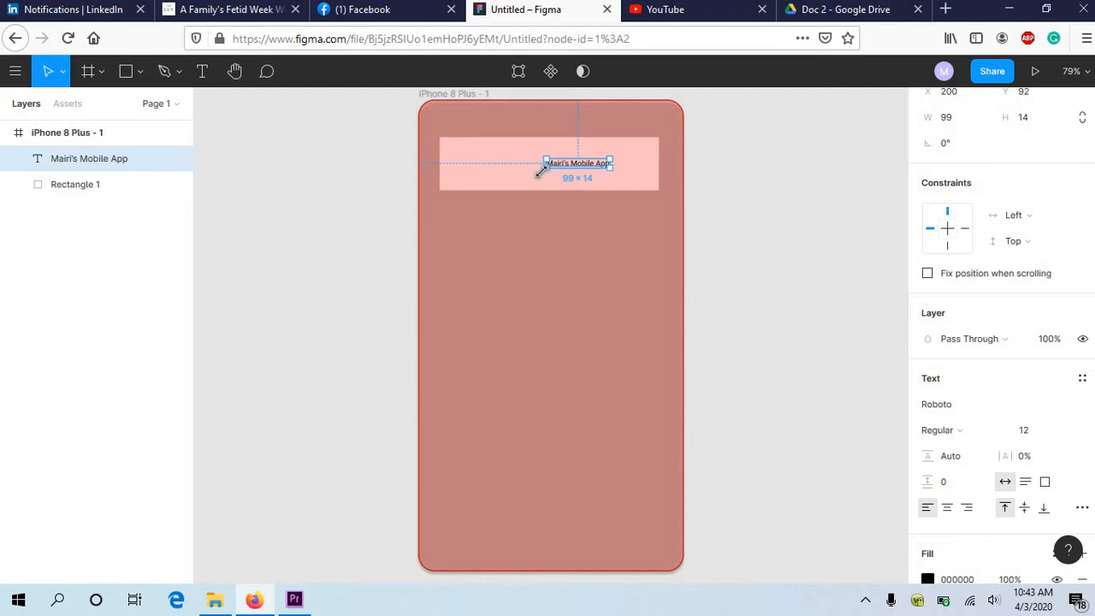
Step: Resize the title's text box to about 168 px wide, with its left edge at about X 93
left_click_drag(541, 171, 477, 182)
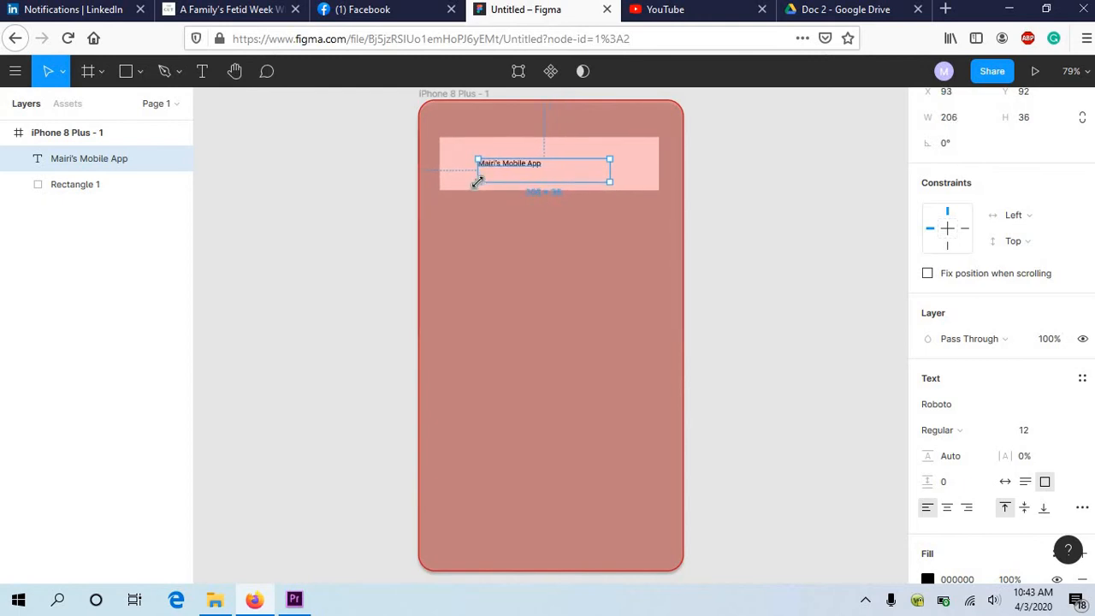
left_click(541, 168)
double_click(536, 167)
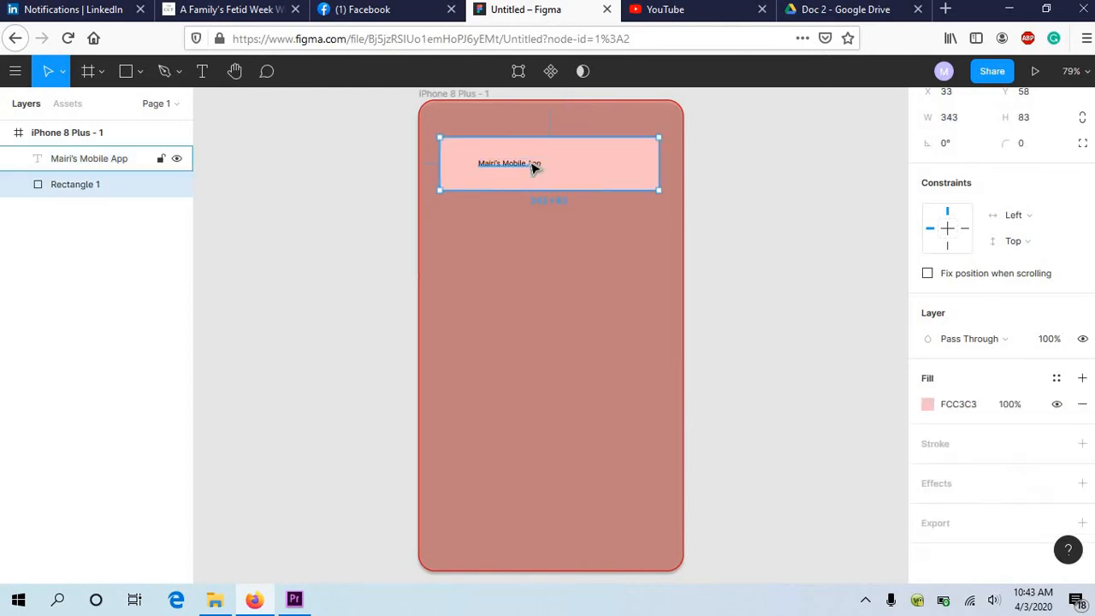
key("Escape")
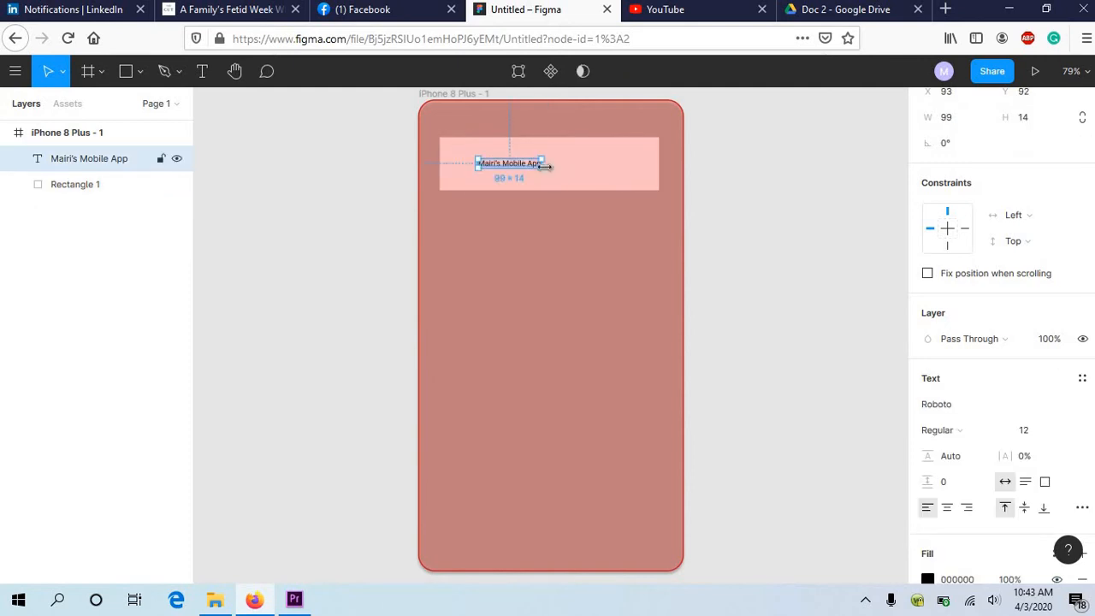
left_click_drag(545, 167, 582, 181)
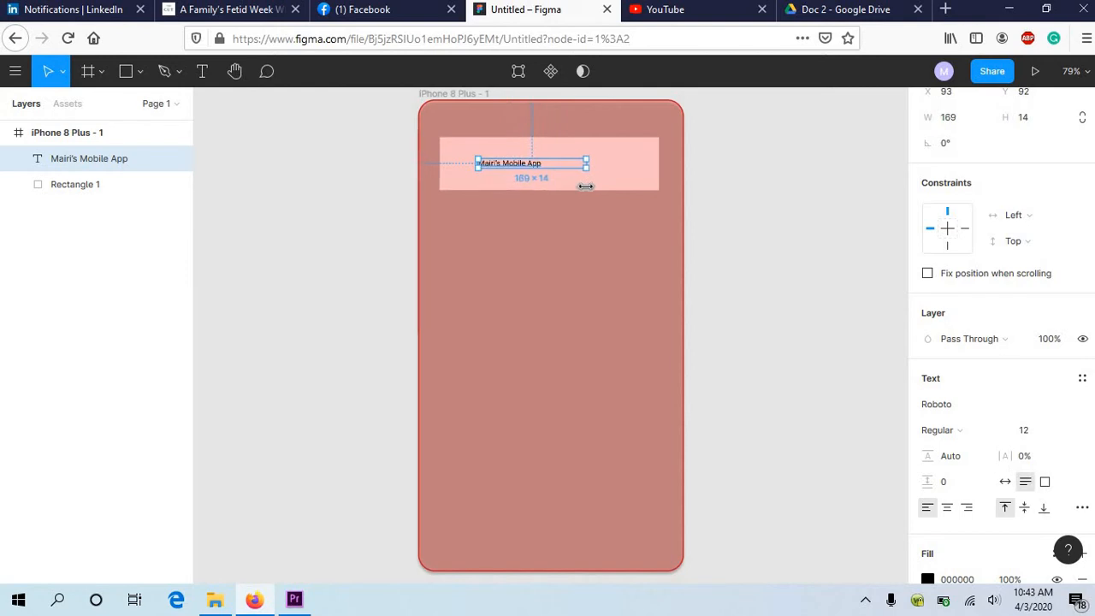
Step: Try a font size of 24 on the whole title text, and set it to 20 instead
double_click(531, 168)
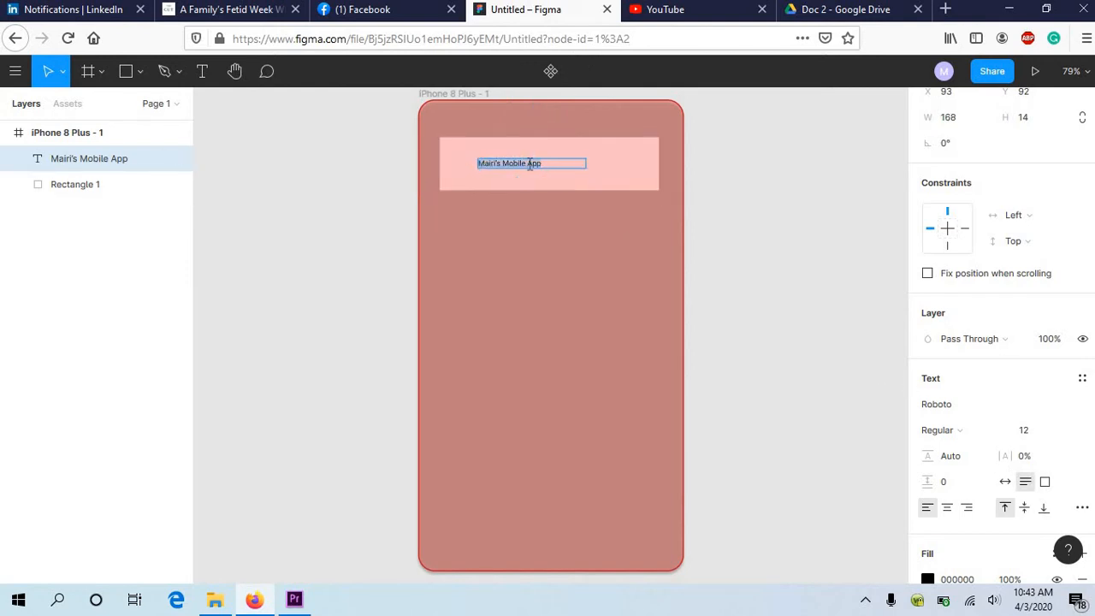
scroll(1063, 420, "down", 4)
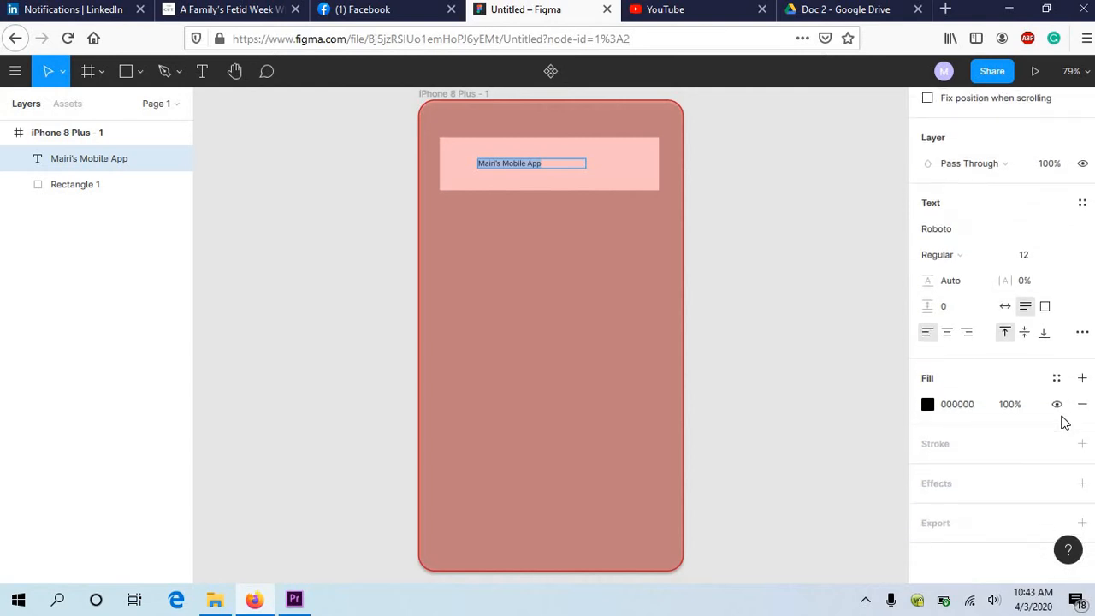
left_click(1067, 259)
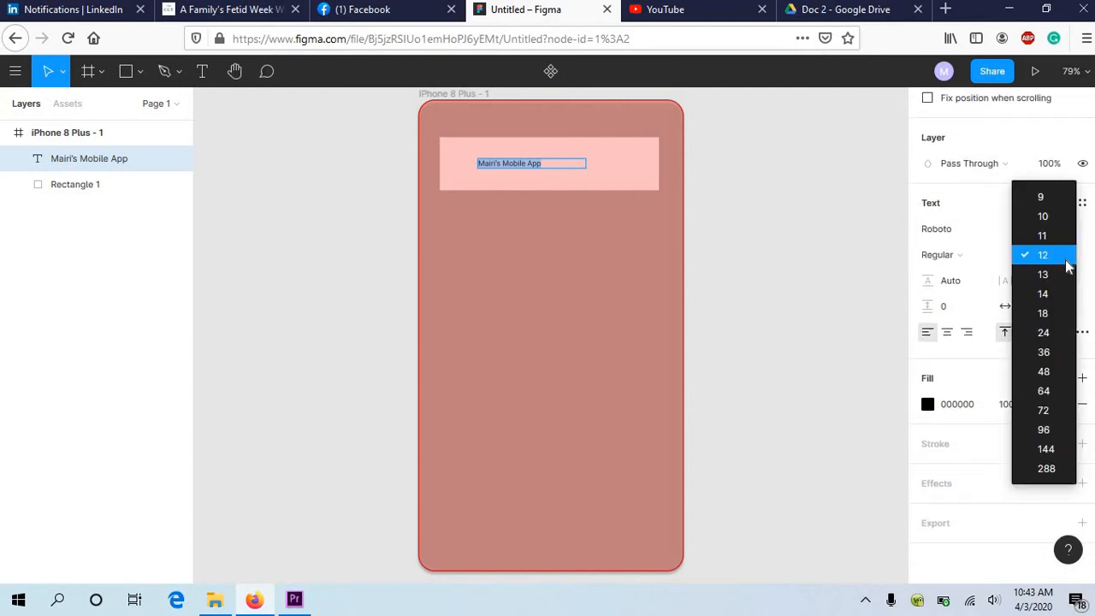
left_click(1041, 332)
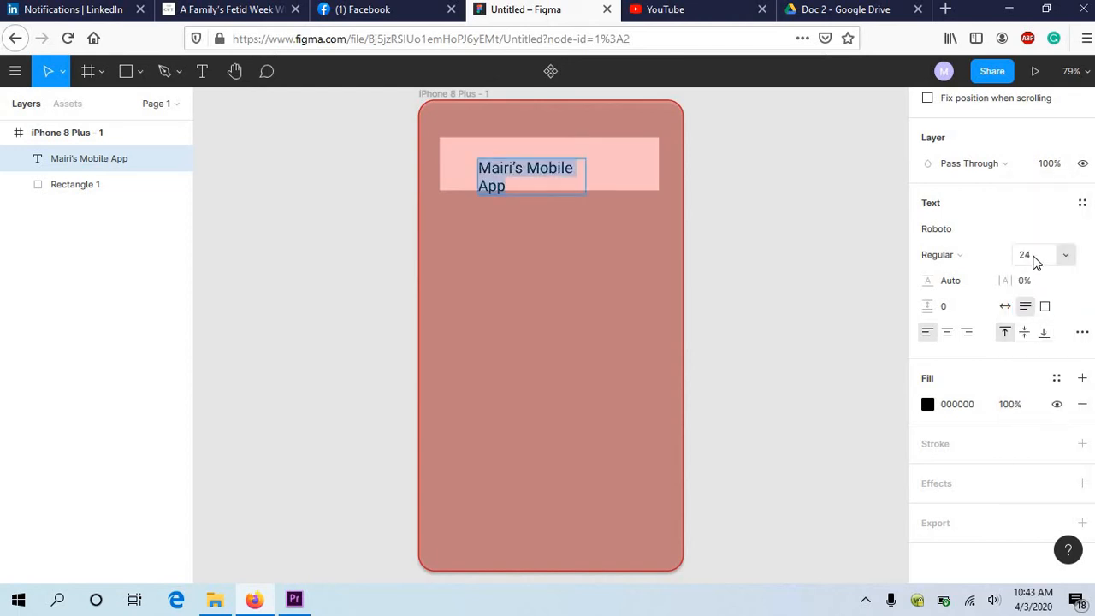
left_click(1033, 256)
type("20")
key("Return")
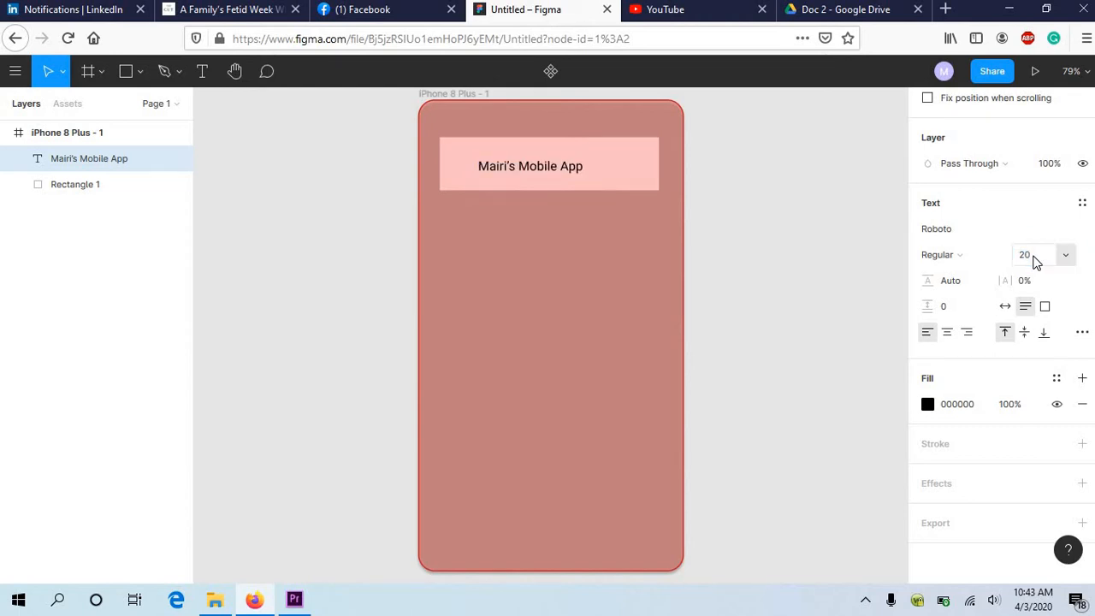
Step: Change the title's font to Rosario and move the text box to the centre of the pink rectangle
left_click(1082, 229)
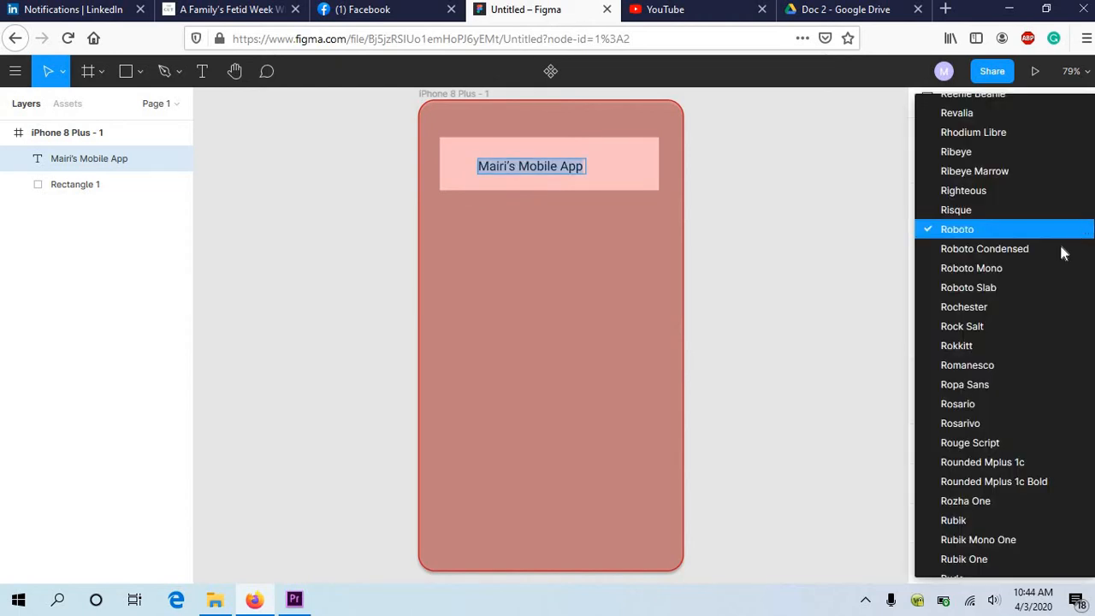
left_click(1006, 404)
key("Return")
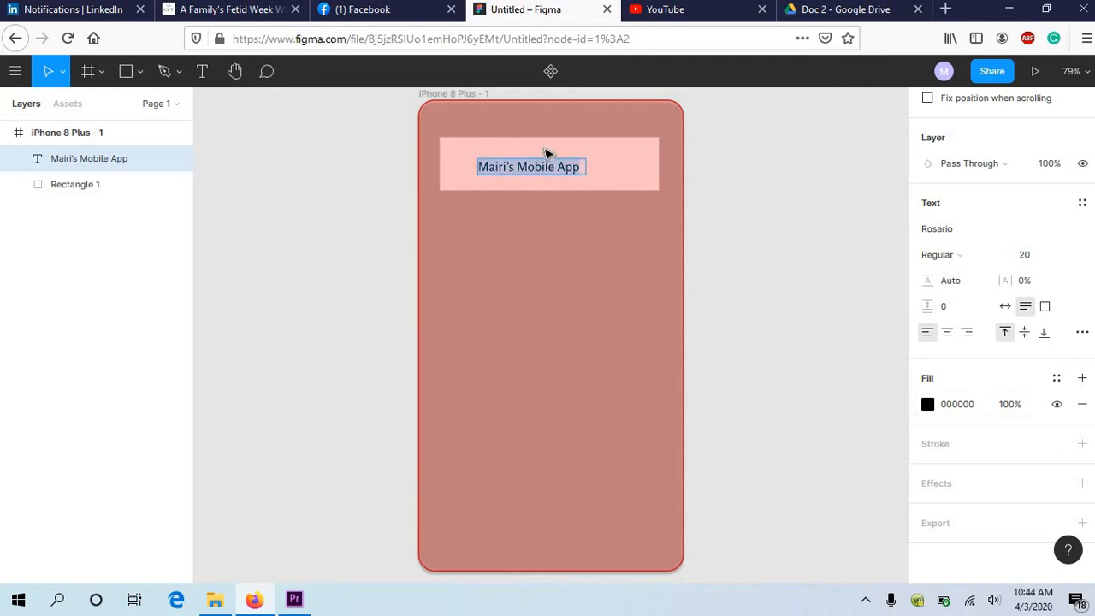
key("Escape")
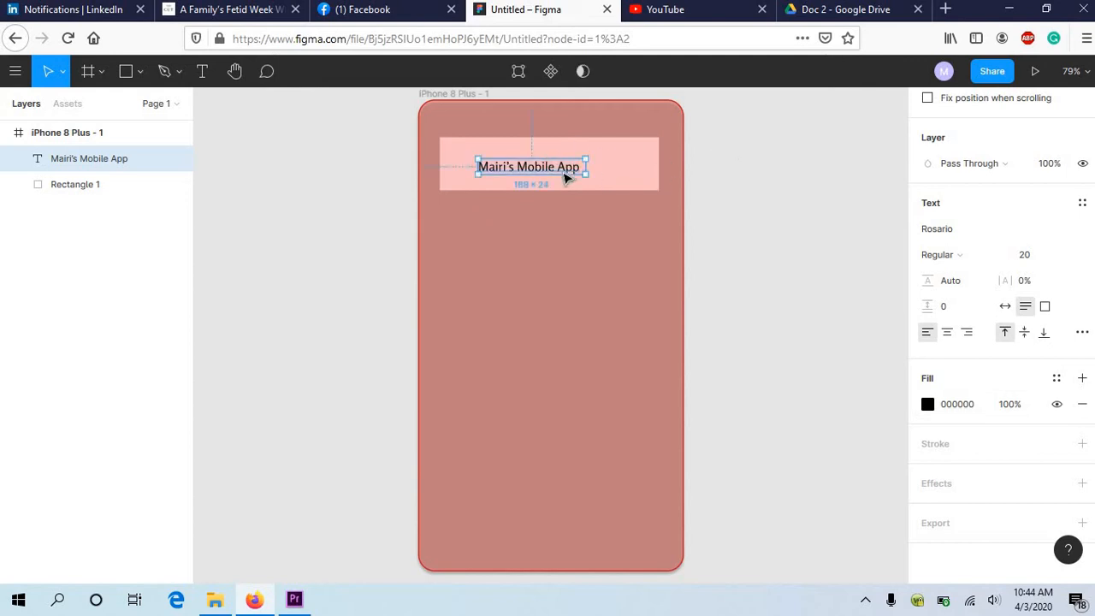
left_click_drag(565, 168, 566, 165)
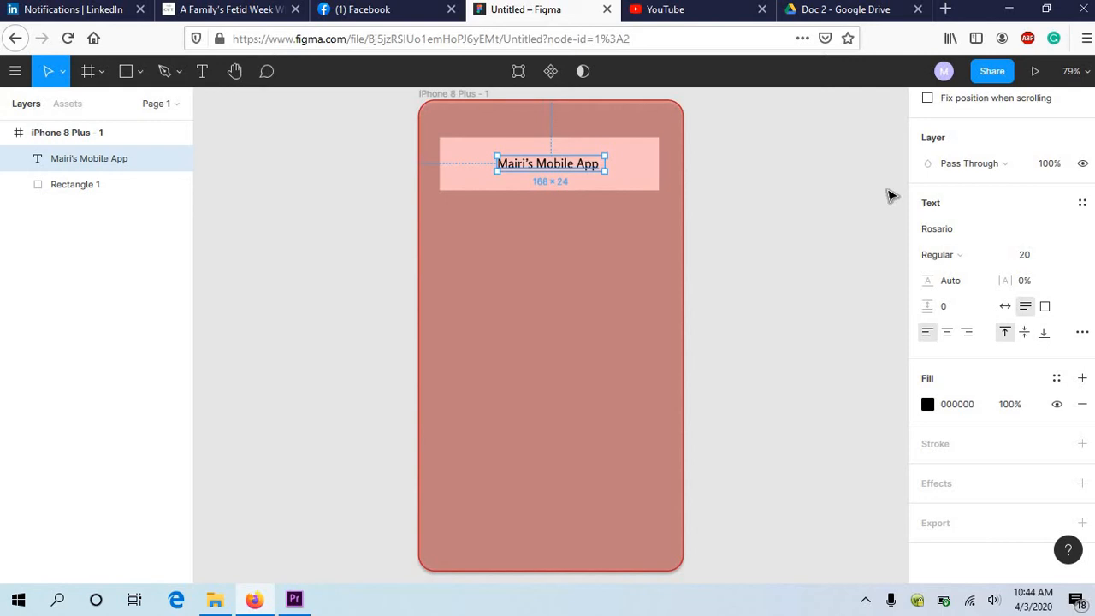
Step: Change the title text's solid fill to the dark red 590808 and deselect the text
left_click(958, 416)
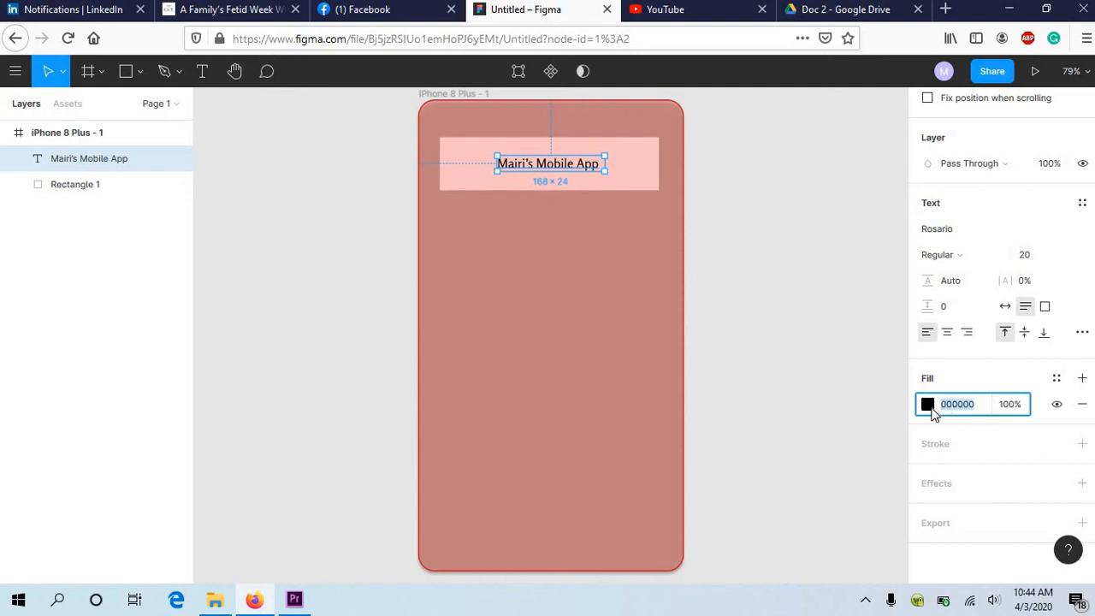
left_click(929, 407)
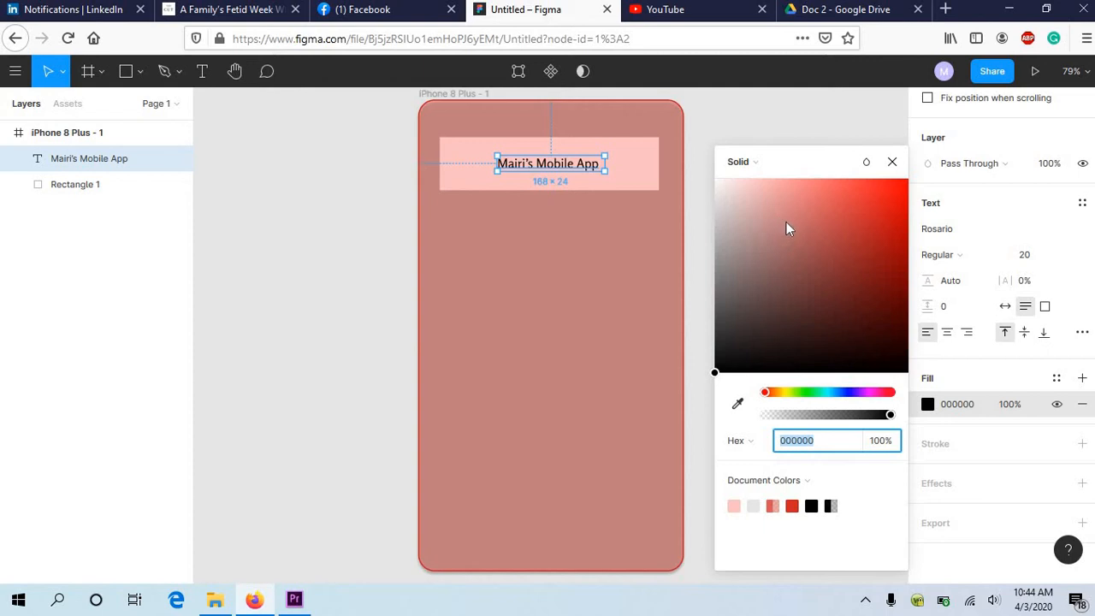
left_click_drag(787, 221, 891, 310)
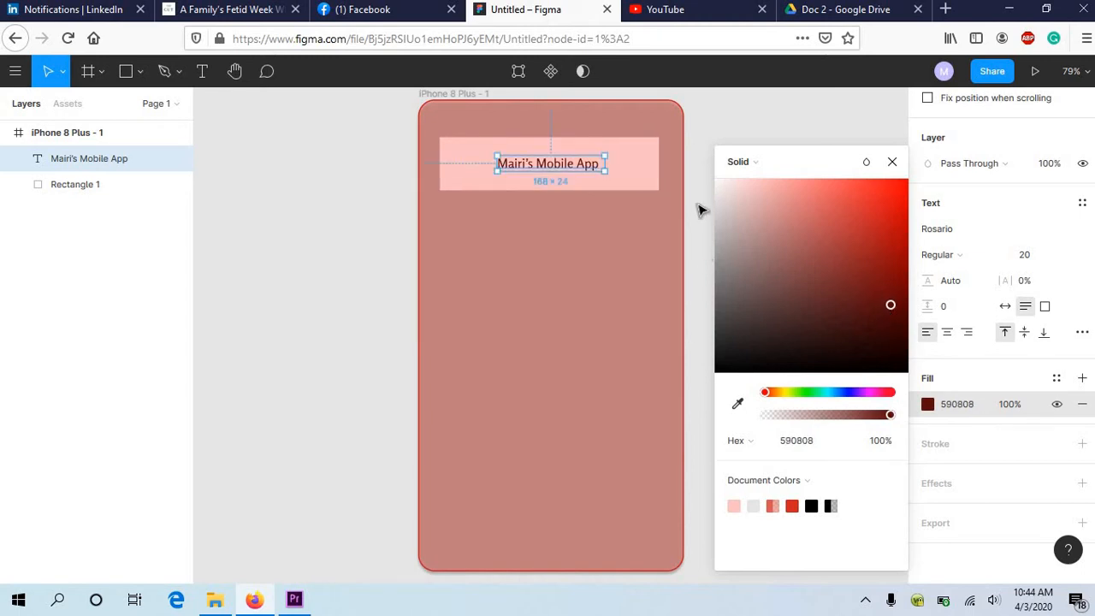
left_click(700, 210)
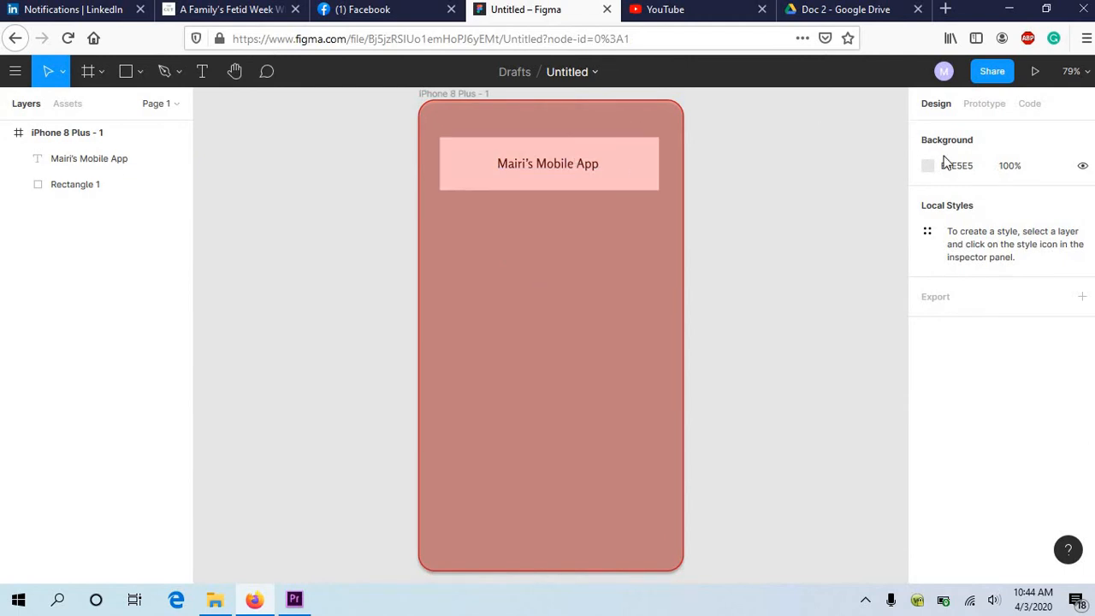
Step: Place the flower image from the Pictures folder at its full size inside the iPhone frame
left_click(142, 76)
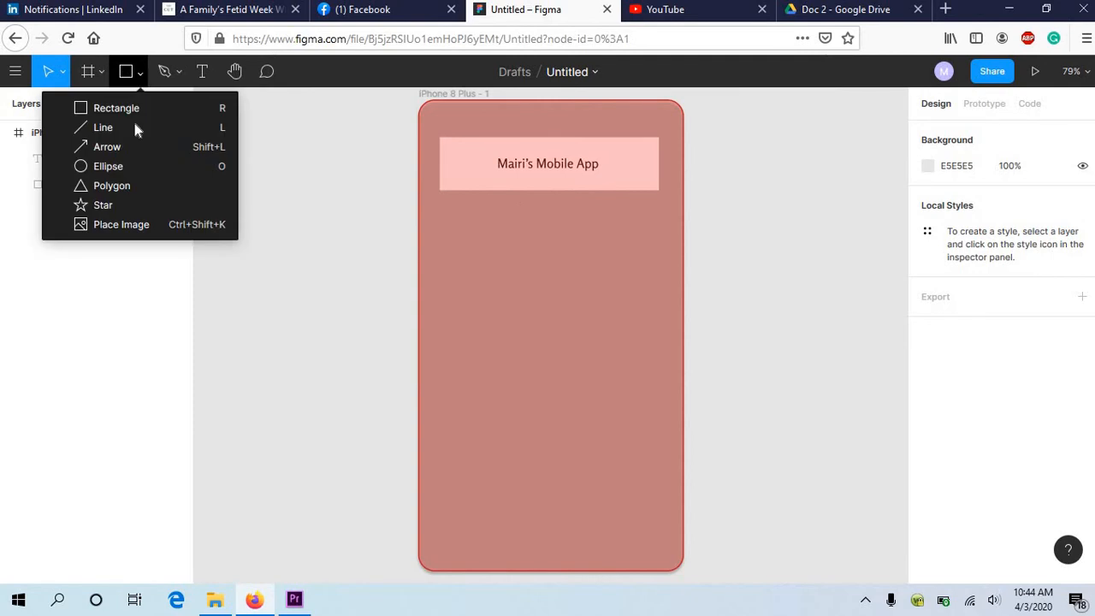
left_click(118, 234)
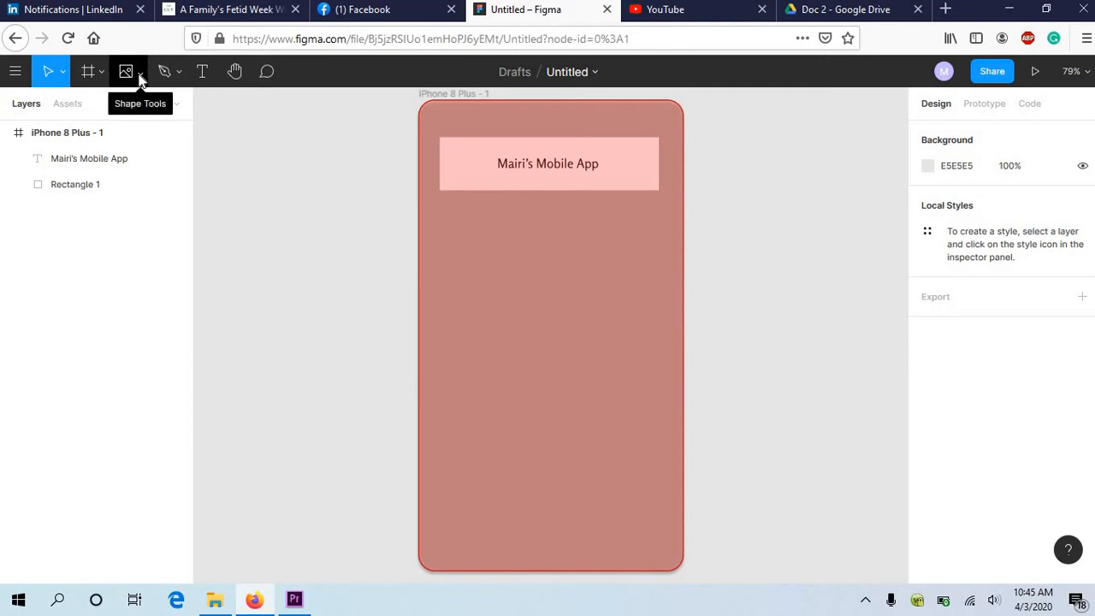
left_click(141, 76)
left_click(104, 232)
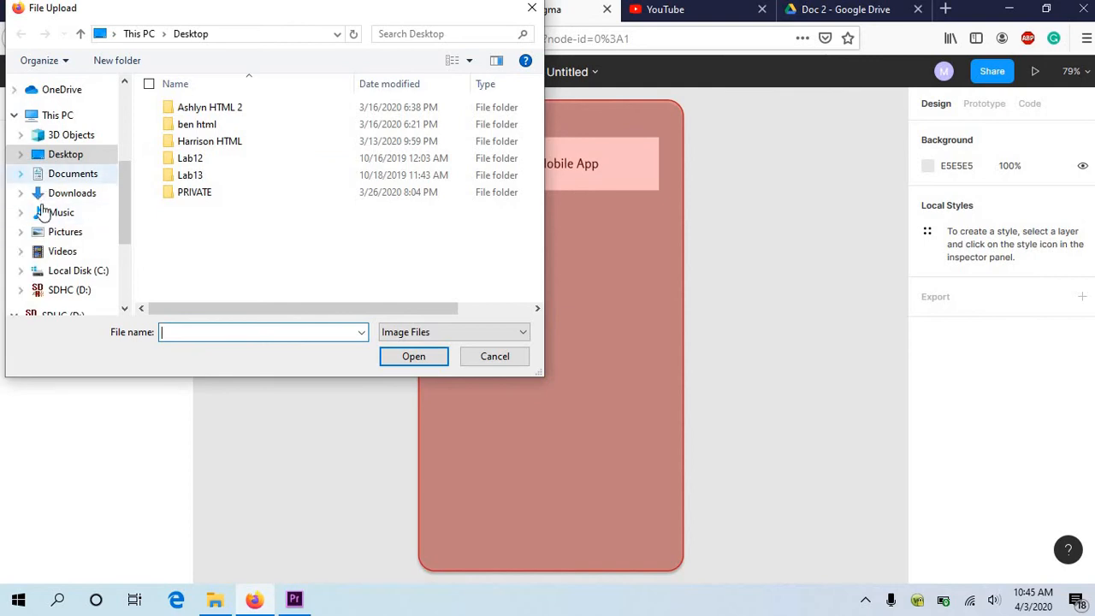
left_click(48, 237)
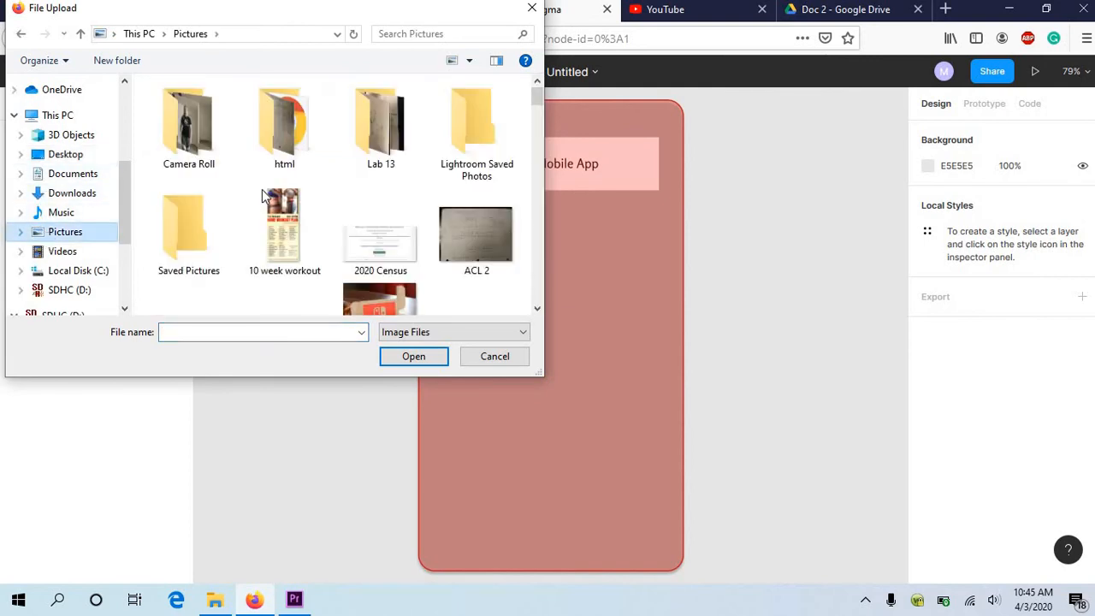
scroll(329, 209, "down", 15)
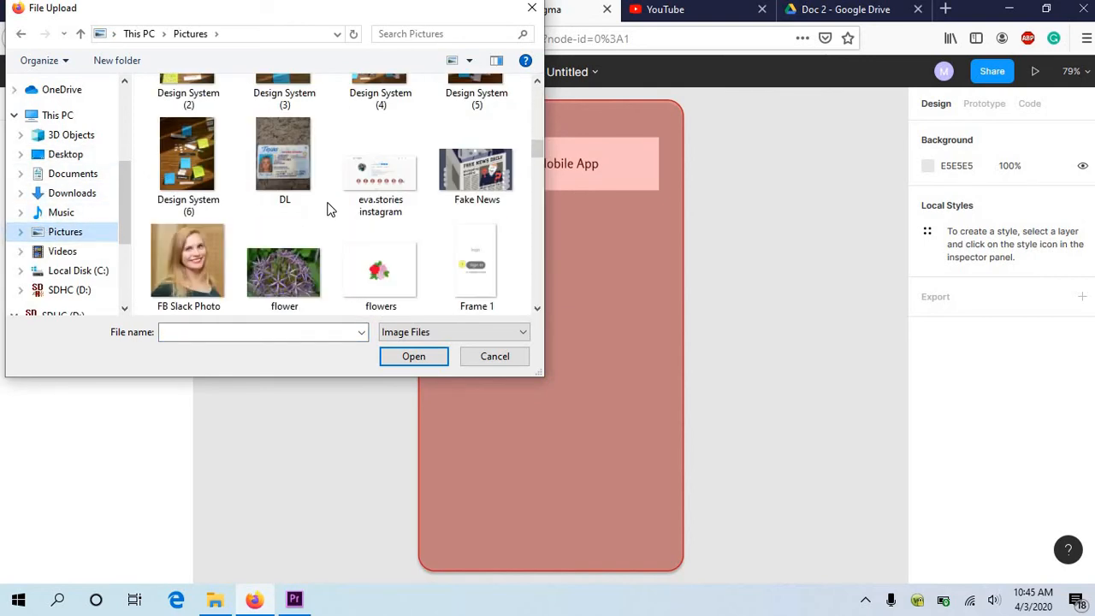
scroll(329, 209, "up", 3)
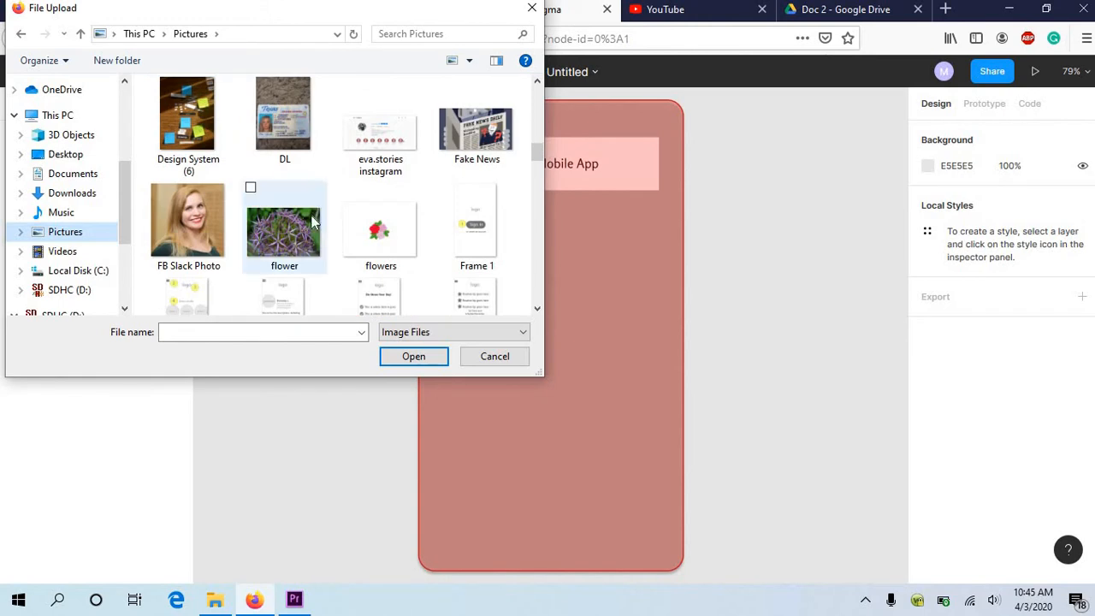
left_click(313, 221)
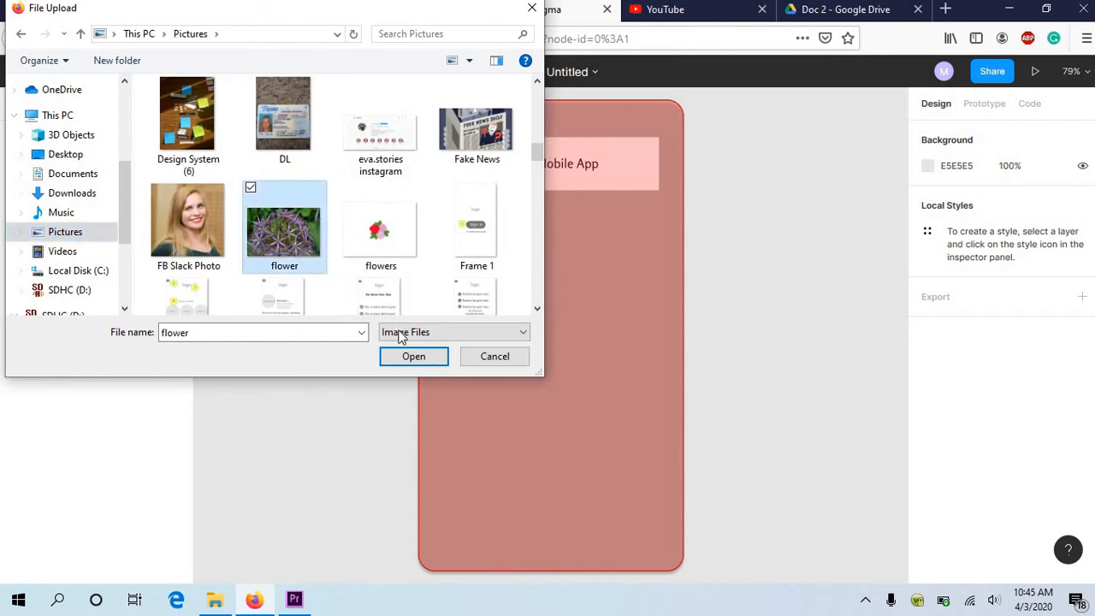
left_click(409, 356)
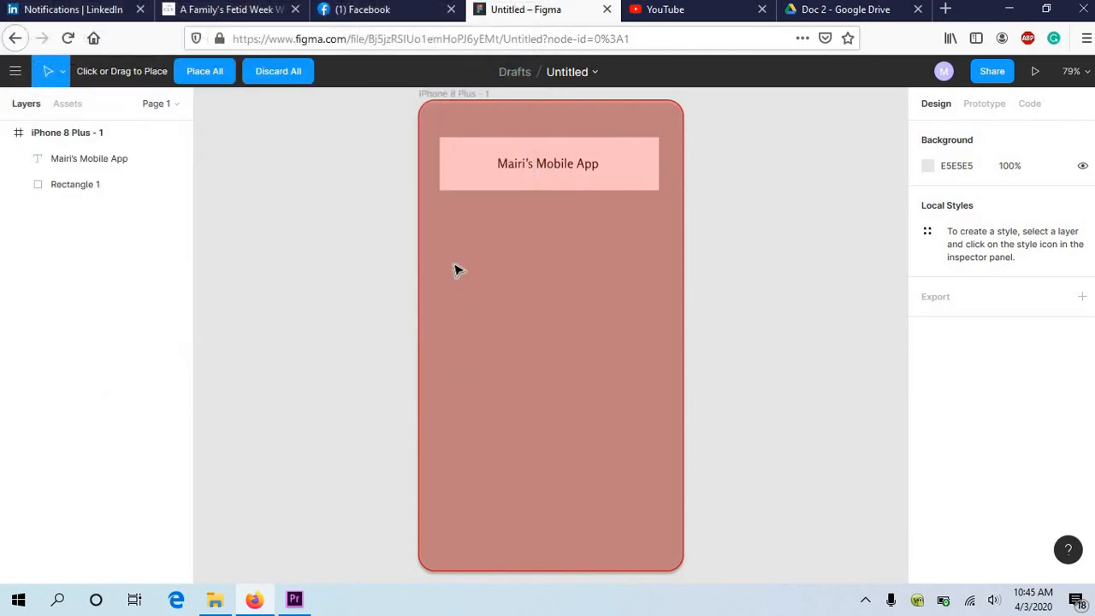
left_click(517, 263)
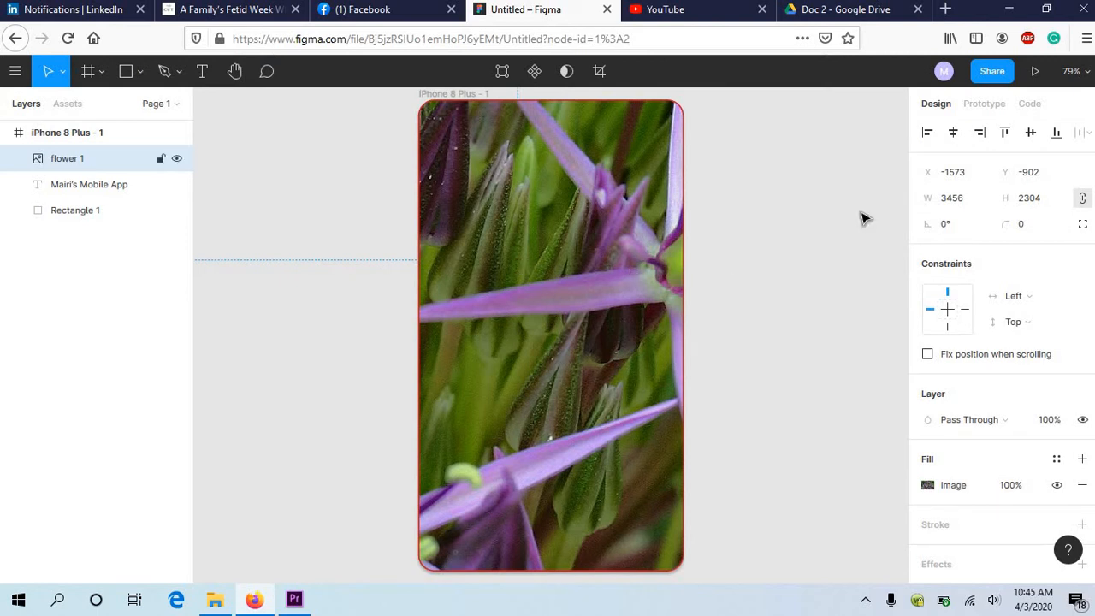
Step: Try the Crop mode on the oversized flower image, and delete the image from the frame
double_click(611, 284)
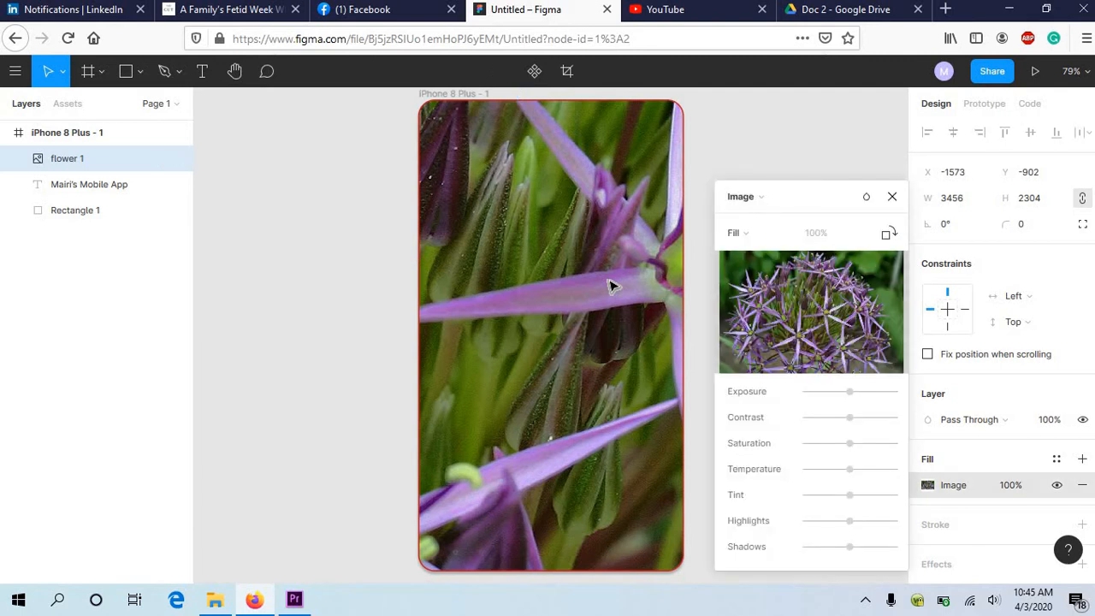
left_click(749, 232)
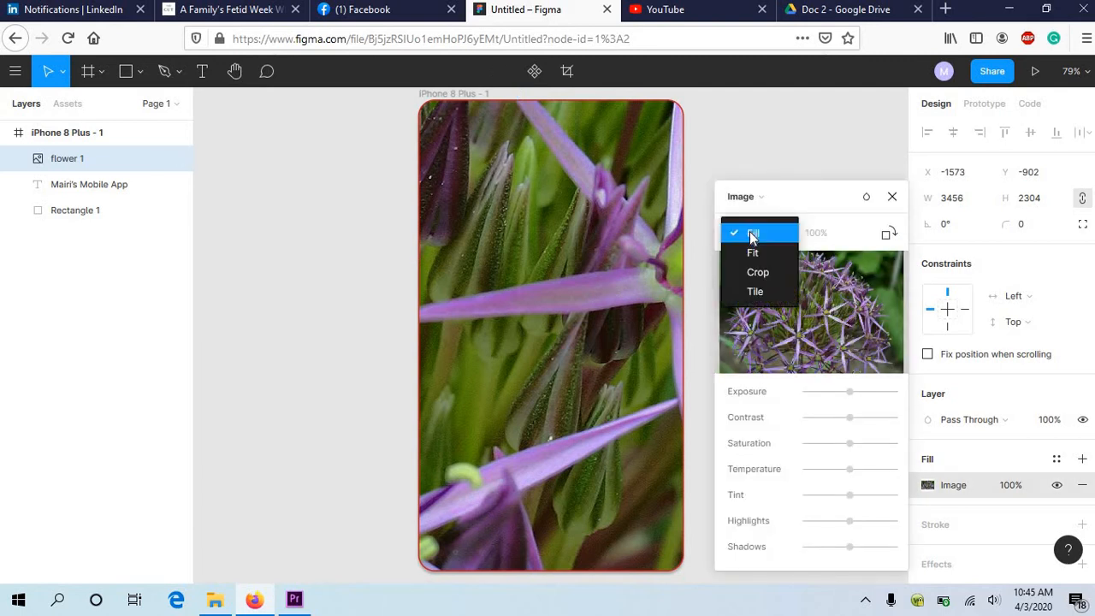
left_click(744, 274)
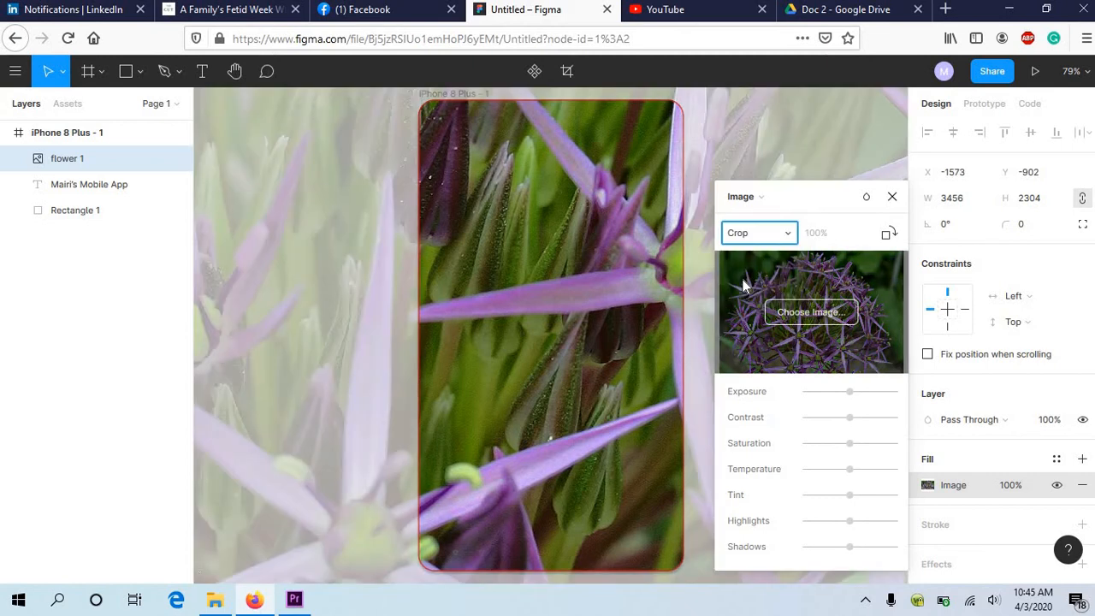
key("Escape")
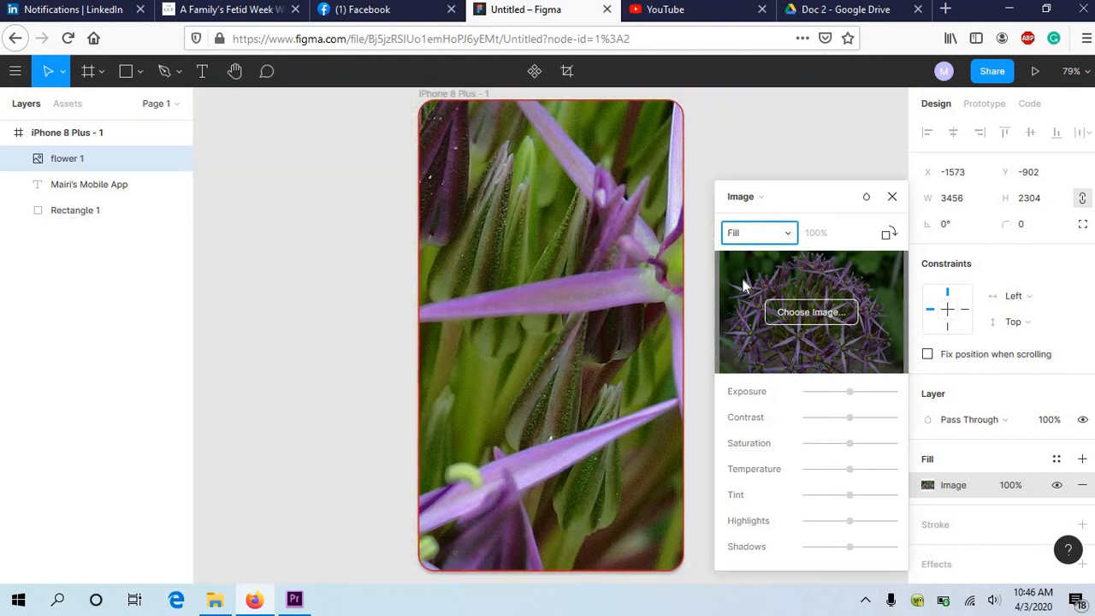
key("Escape")
key("Delete")
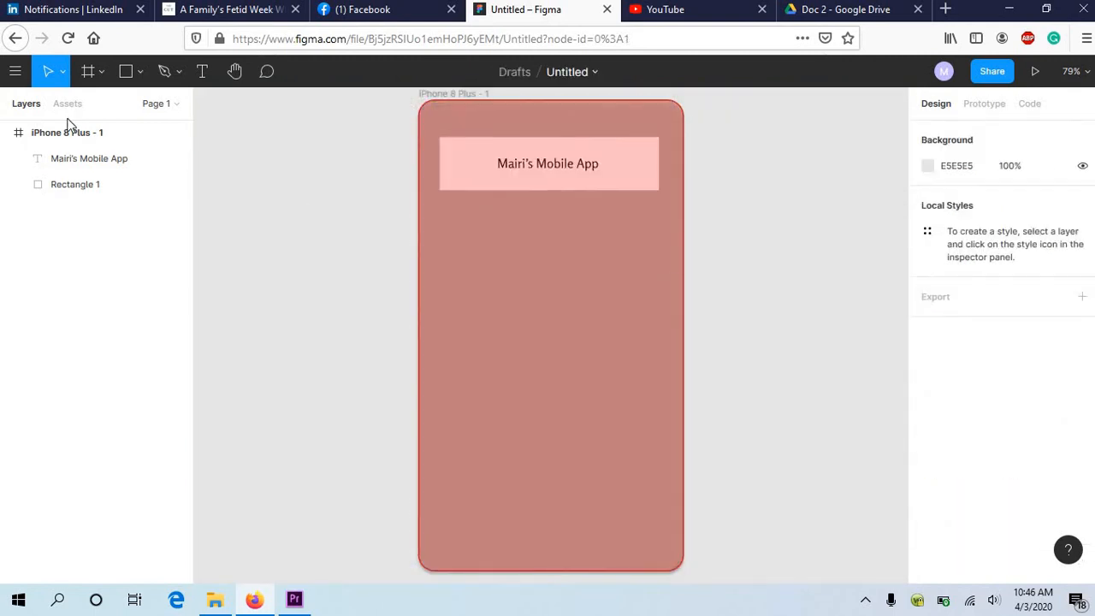
Step: Place the flower image from the Pictures folder below the title at about 255 × 171 px, near X 79, Y 220
left_click(139, 79)
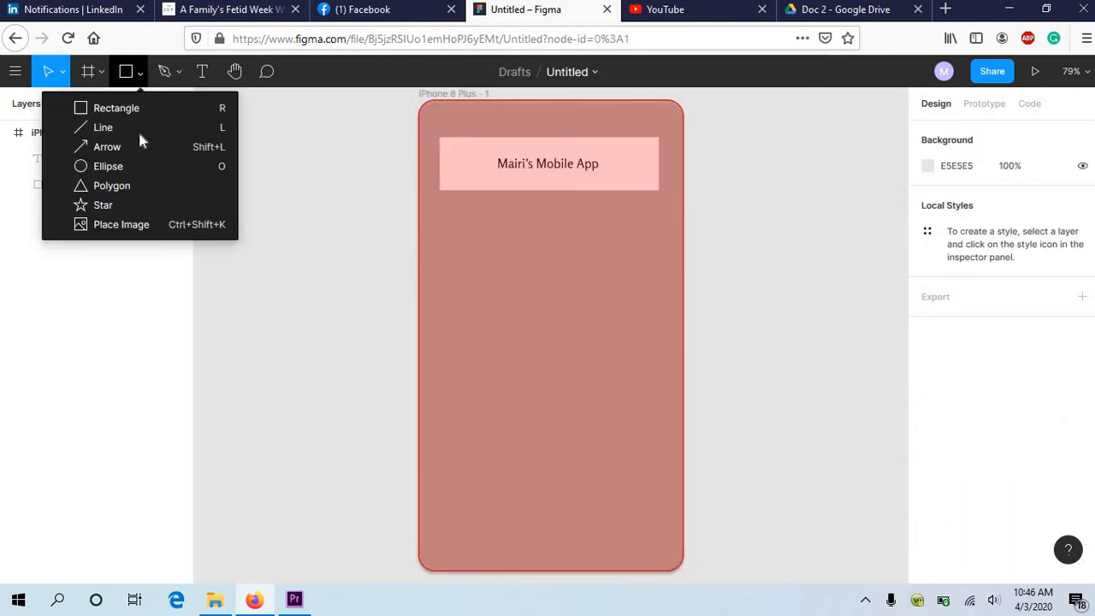
left_click(116, 225)
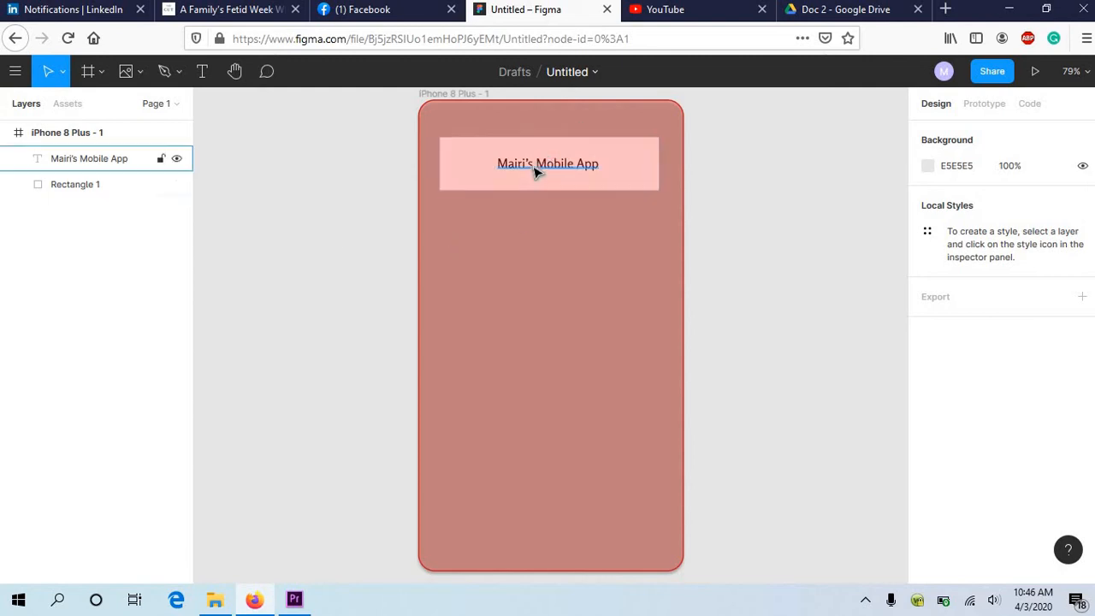
left_click(143, 69)
left_click(116, 223)
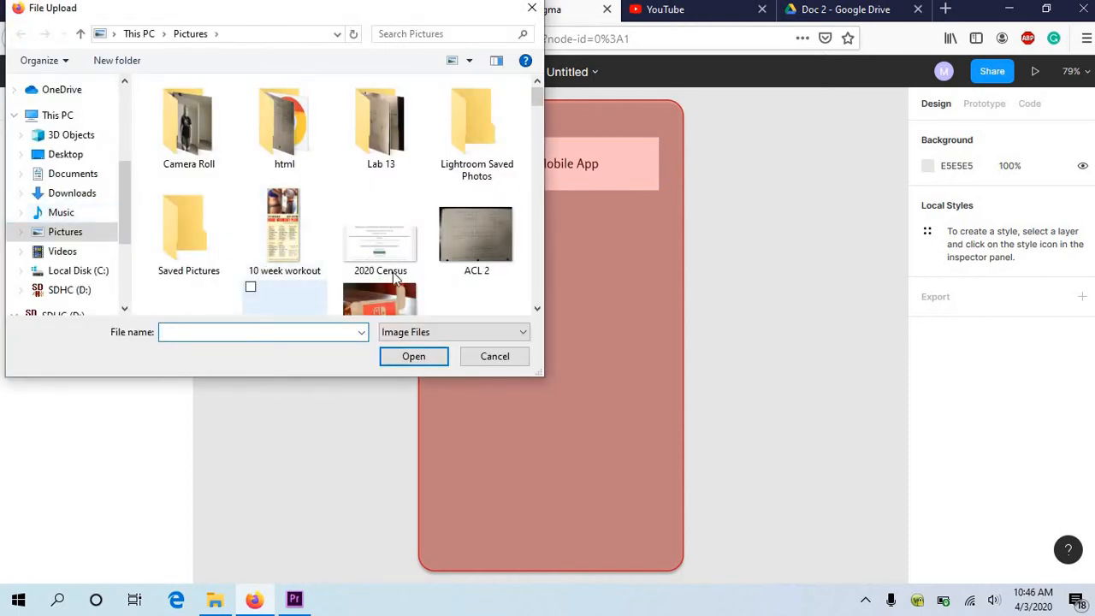
scroll(490, 244, "down", 10)
scroll(491, 248, "up", 2)
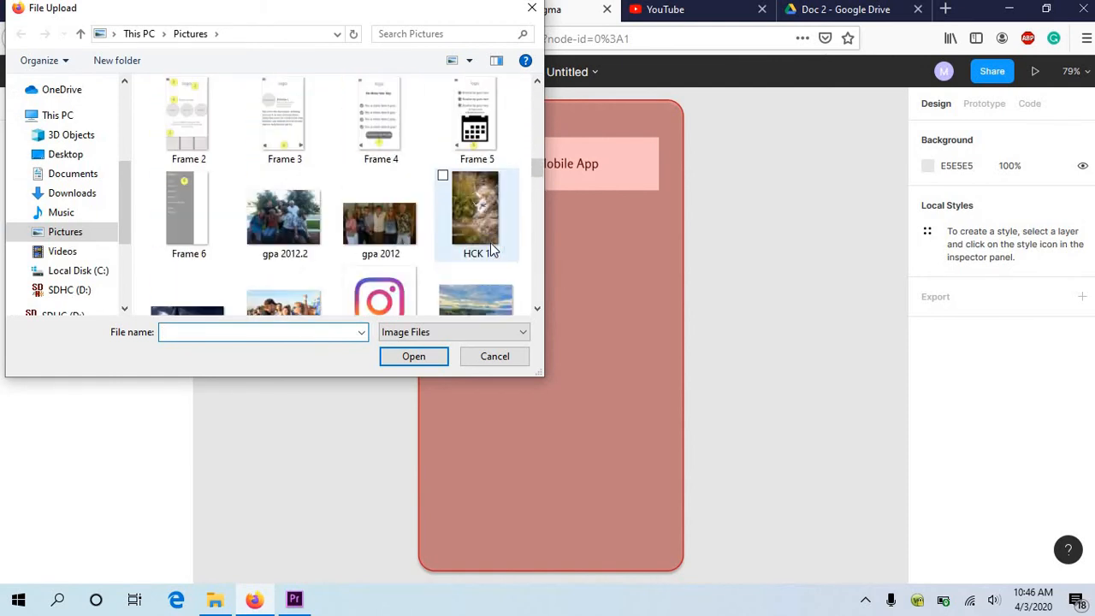
scroll(334, 209, "up", 6)
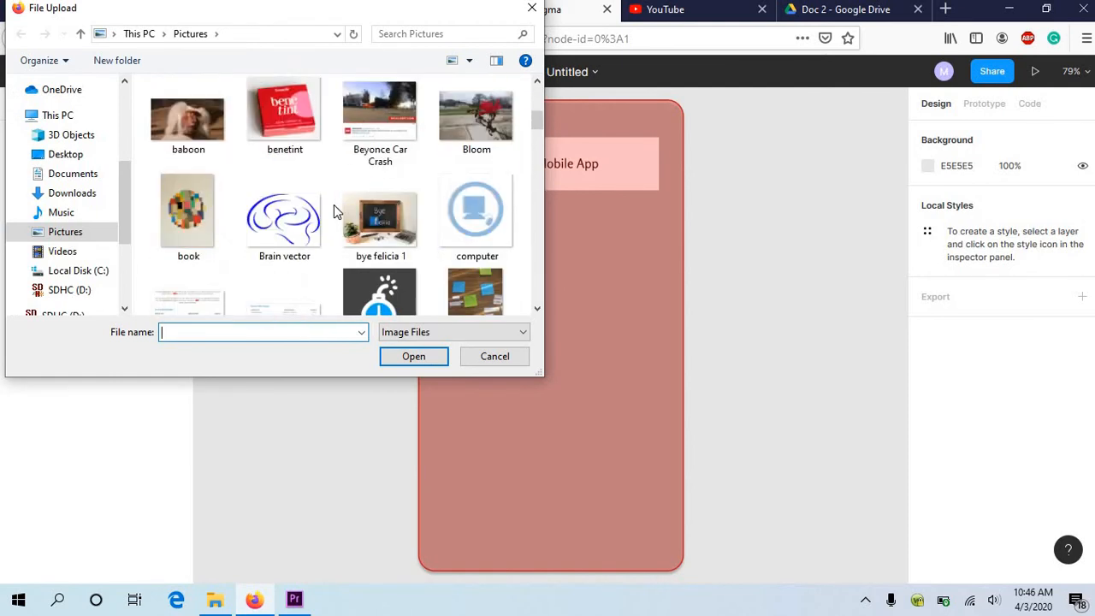
scroll(333, 209, "down", 3)
scroll(334, 205, "down", 3)
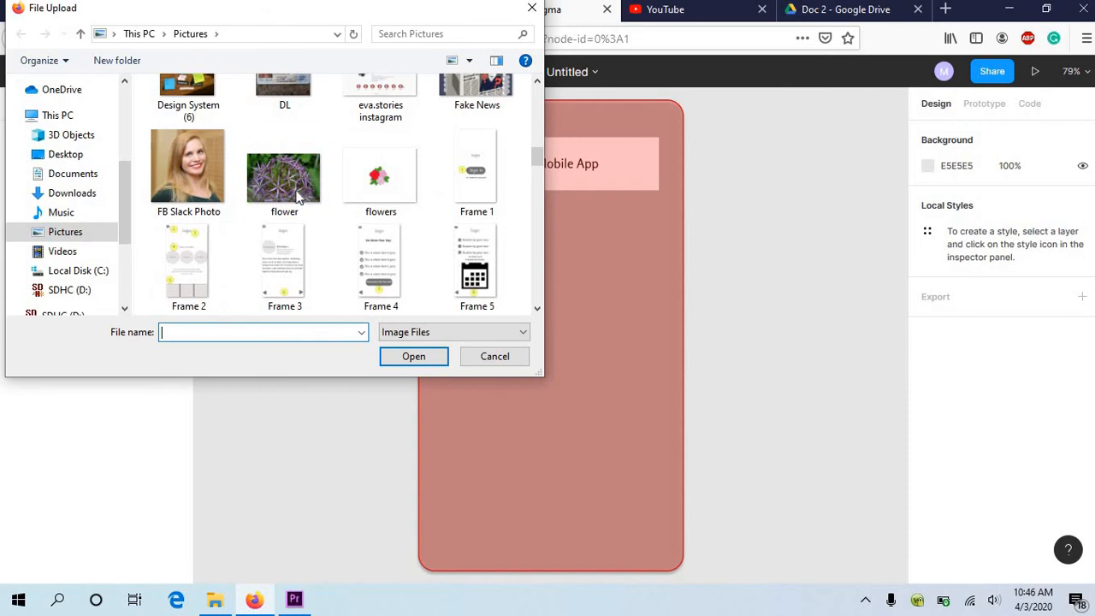
left_click(295, 196)
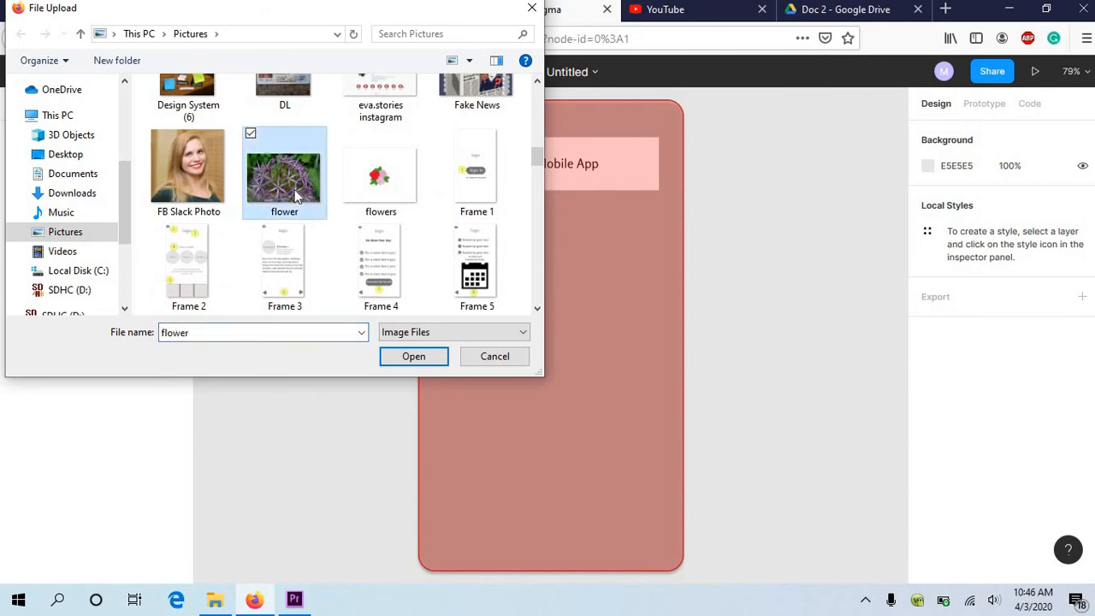
left_click(416, 359)
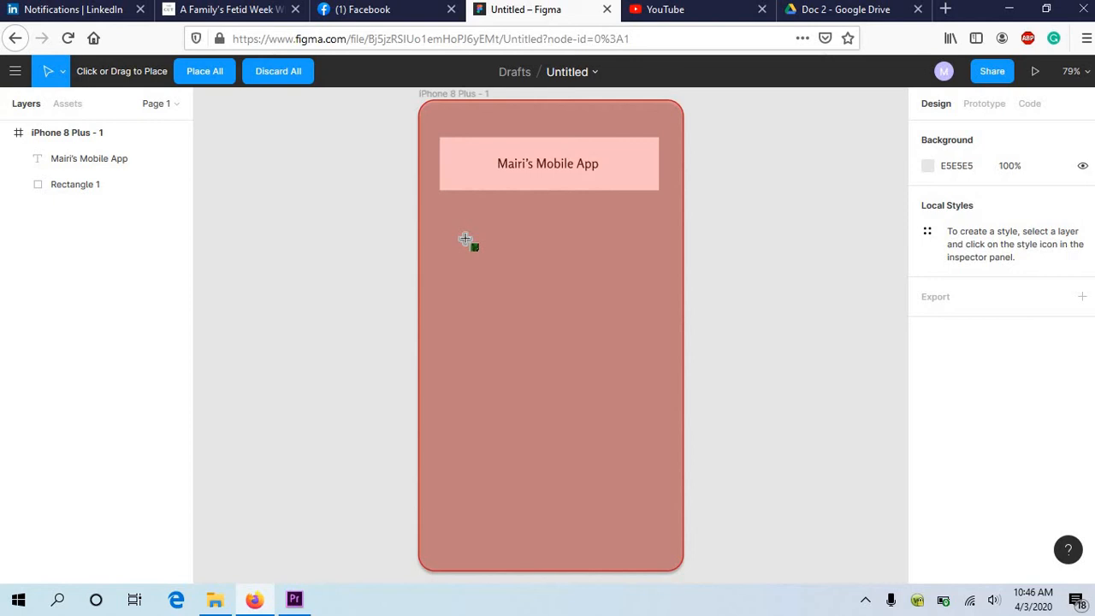
left_click_drag(468, 240, 632, 351)
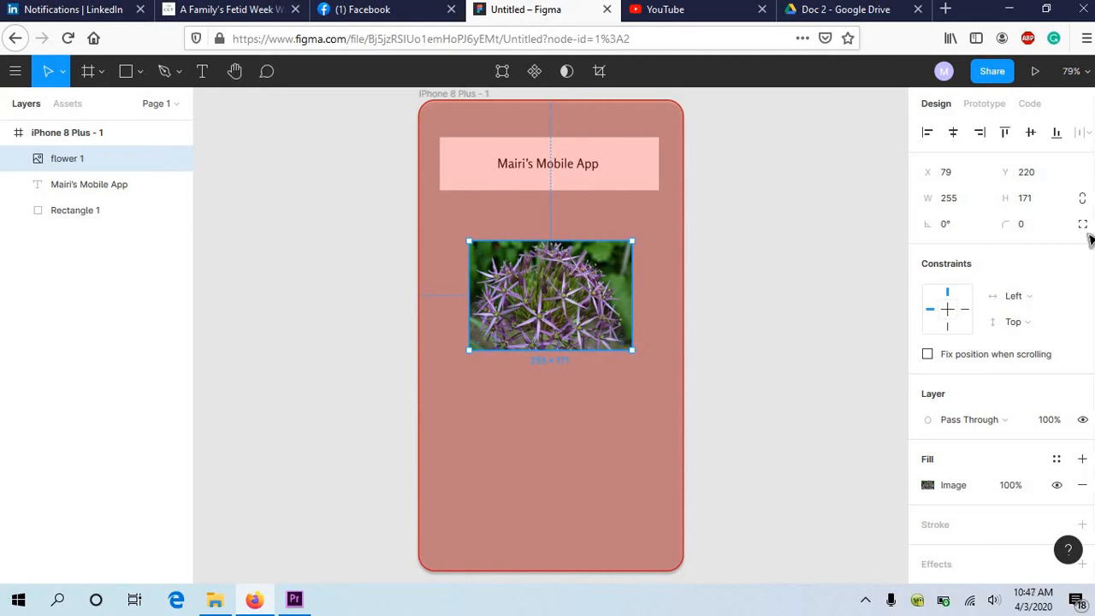
Step: Lock the flower image's proportions, constrain it to Left and Bottom, and fix its position when scrolling
left_click(1083, 198)
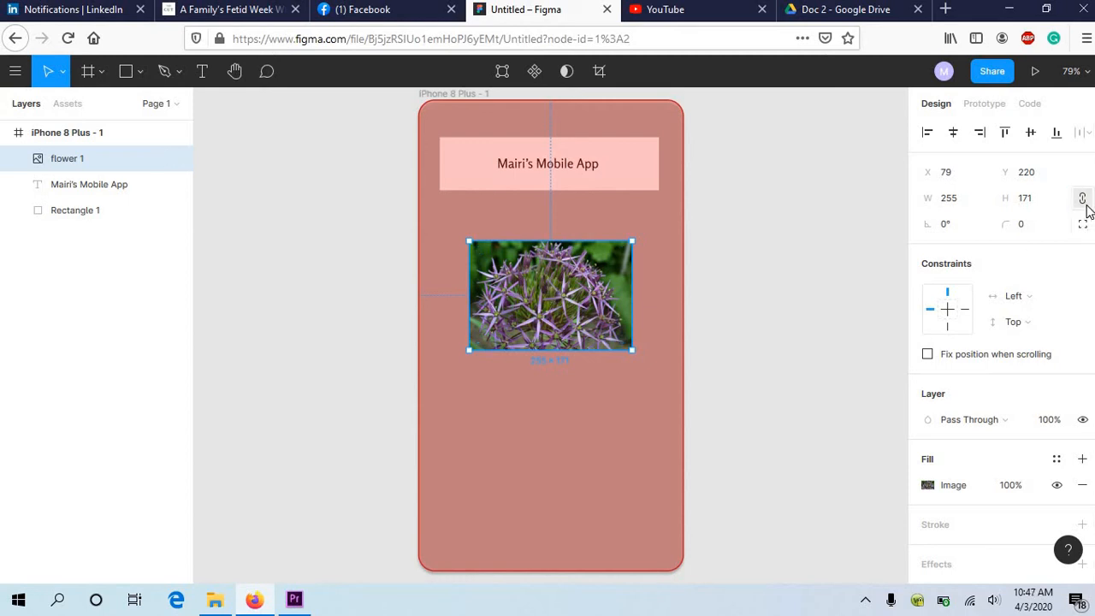
left_click(965, 309)
left_click(950, 326)
left_click(928, 355)
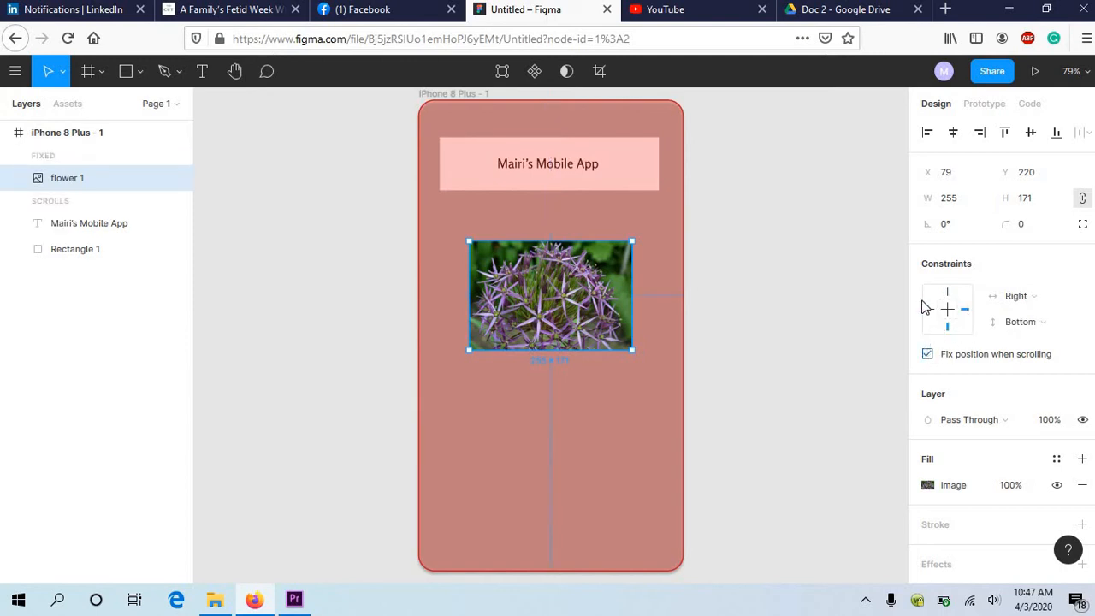
left_click(931, 310)
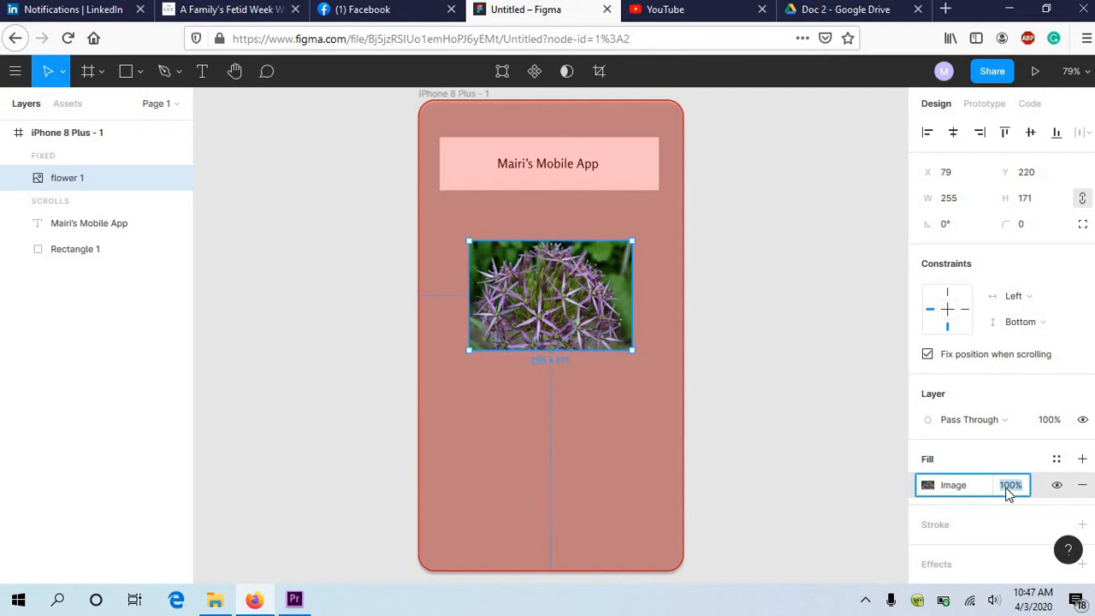
Step: Set the flower image's fill opacity to 75% and deselect the image
type("75")
key("Return")
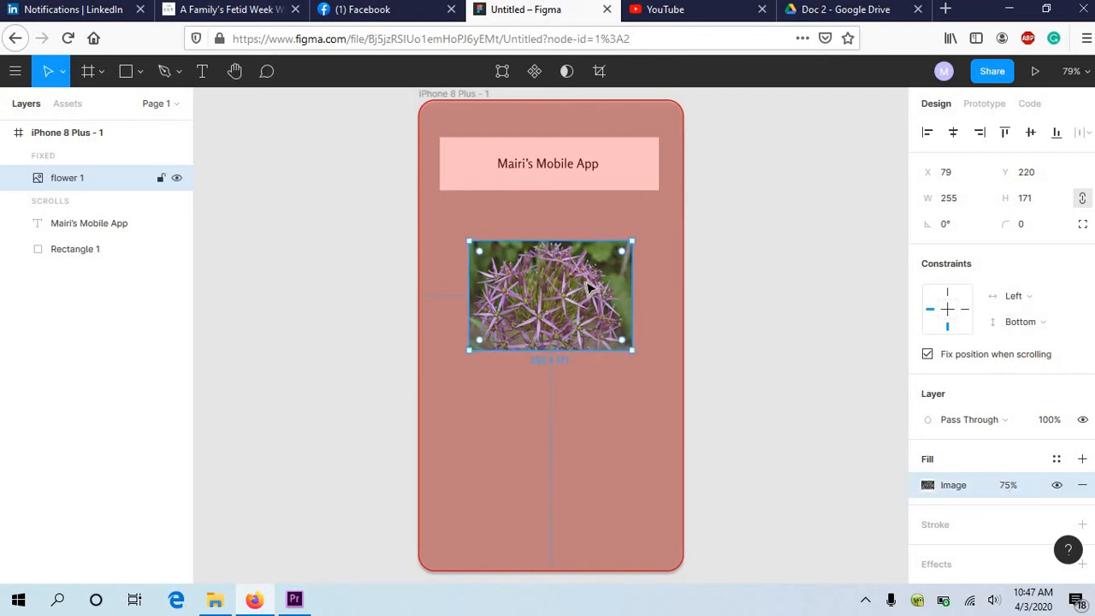
left_click(339, 266)
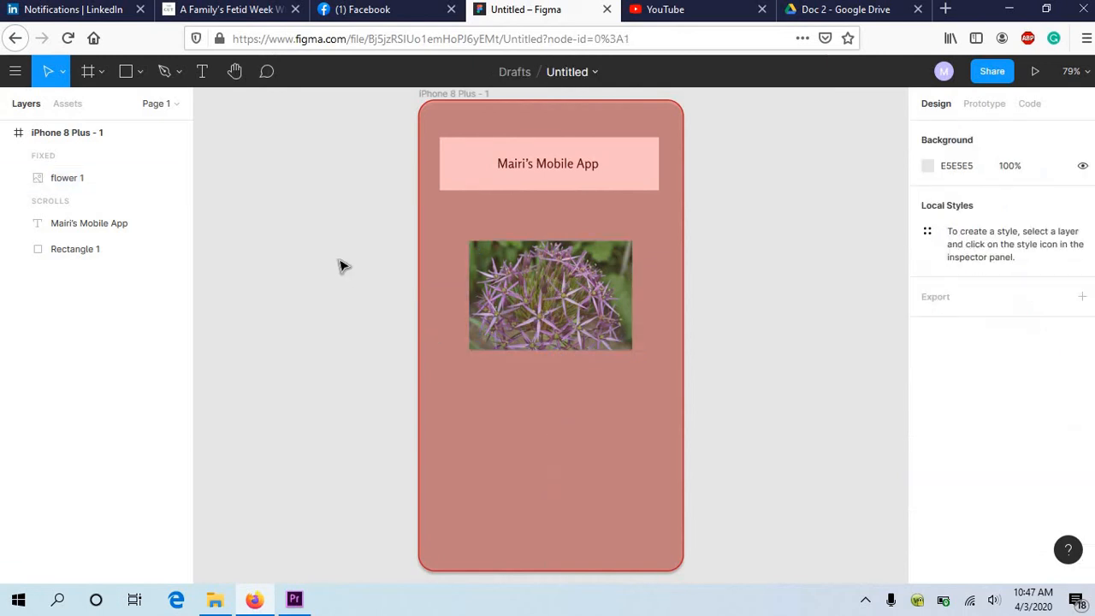
left_click(104, 74)
left_click(103, 74)
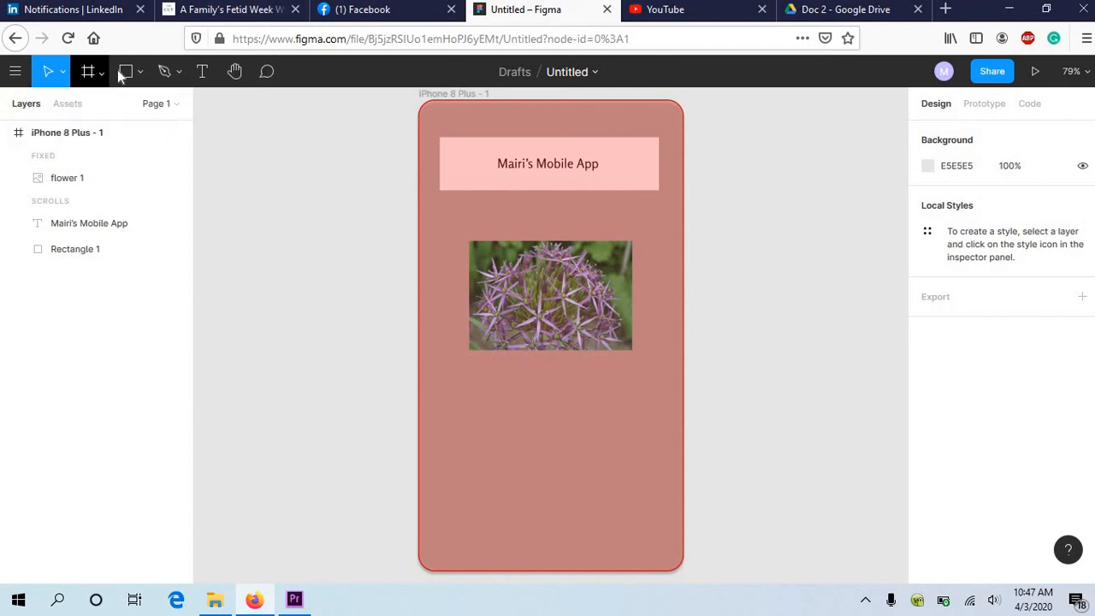
left_click(143, 73)
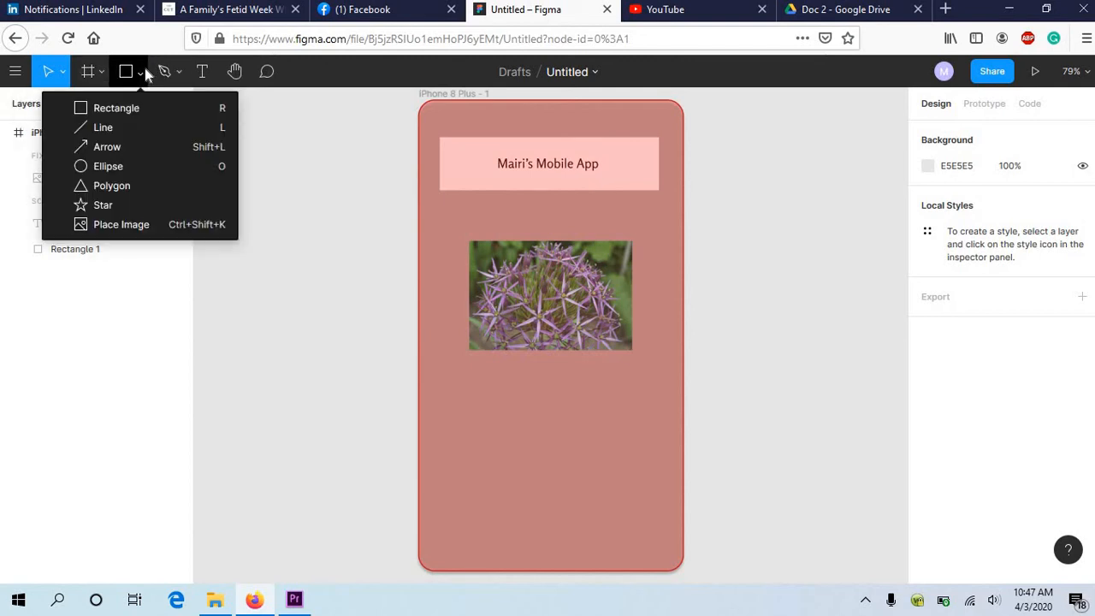
left_click(143, 74)
Step: Draw a freehand Pencil scribble between the title rectangle and the flower image, and a handwritten signature below the image
left_click(181, 76)
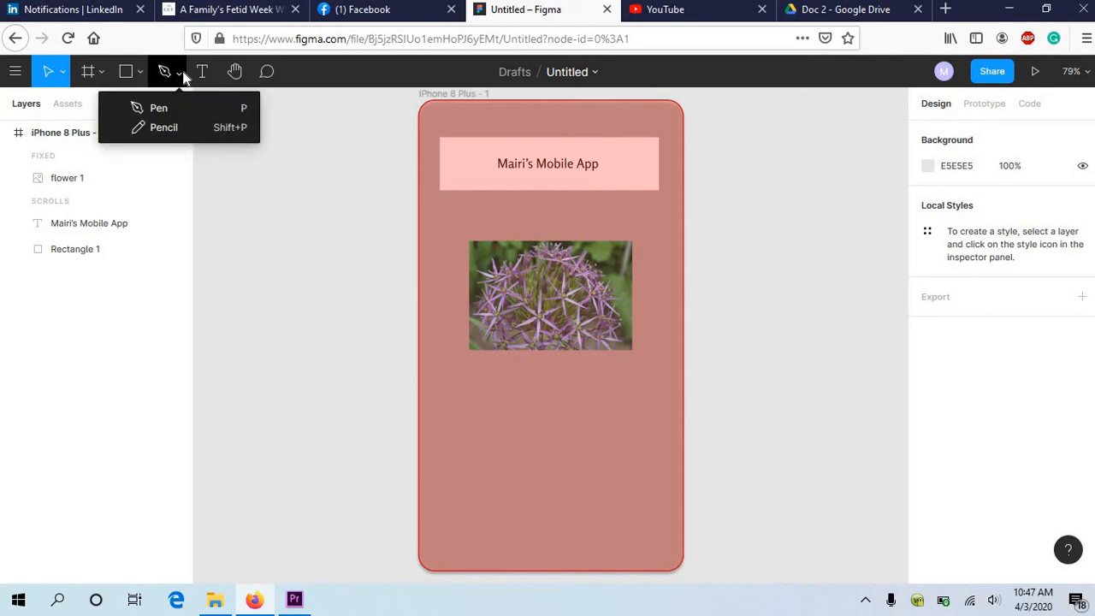
left_click(165, 126)
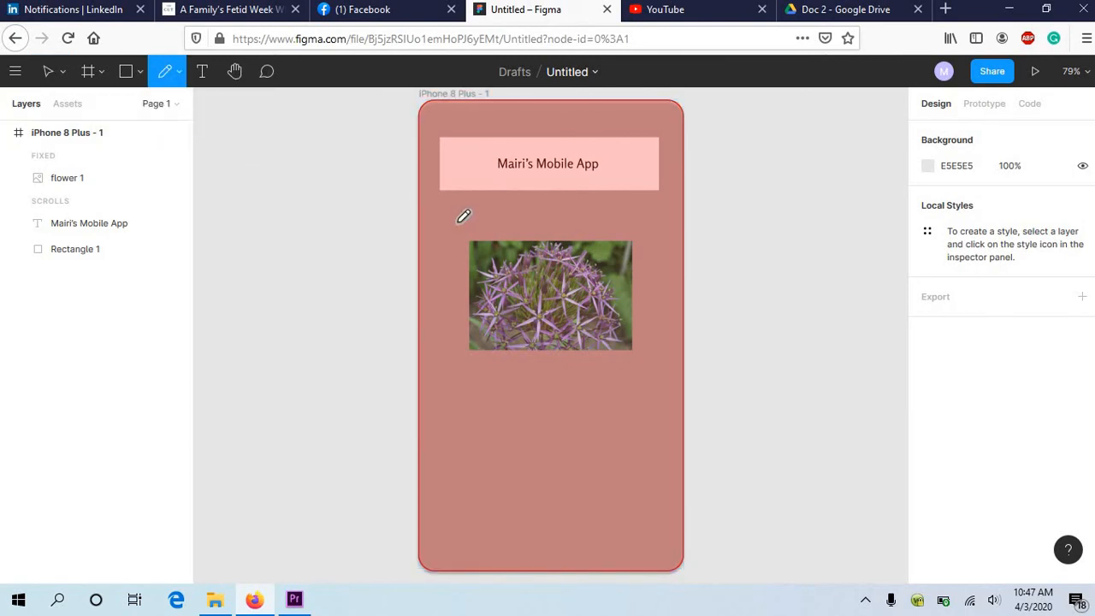
mouse_move(458, 212)
left_mouse_down()
mouse_move(486, 209)
mouse_move(497, 223)
mouse_move(557, 220)
mouse_move(564, 193)
mouse_move(573, 210)
mouse_move(617, 209)
mouse_move(616, 222)
mouse_move(550, 195)
mouse_move(510, 234)
mouse_move(497, 221)
mouse_move(470, 225)
mouse_move(601, 212)
left_mouse_up()
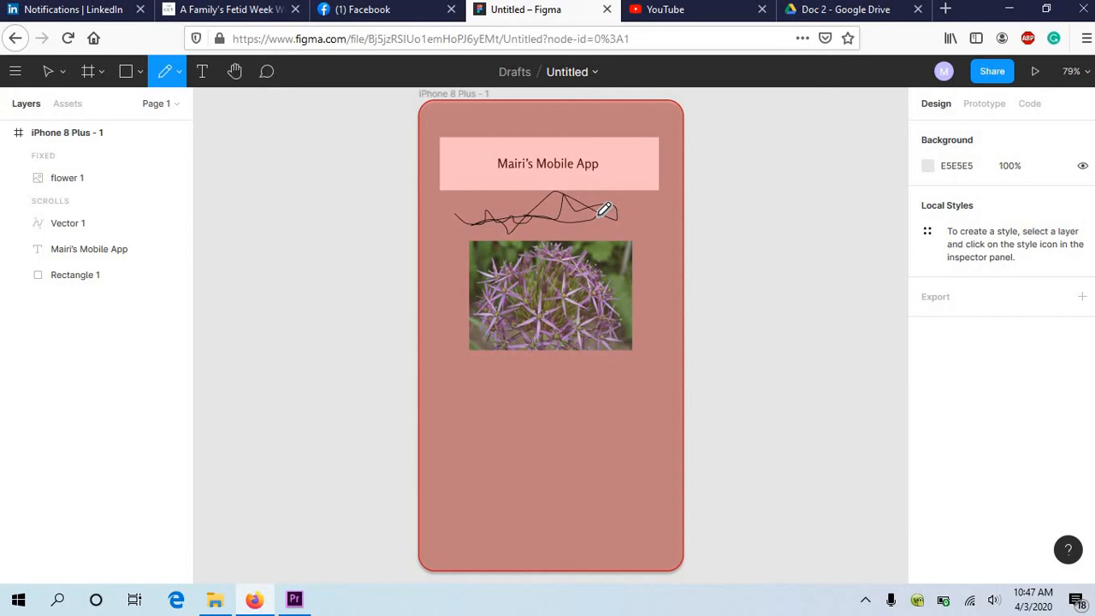
mouse_move(455, 418)
left_mouse_down()
mouse_move(479, 381)
mouse_move(564, 409)
mouse_move(585, 405)
mouse_move(576, 384)
mouse_move(564, 434)
mouse_move(534, 402)
mouse_move(573, 391)
left_mouse_up()
mouse_move(575, 432)
left_mouse_down()
mouse_move(639, 430)
mouse_move(664, 413)
mouse_move(674, 439)
left_mouse_up()
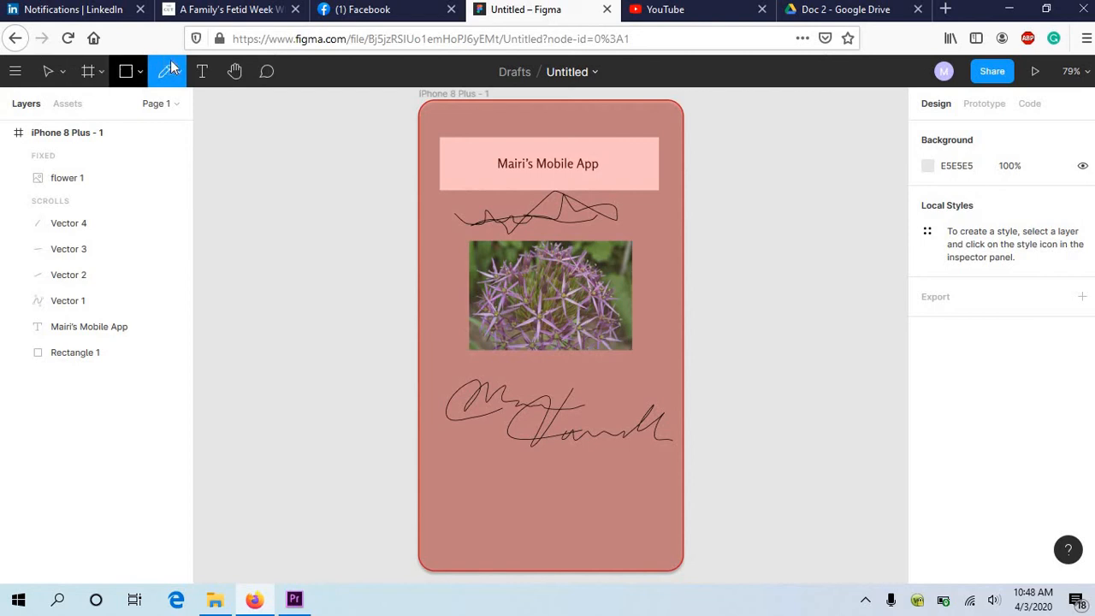
Step: Delete the freehand scribble between the title rectangle and the flower image
left_click(49, 72)
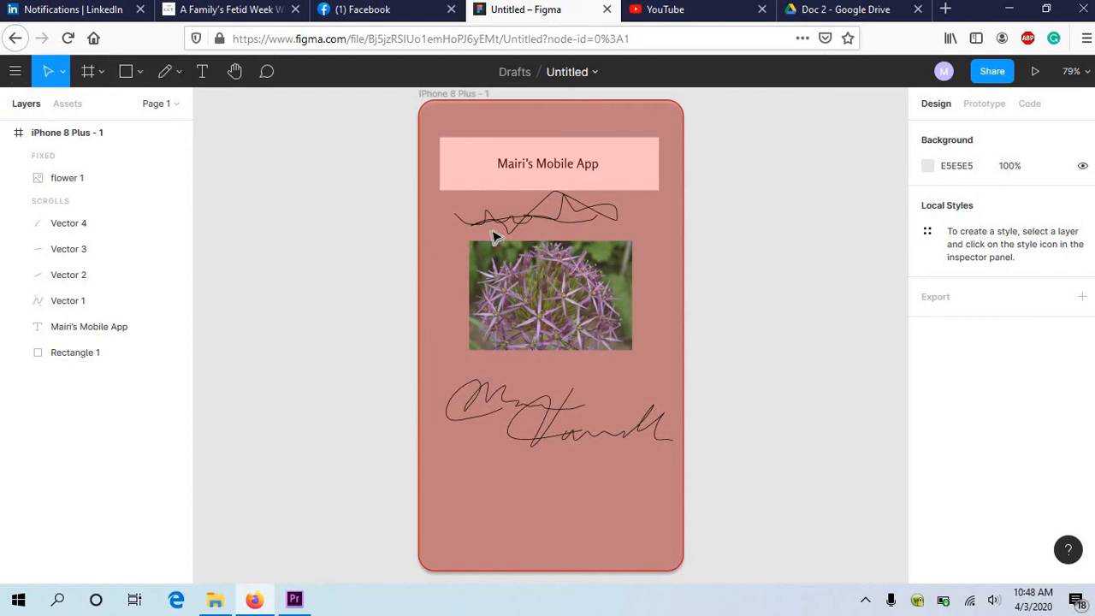
left_click(523, 226)
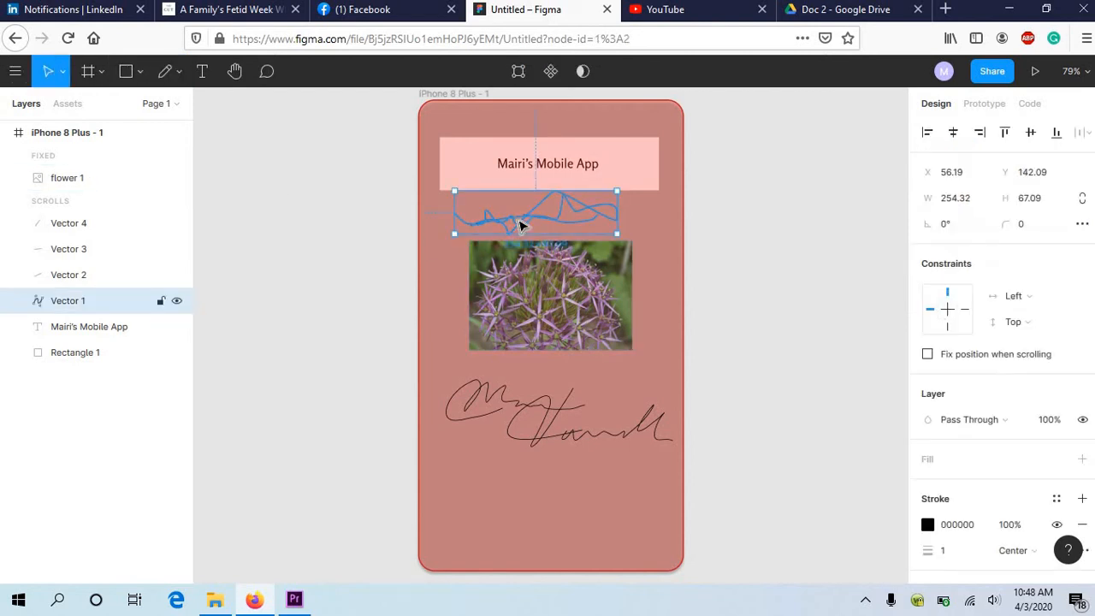
key("Delete")
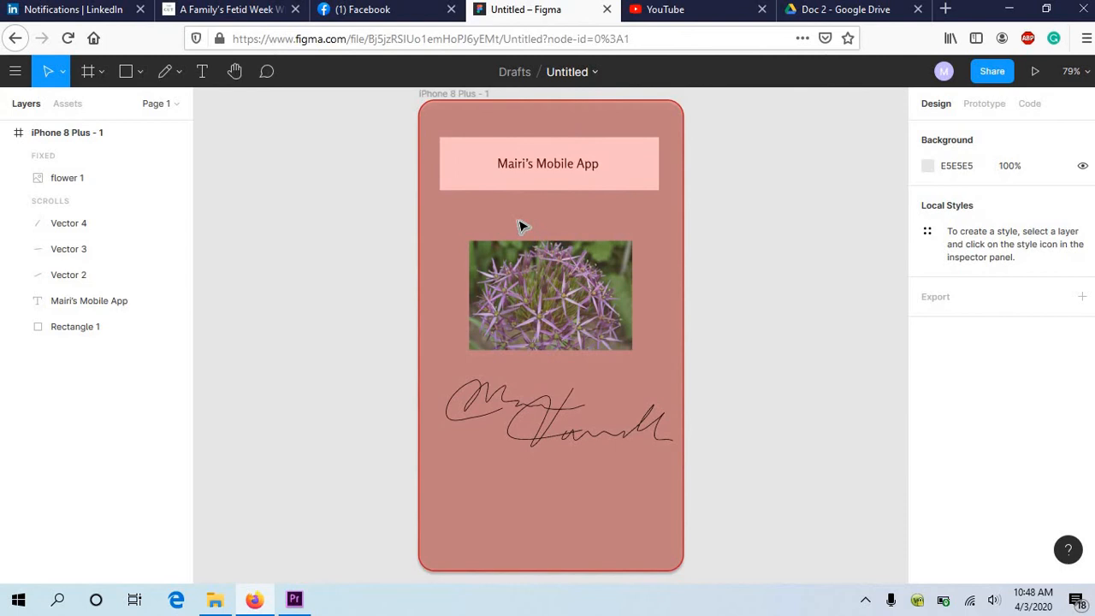
Step: Draw a closed three-point Pen shape about 221 × 101 px below the signature, with one curved side, and finish editing it
left_click(177, 75)
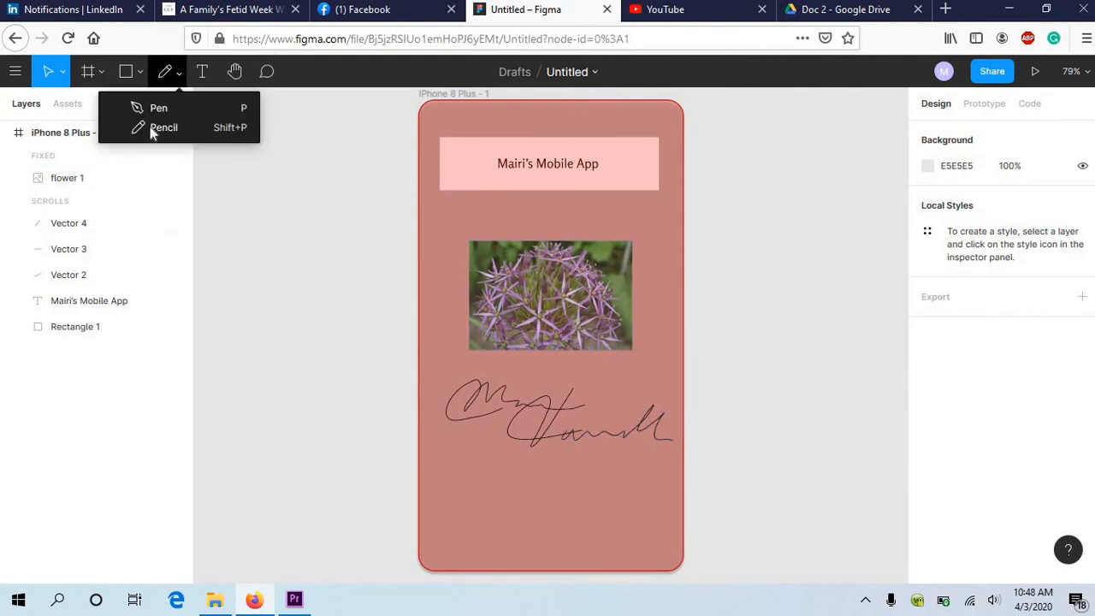
left_click(153, 107)
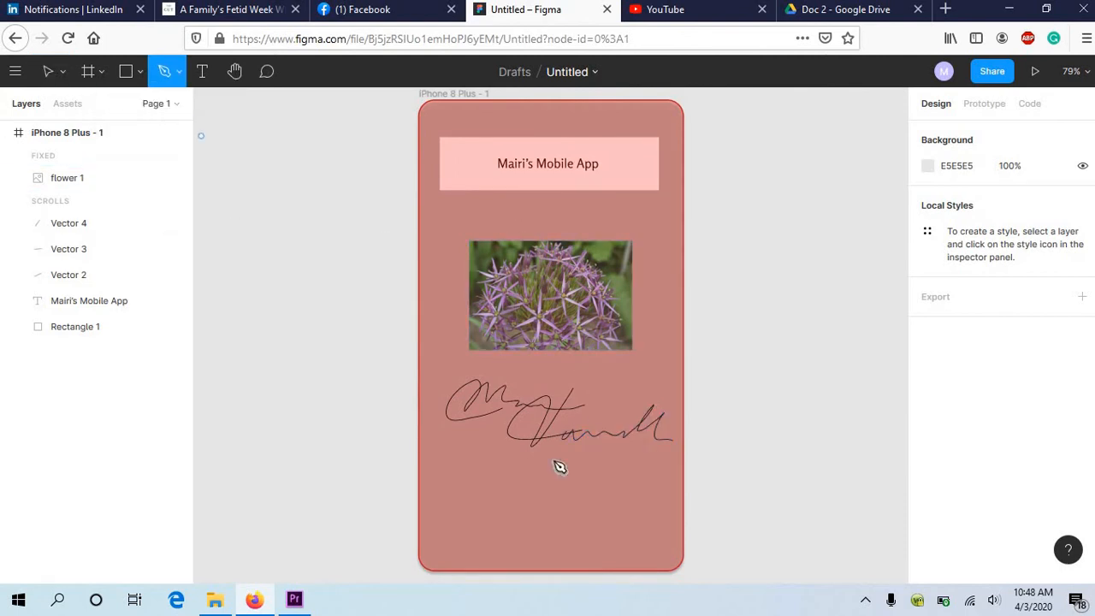
left_click(461, 494)
left_click(515, 497)
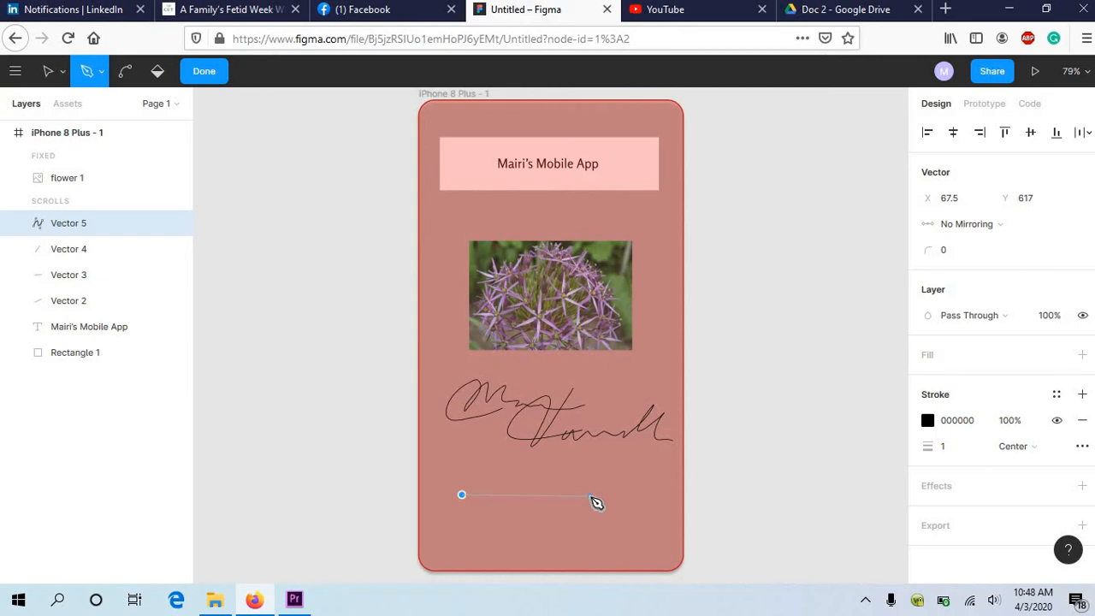
left_click(590, 496)
mouse_move(591, 497)
left_mouse_down()
mouse_move(513, 473)
mouse_move(572, 523)
mouse_move(568, 546)
mouse_move(486, 555)
mouse_move(525, 555)
mouse_move(604, 495)
left_mouse_up()
left_click_drag(509, 561, 535, 537)
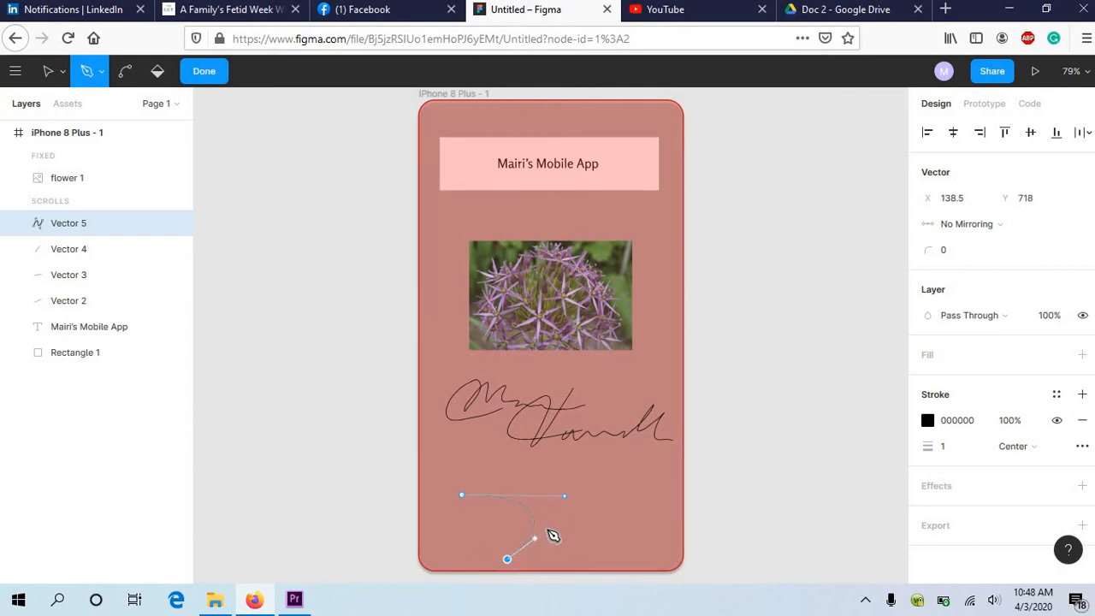
left_click(607, 499)
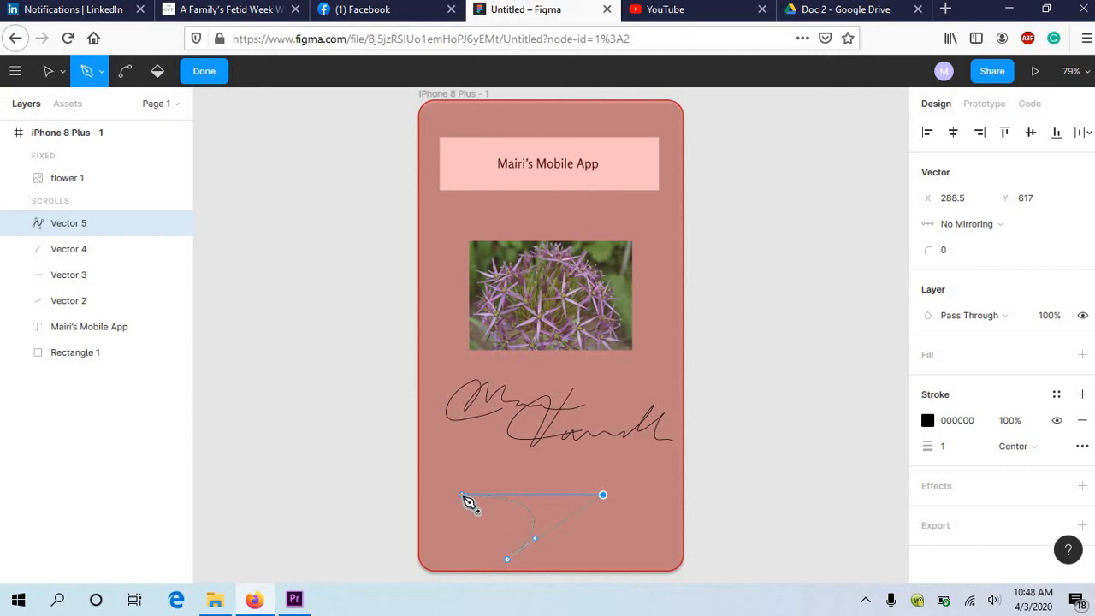
left_click(463, 495)
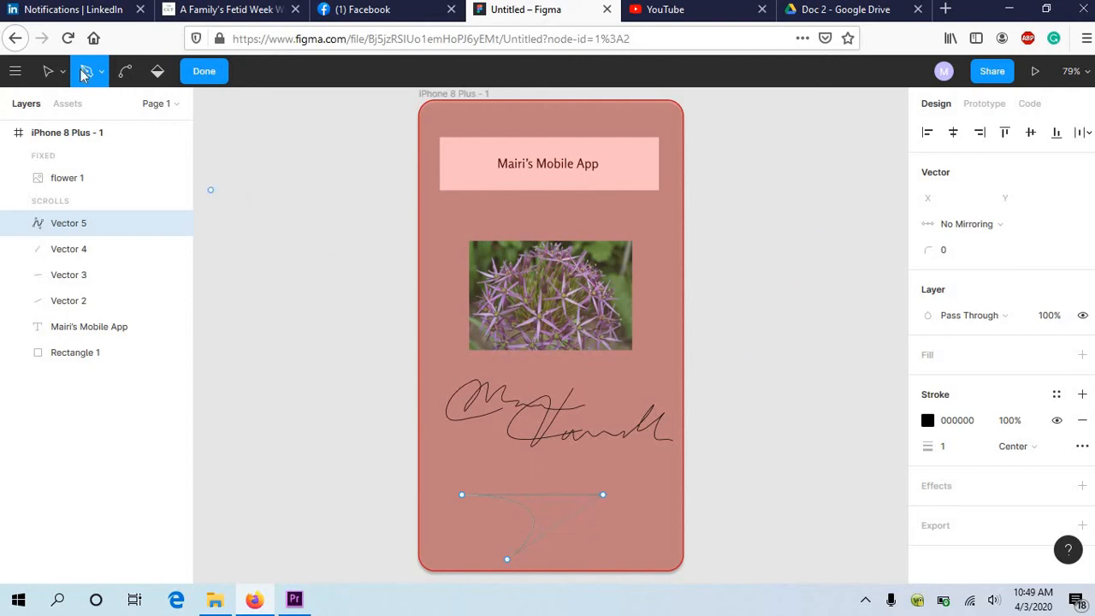
left_click(50, 75)
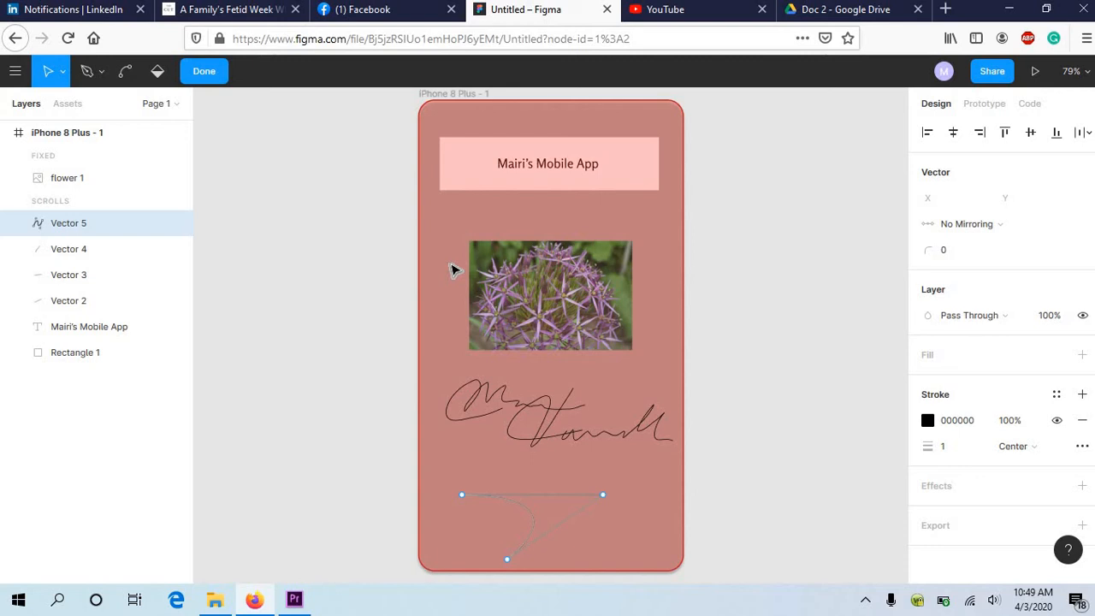
key("Escape")
key("Escape")
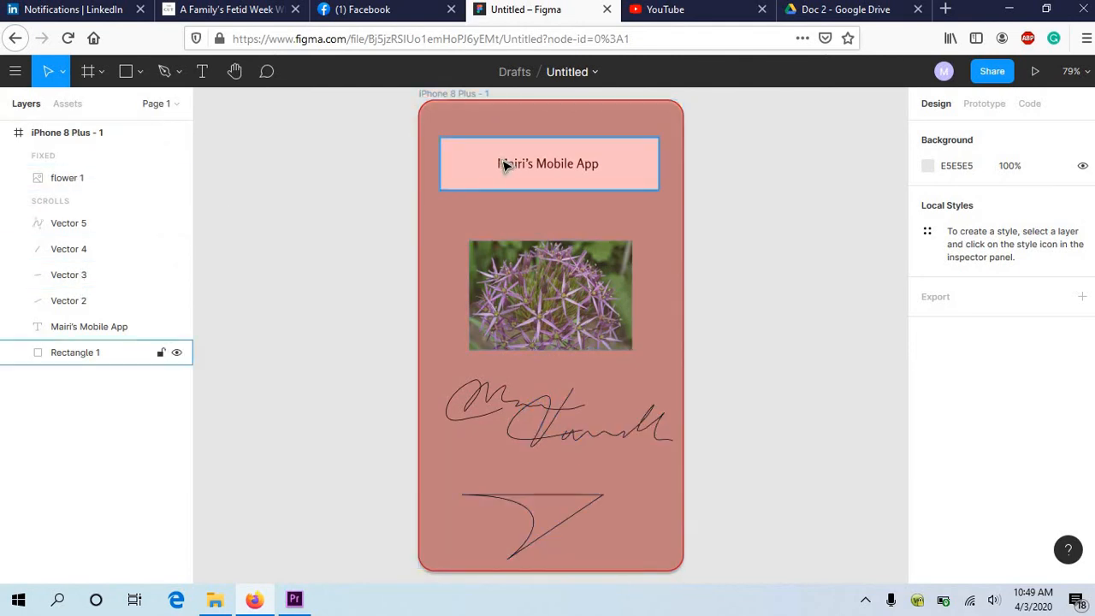
Step: Change the fill color of the iPhone 8 Plus frame to F49090 and deselect the frame
left_click(73, 133)
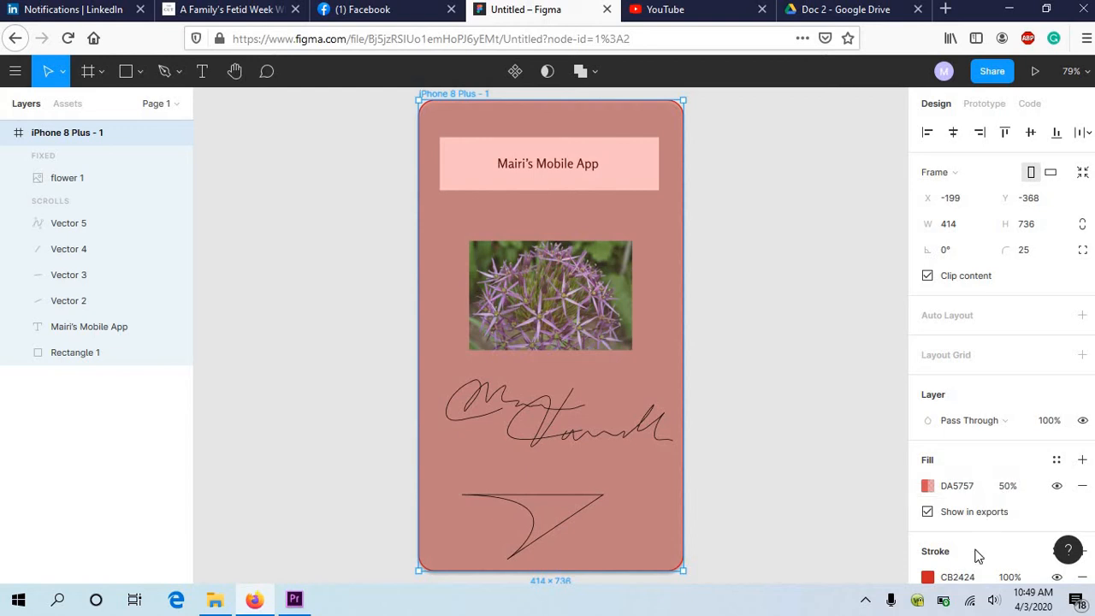
left_click(958, 487)
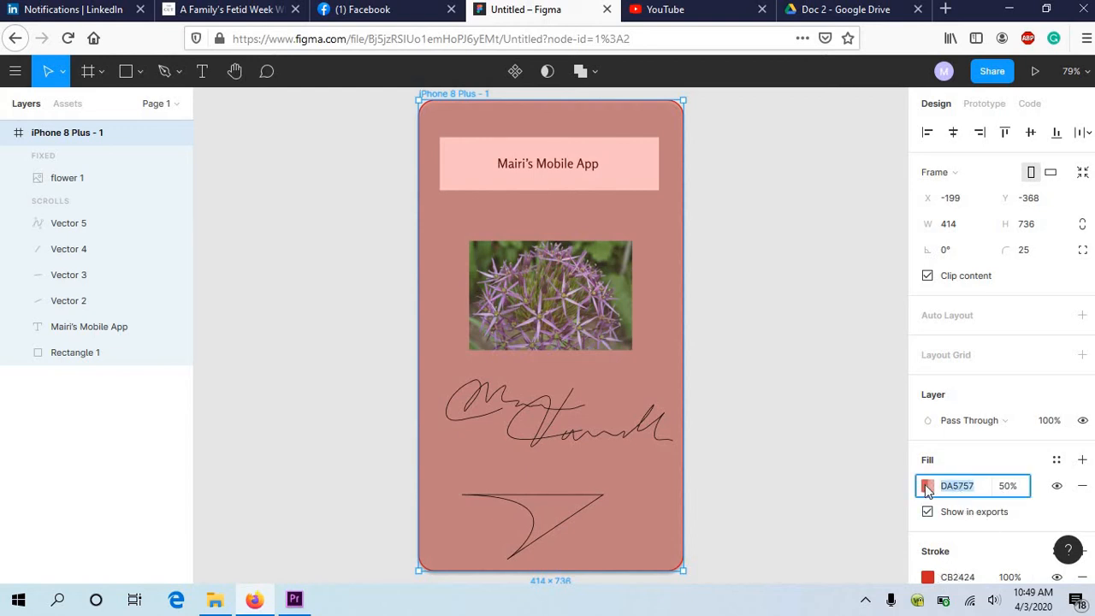
left_click(928, 487)
left_click_drag(830, 204, 795, 188)
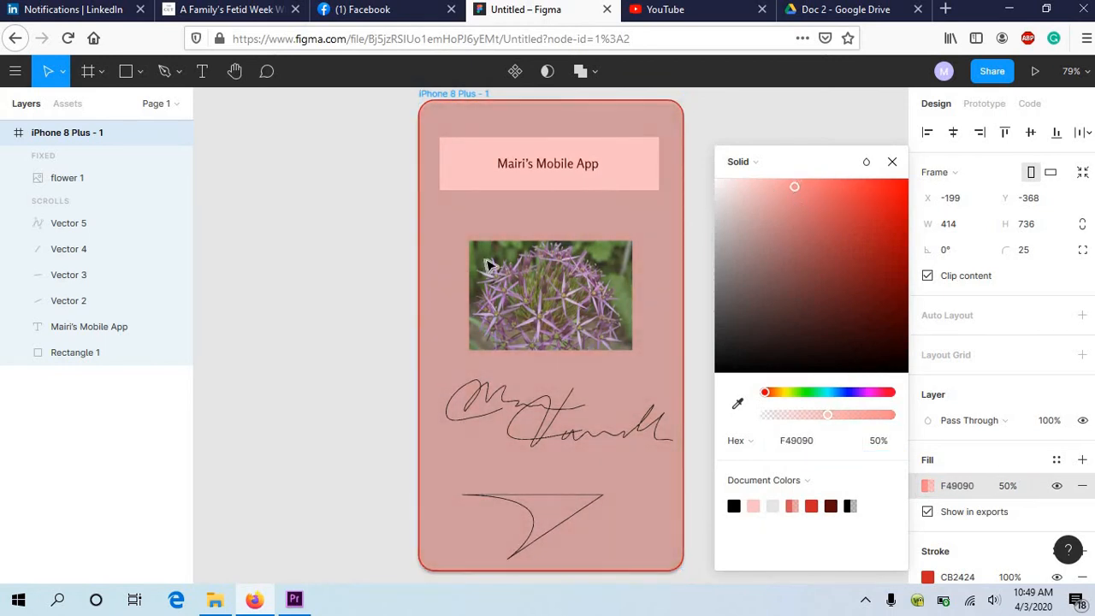
left_click(38, 425)
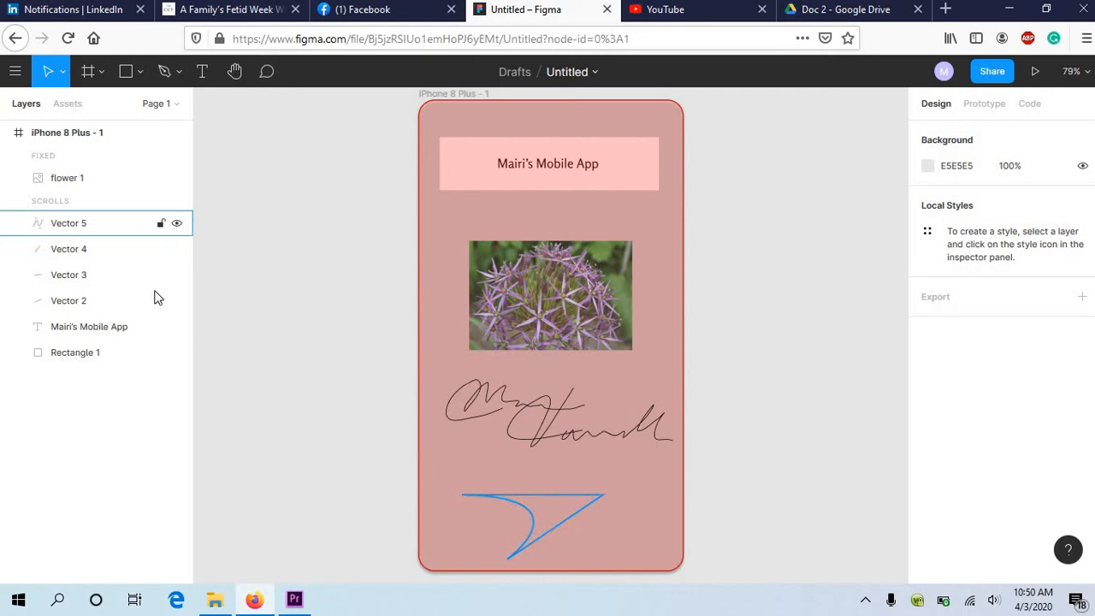
Step: Reshape the Pen shape below the signature with the Bend Tool so that all three sides curve
left_click(104, 223)
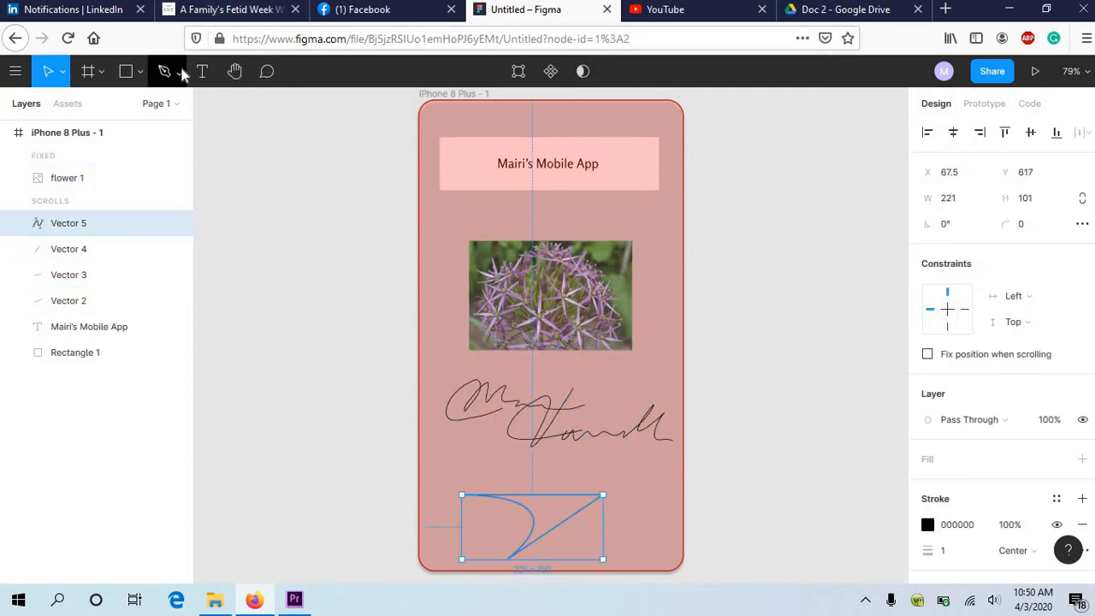
double_click(535, 524)
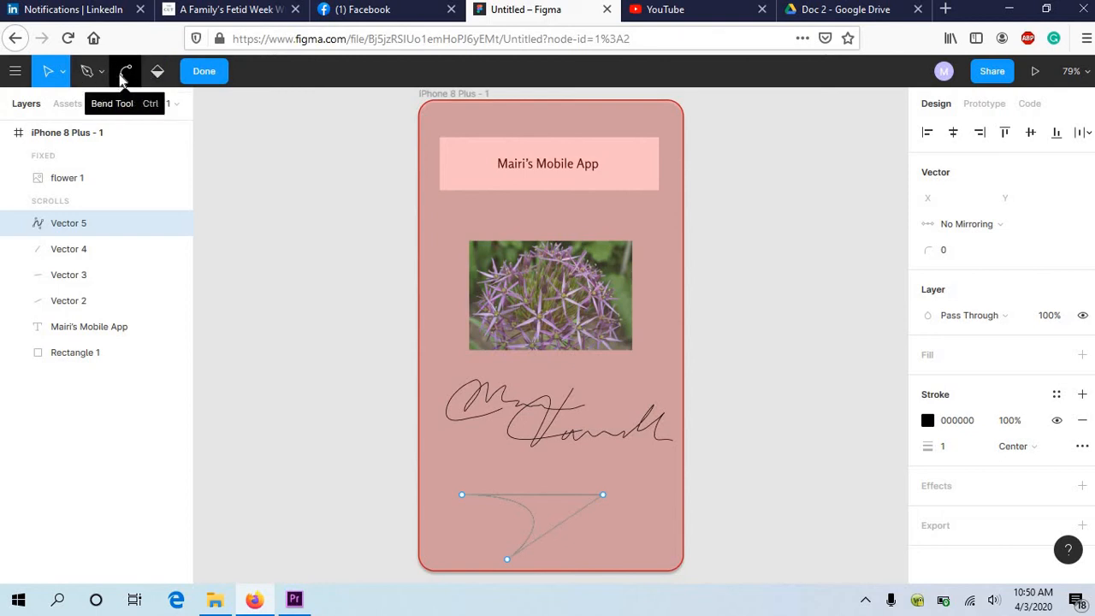
left_click(124, 73)
left_click_drag(539, 518, 494, 536)
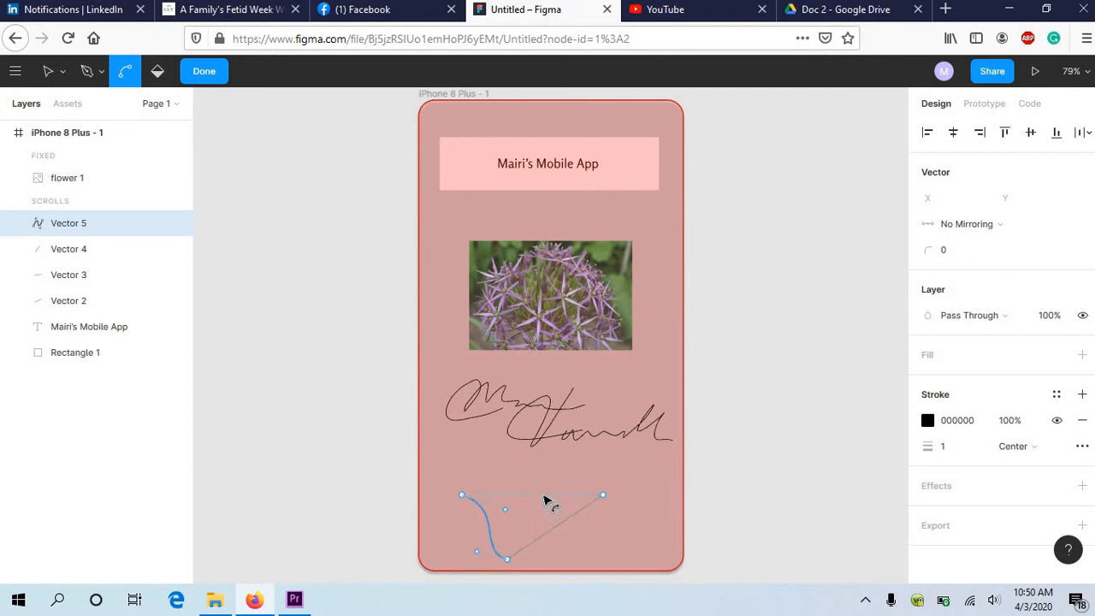
left_click_drag(548, 502, 608, 536)
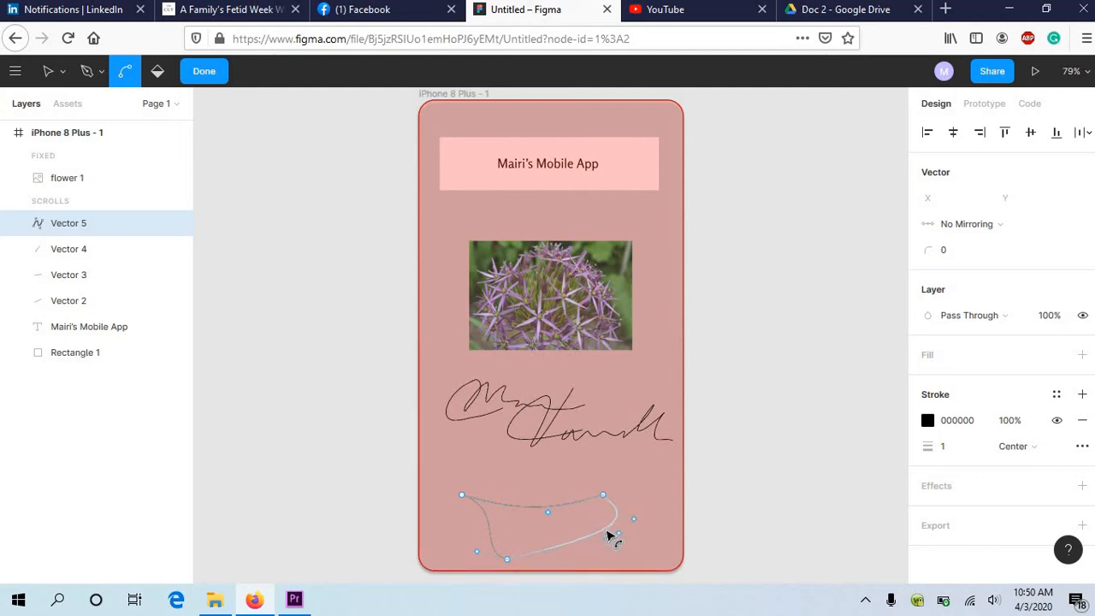
Step: Fill the bent shape with the Paint Bucket, set its fill to document color FCC3C3, and finish editing the vector
left_click(159, 76)
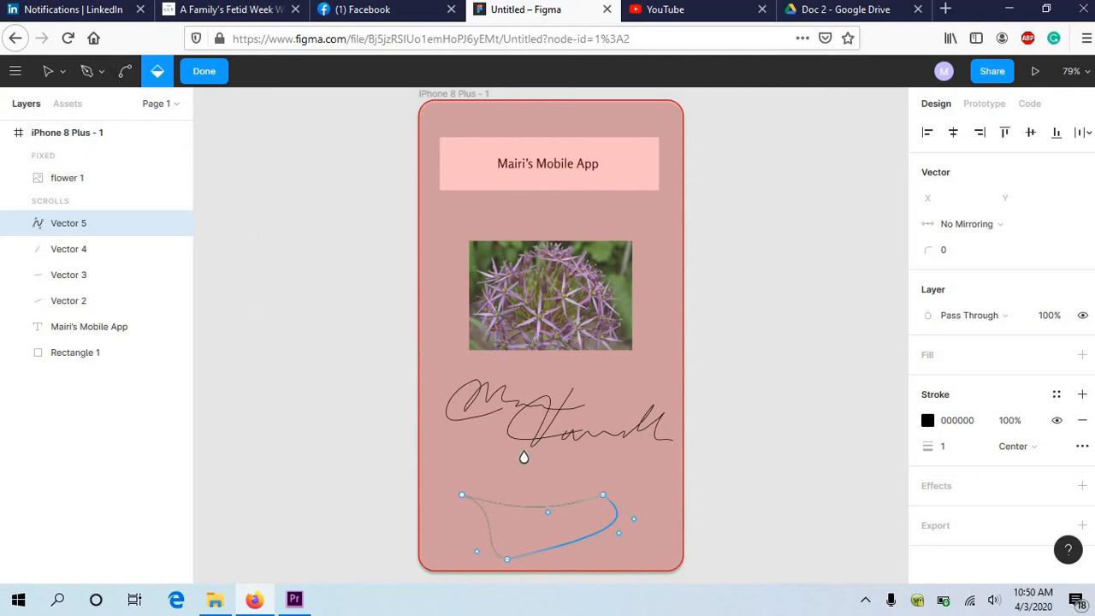
left_click(562, 522)
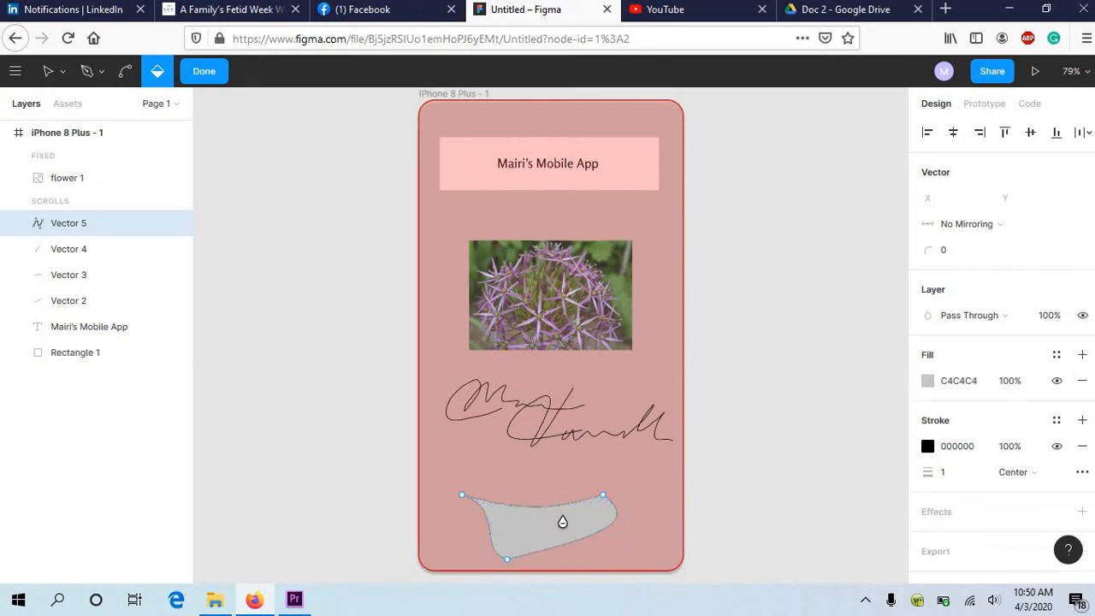
left_click(948, 386)
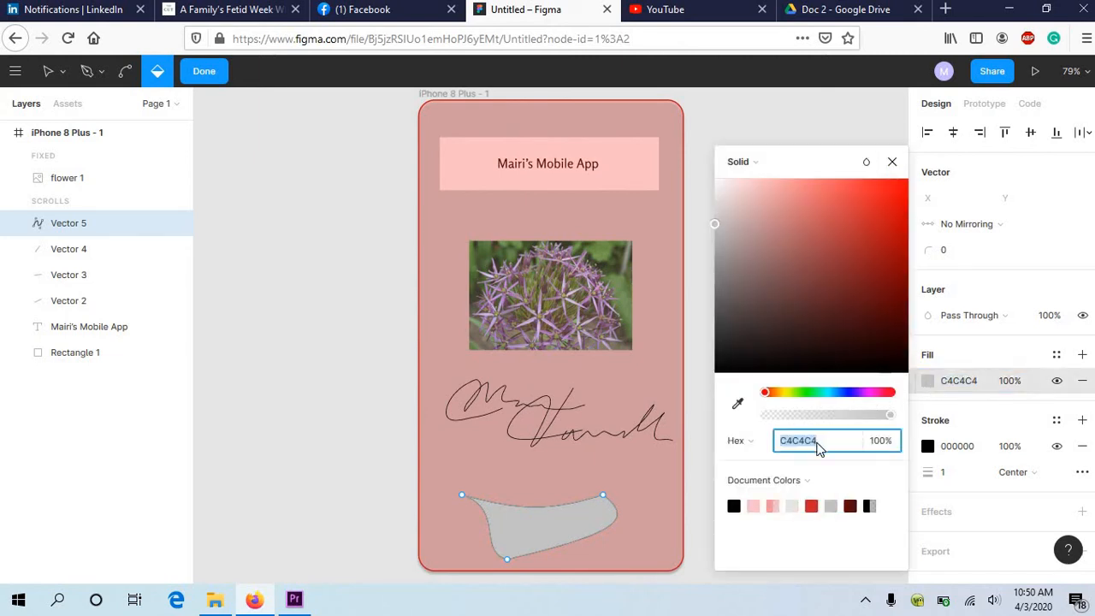
left_click(756, 506)
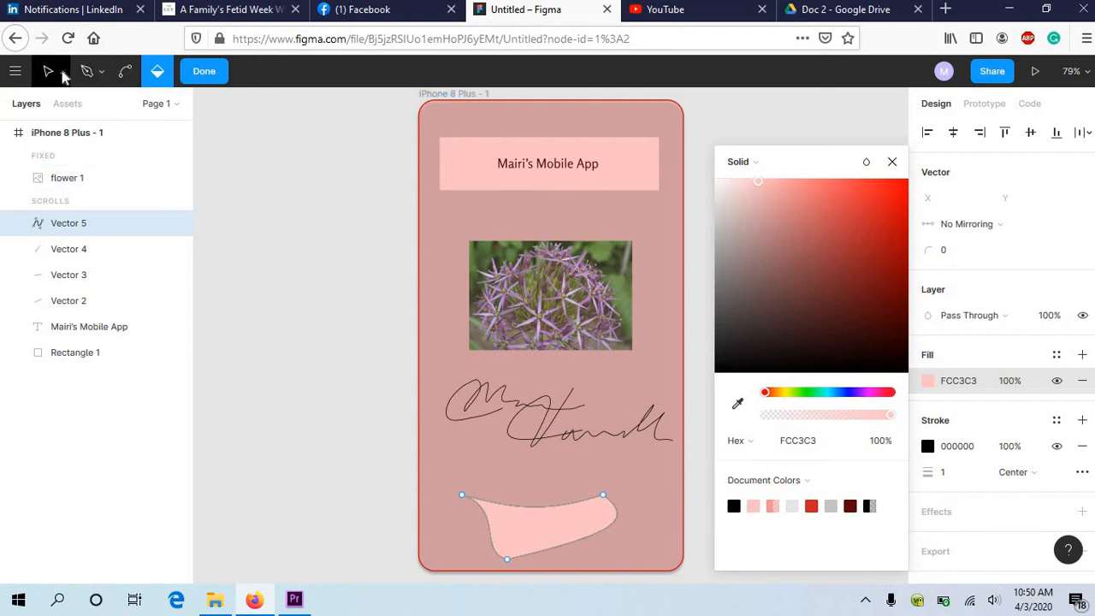
left_click(203, 72)
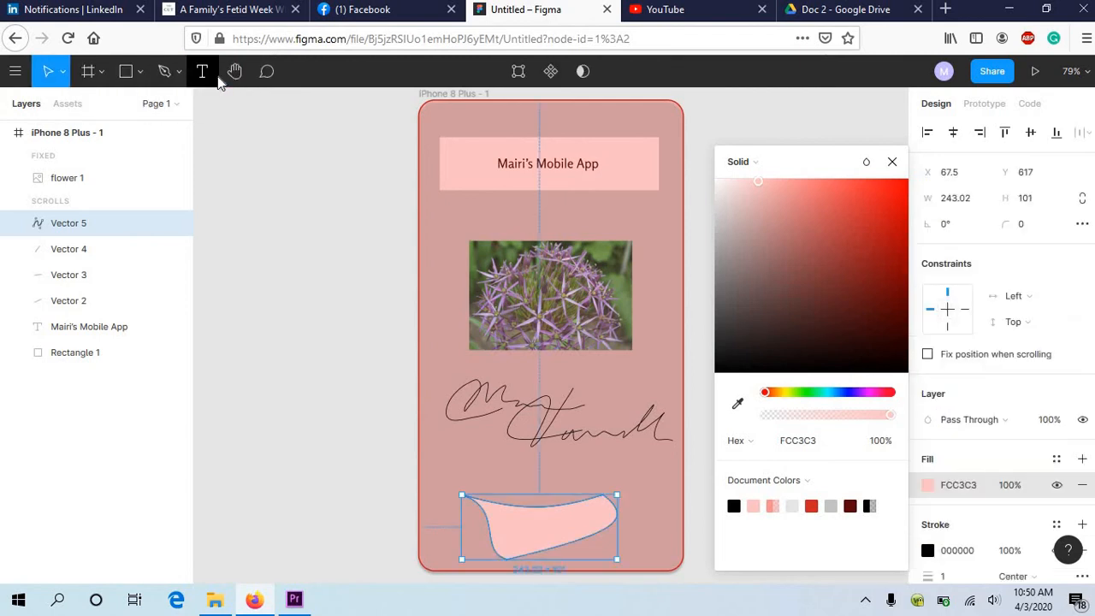
left_click(336, 170)
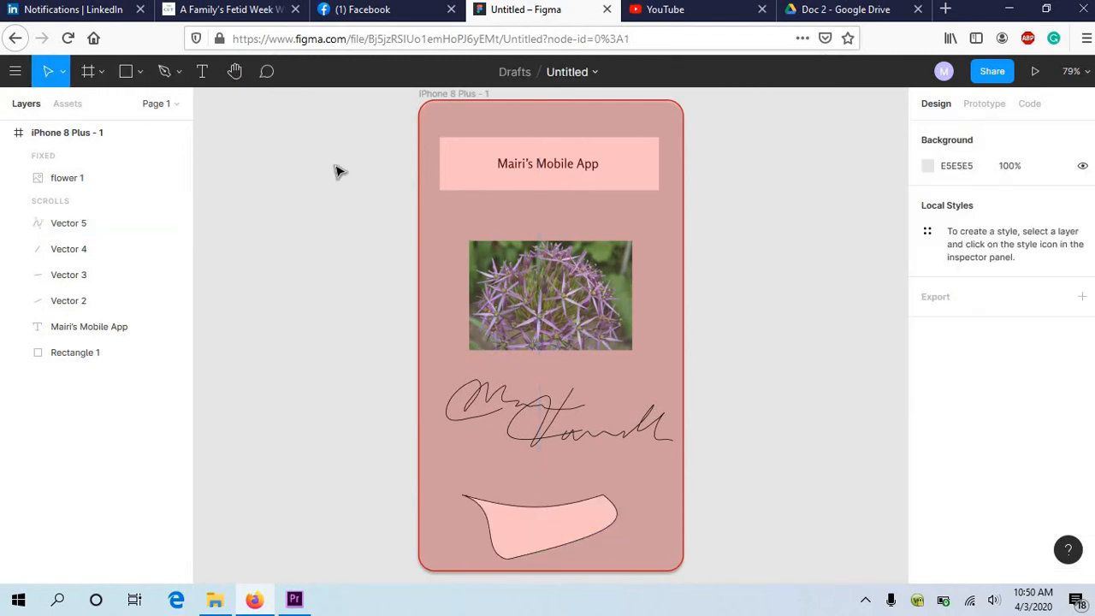
left_click(236, 74)
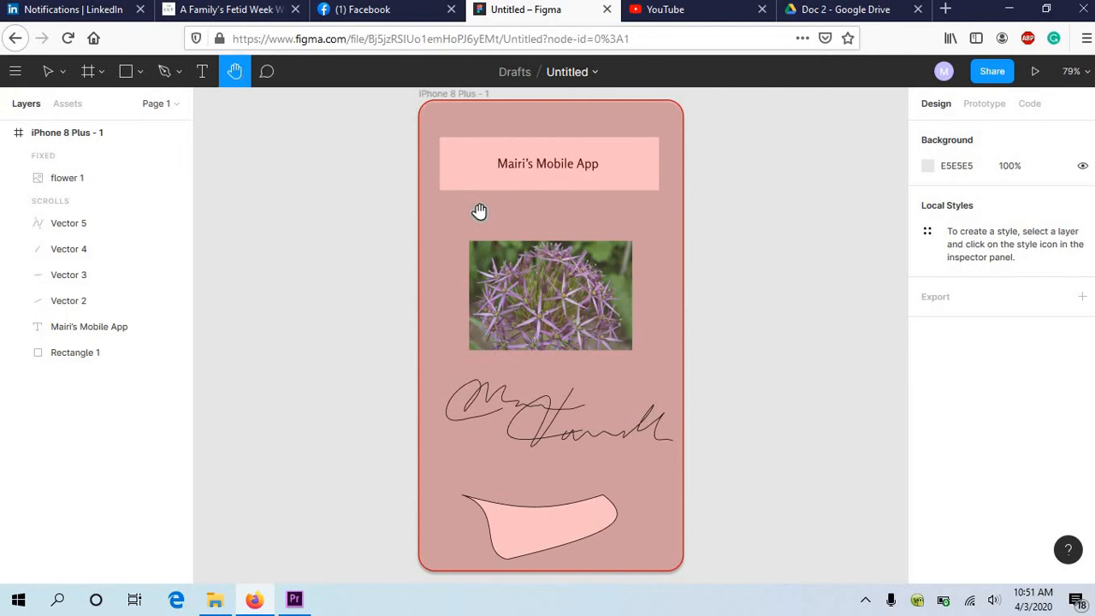
mouse_move(495, 211)
left_mouse_down()
mouse_move(391, 223)
mouse_move(533, 203)
mouse_move(296, 211)
mouse_move(305, 200)
mouse_move(313, 217)
mouse_move(365, 226)
mouse_move(464, 211)
mouse_move(497, 220)
mouse_move(490, 214)
left_mouse_up()
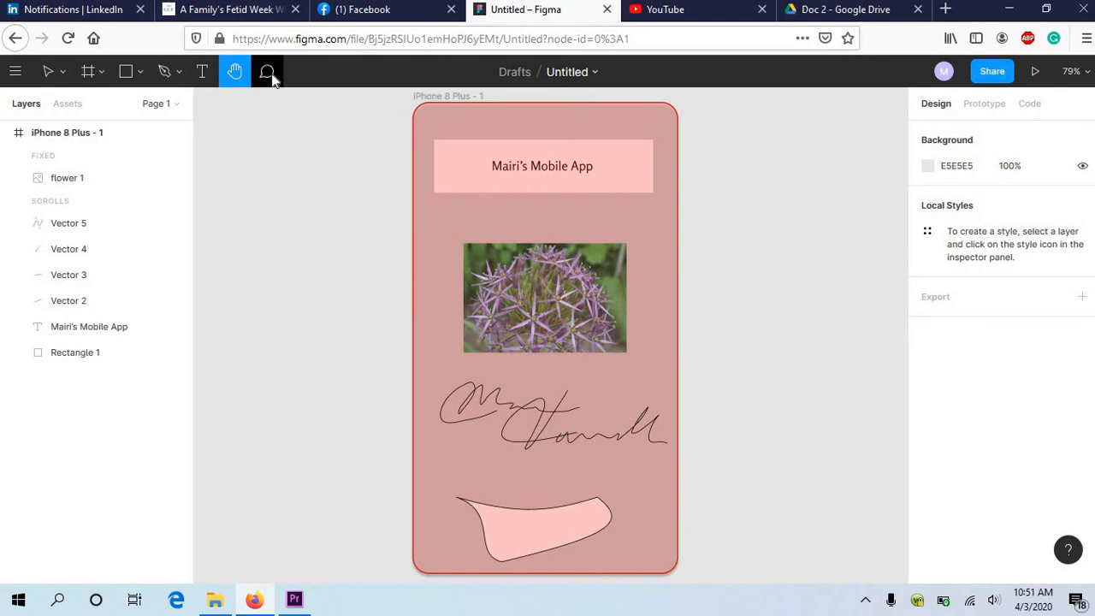
Step: Place a comment on the flower image reading "Clicking this takes you to screen" and post it
left_click(268, 73)
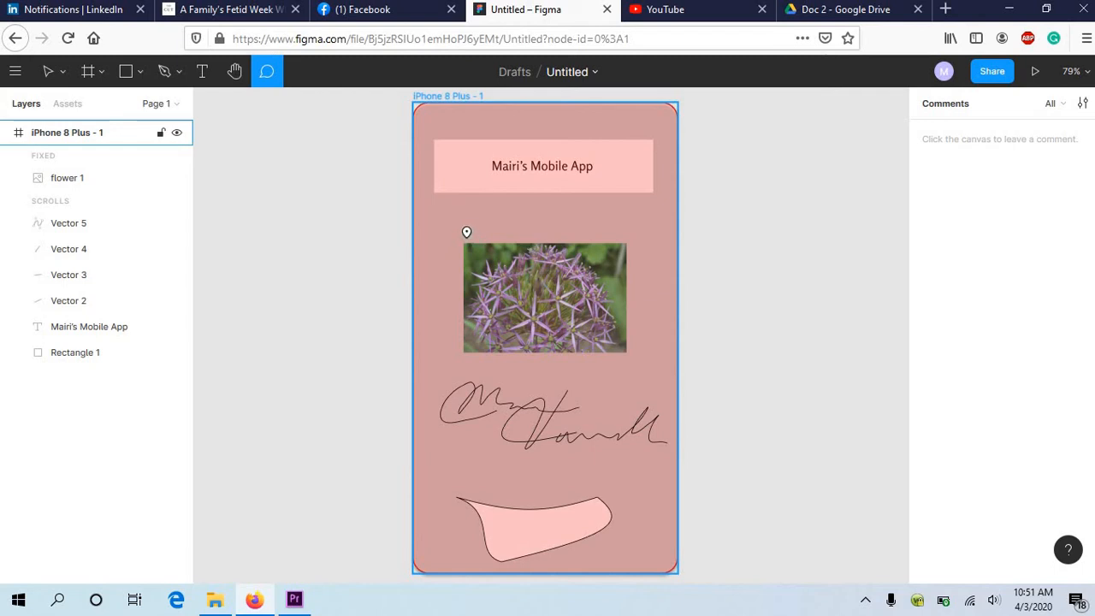
left_click(494, 279)
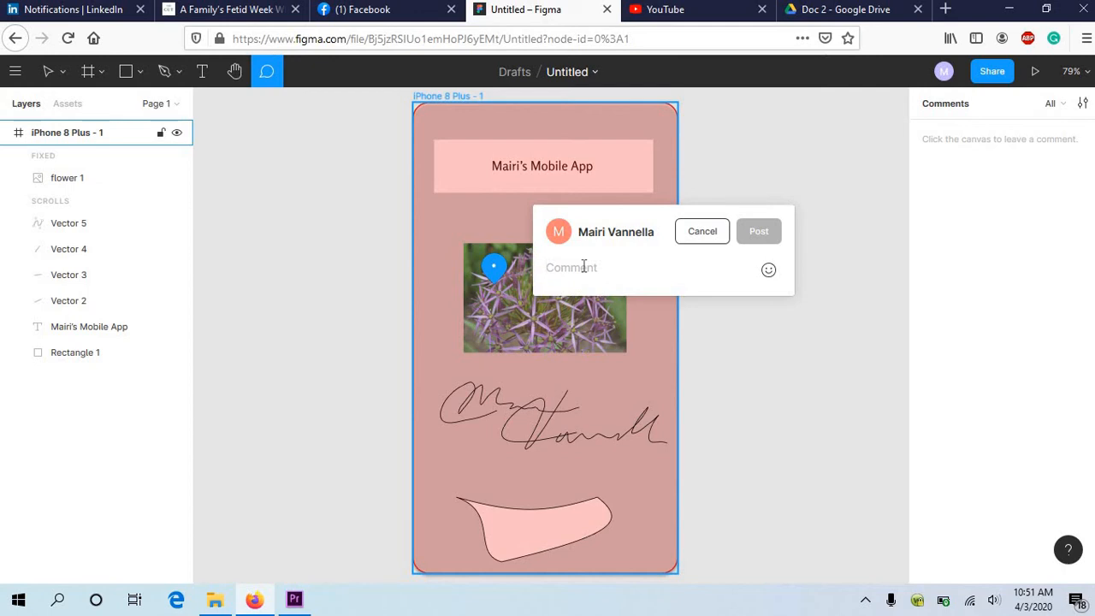
type("Clicking ")
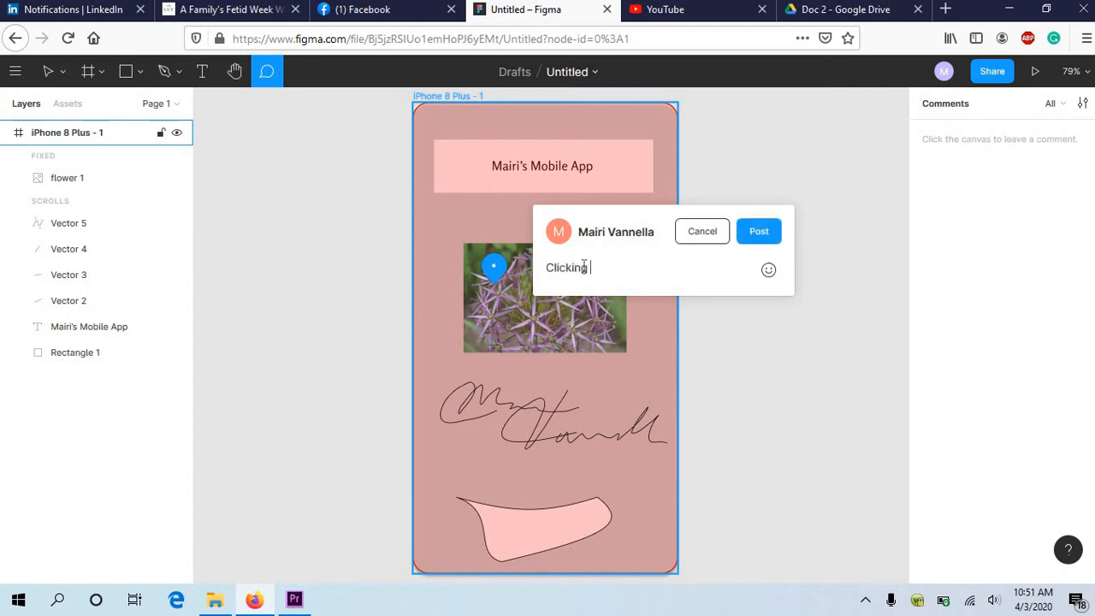
type("this takes you to scr")
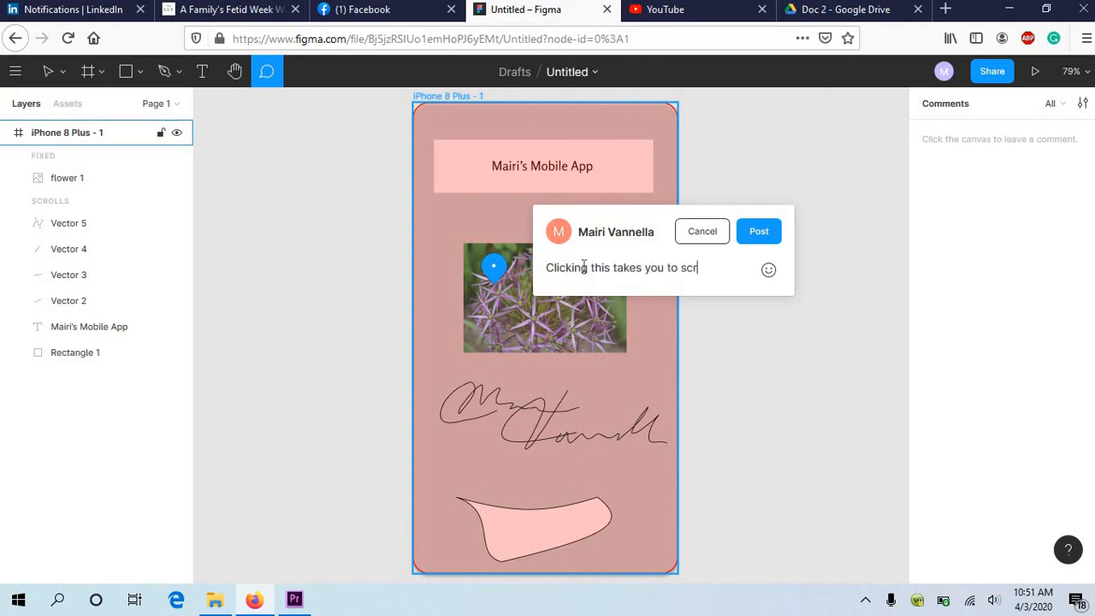
type("een 2.")
left_click(767, 233)
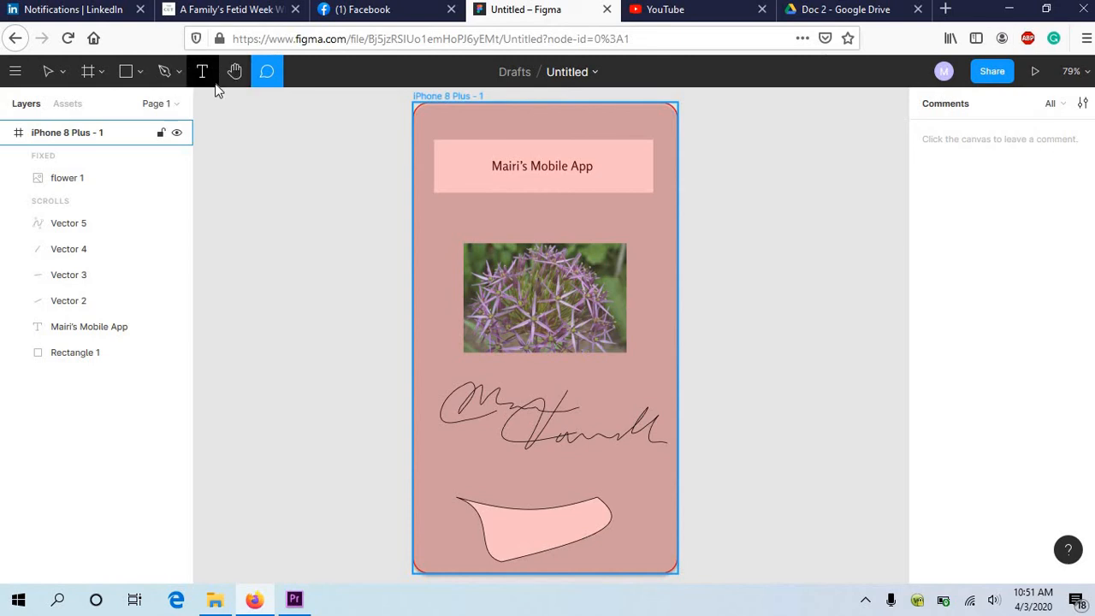
left_click(167, 72)
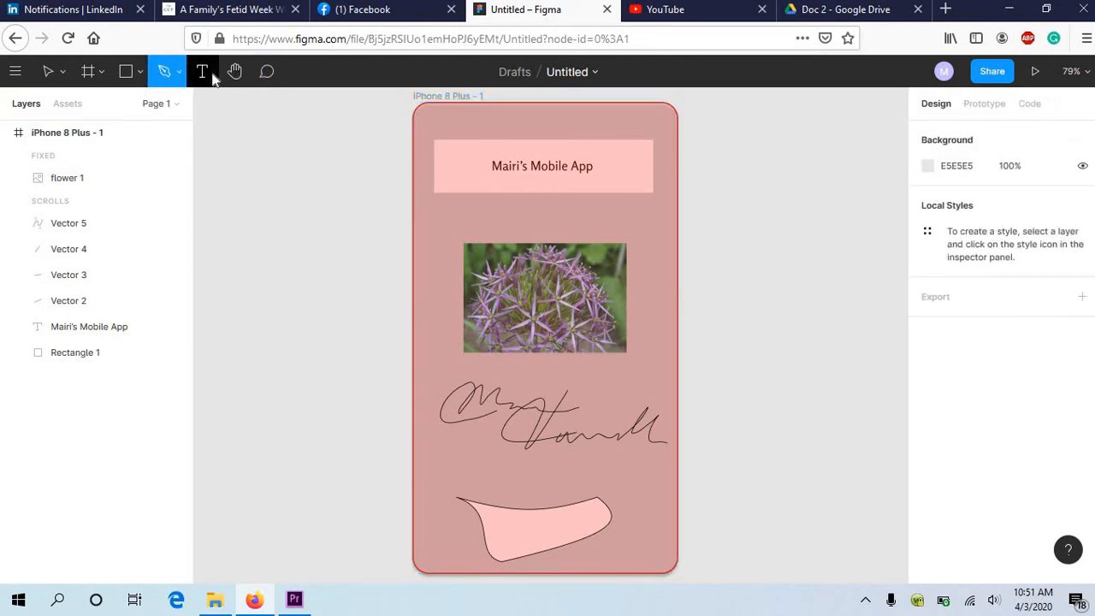
left_click(213, 75)
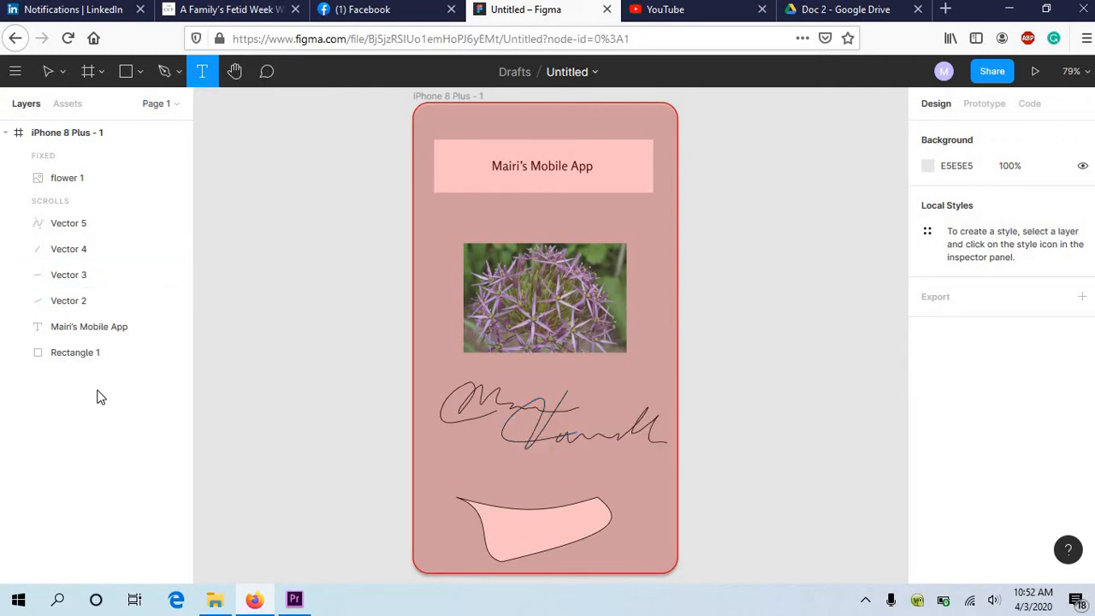
Step: Add a second iPhone 8 Plus frame beside the first and draw a star about 210 × 207 px in its upper half
left_click(90, 74)
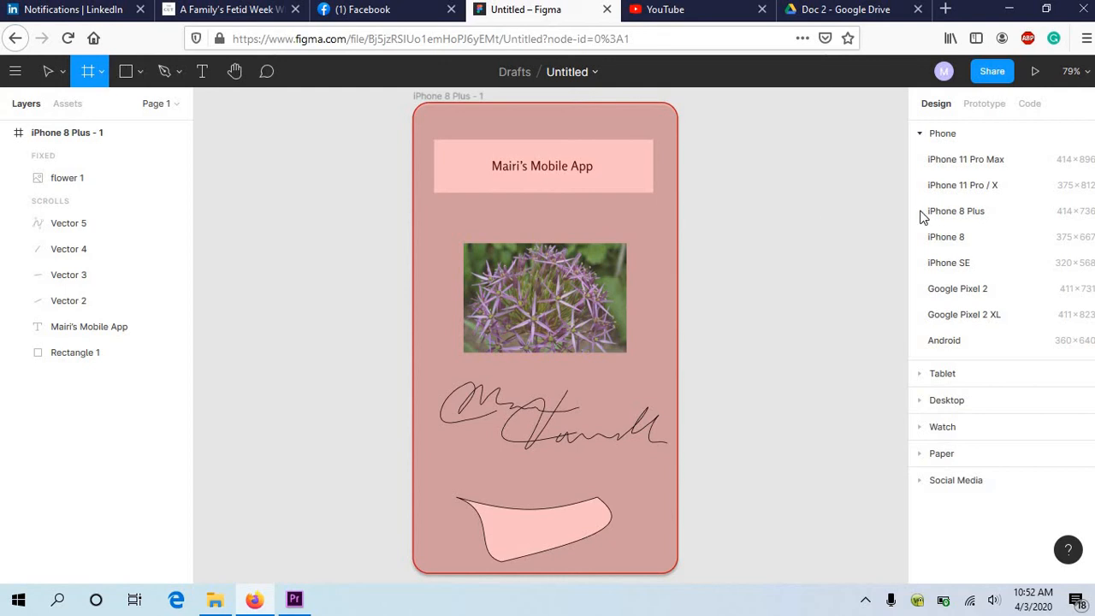
left_click(979, 212)
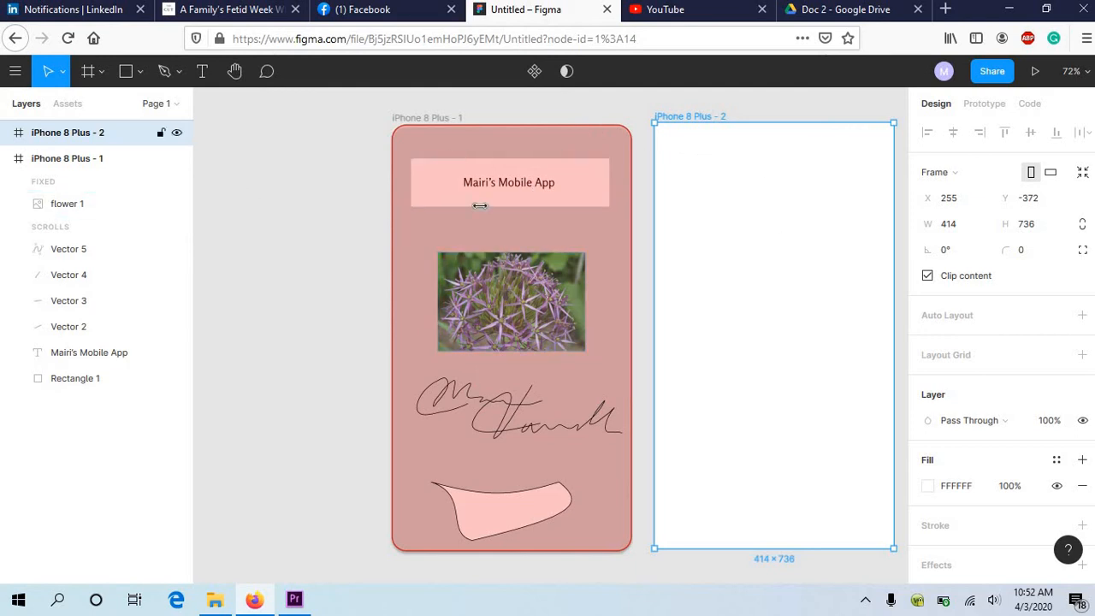
left_click(141, 75)
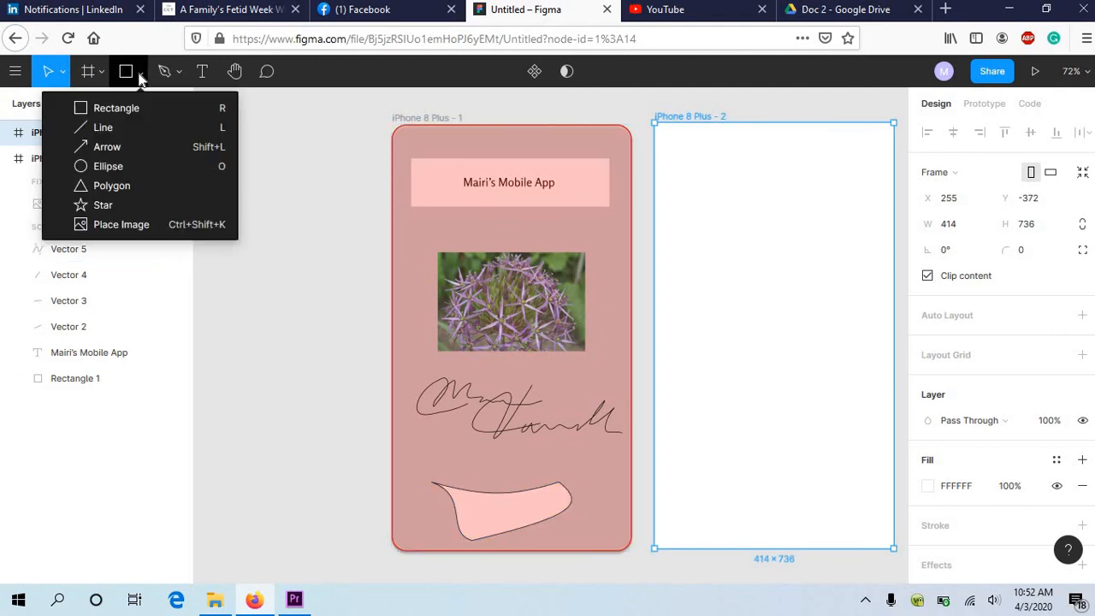
left_click(99, 207)
left_click_drag(716, 211, 838, 333)
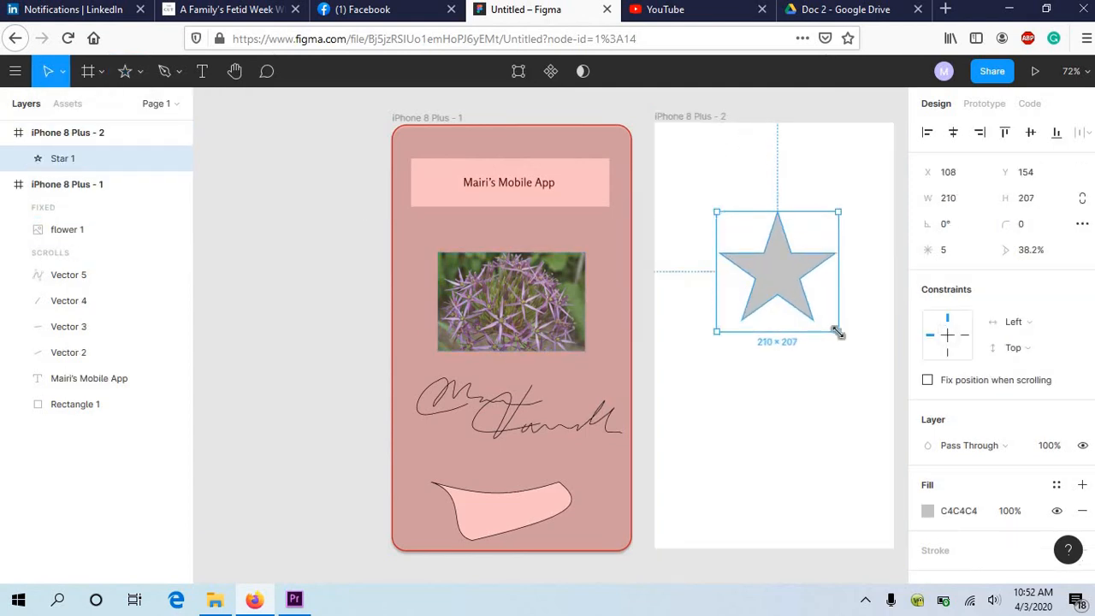
Step: Switch to prototyping and connect the star to the iPhone 8 Plus - 1 frame
left_click(788, 393)
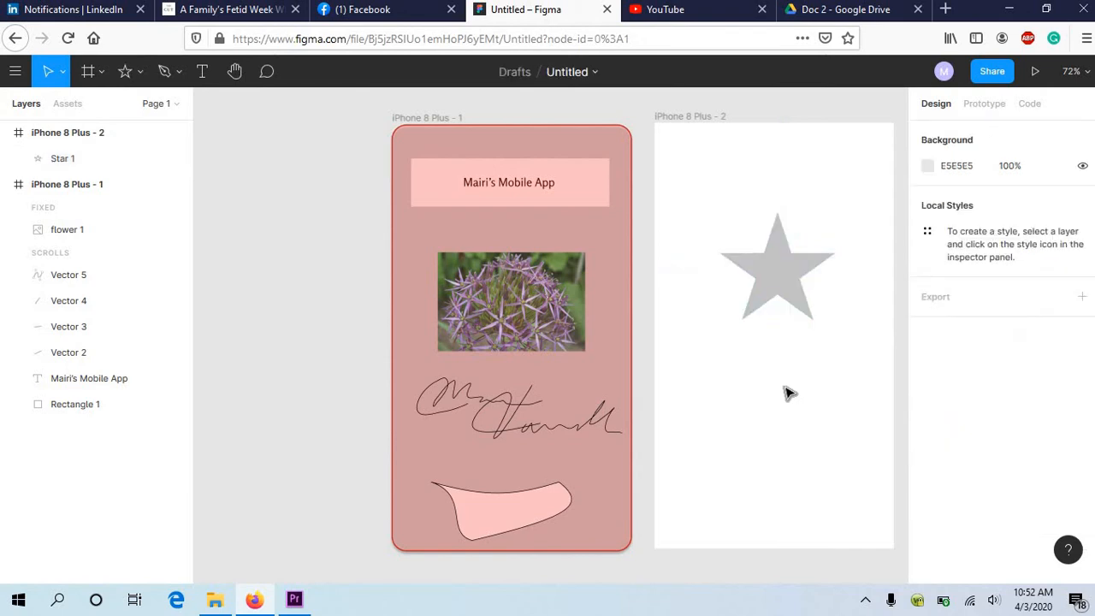
left_click(985, 106)
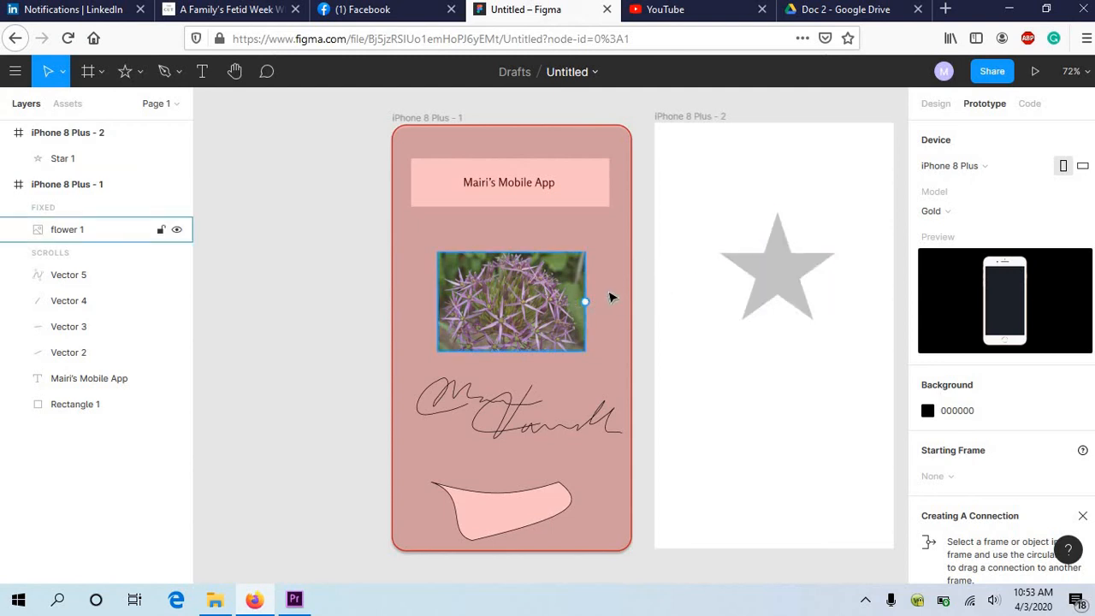
left_click(828, 277)
left_click(780, 272)
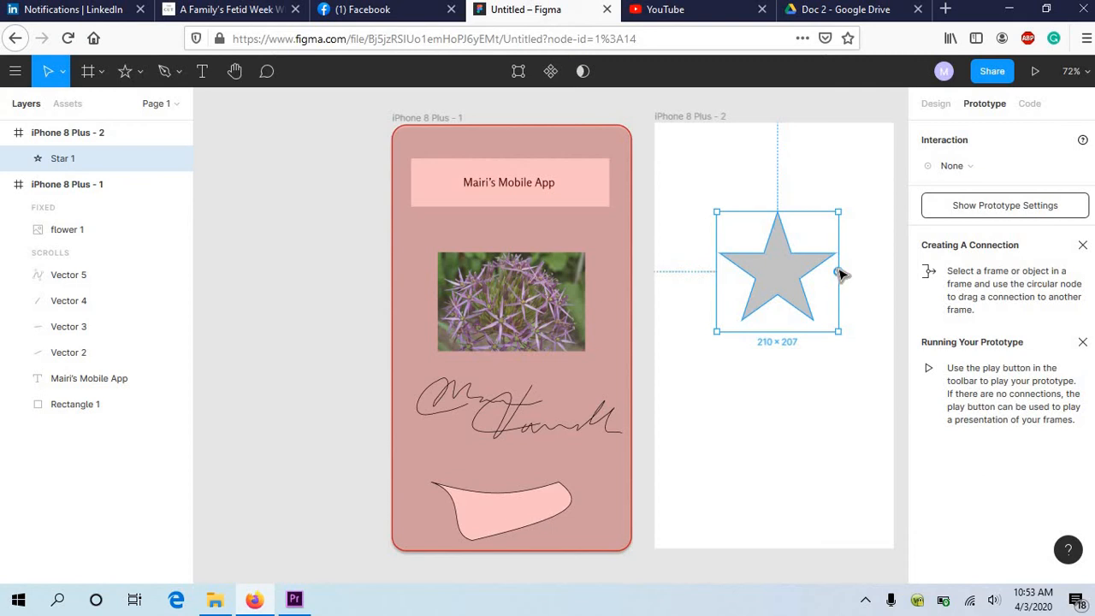
left_click_drag(838, 272, 613, 371)
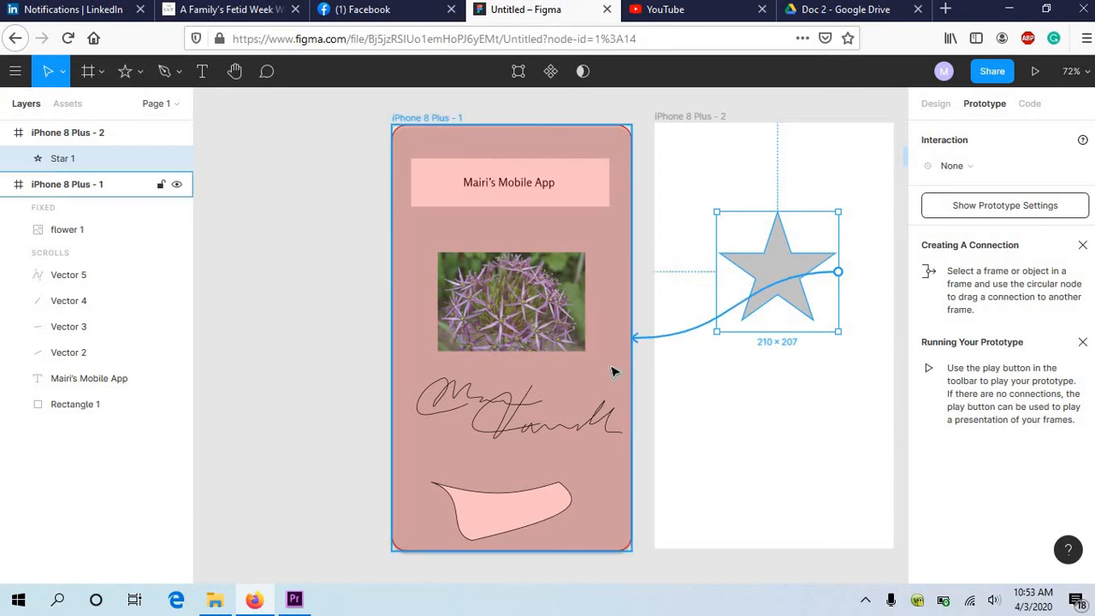
left_click_drag(613, 372, 613, 371)
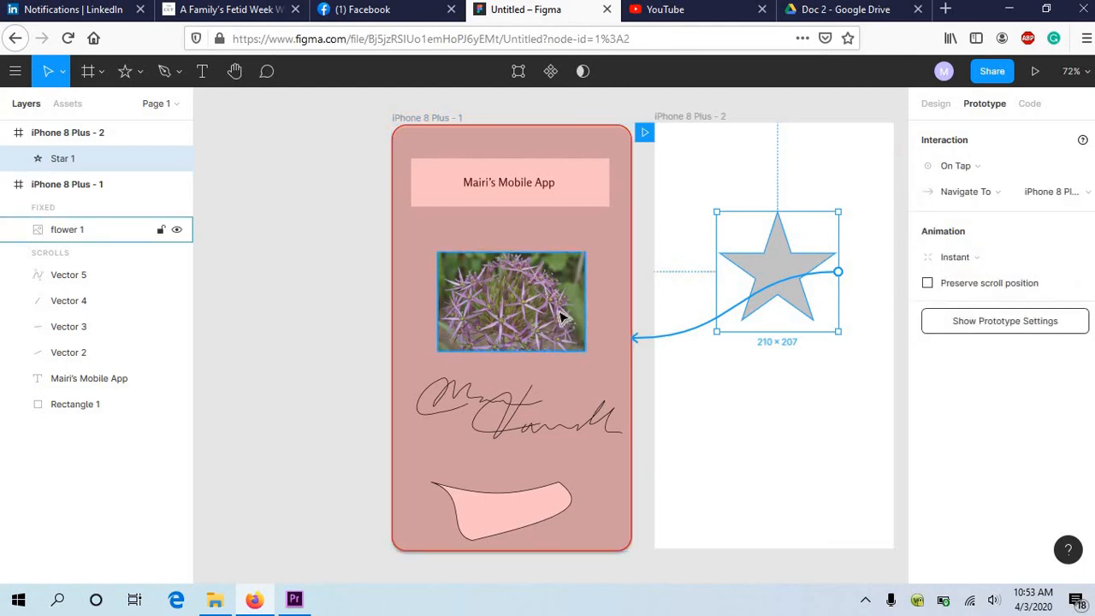
Step: Connect the flower image to the iPhone 8 Plus - 2 frame and deselect it
left_click(560, 318)
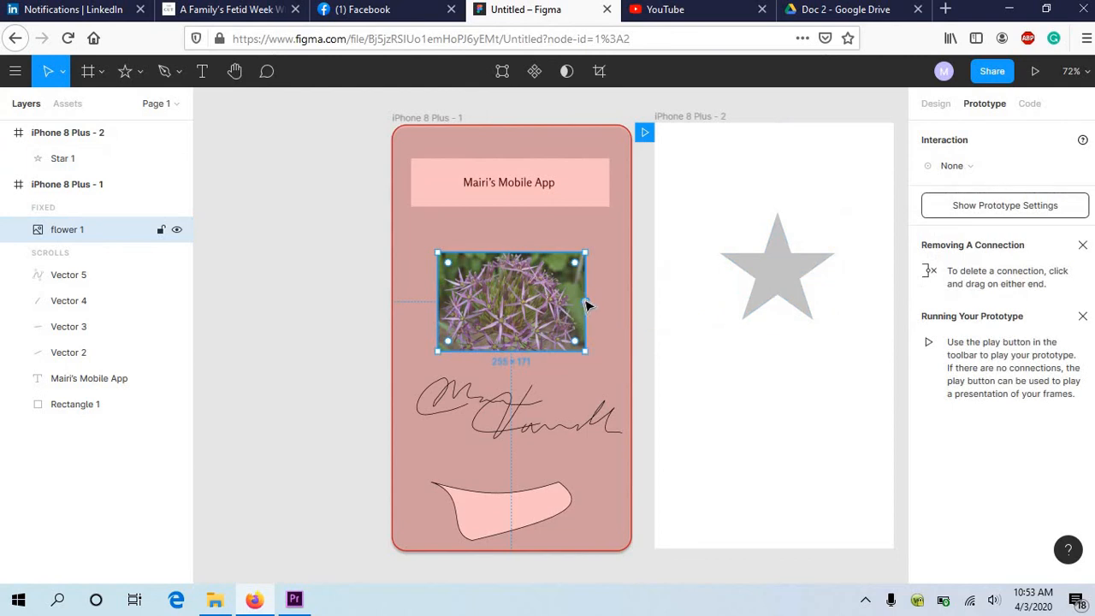
left_click_drag(591, 305, 676, 364)
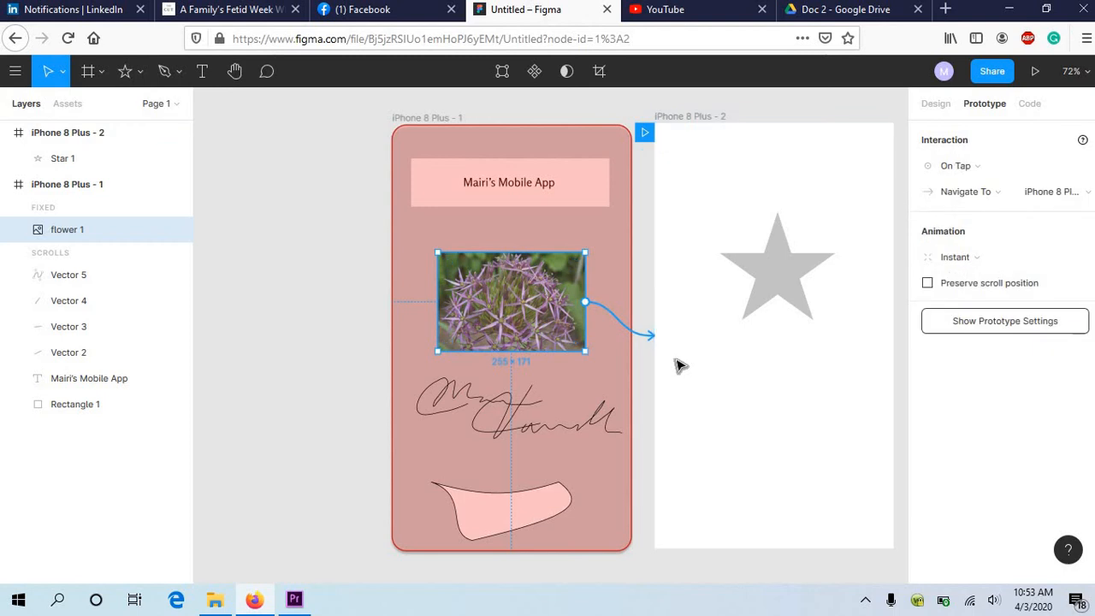
left_click(640, 249)
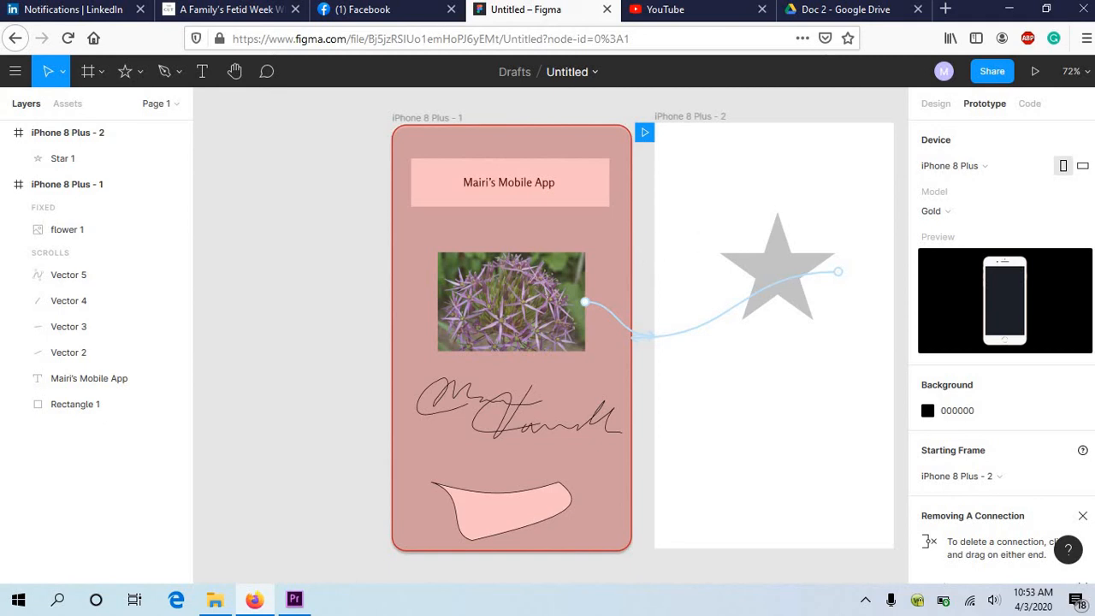
Step: Present the prototype, allowing the pop-up that the browser blocks
left_click(1038, 73)
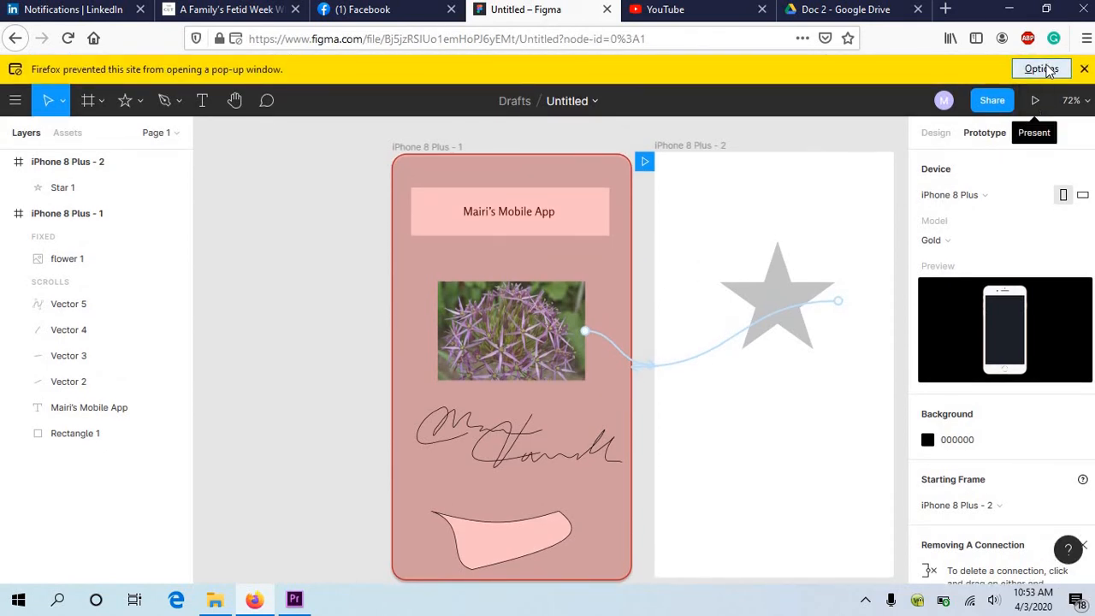
left_click(1042, 69)
left_click(891, 92)
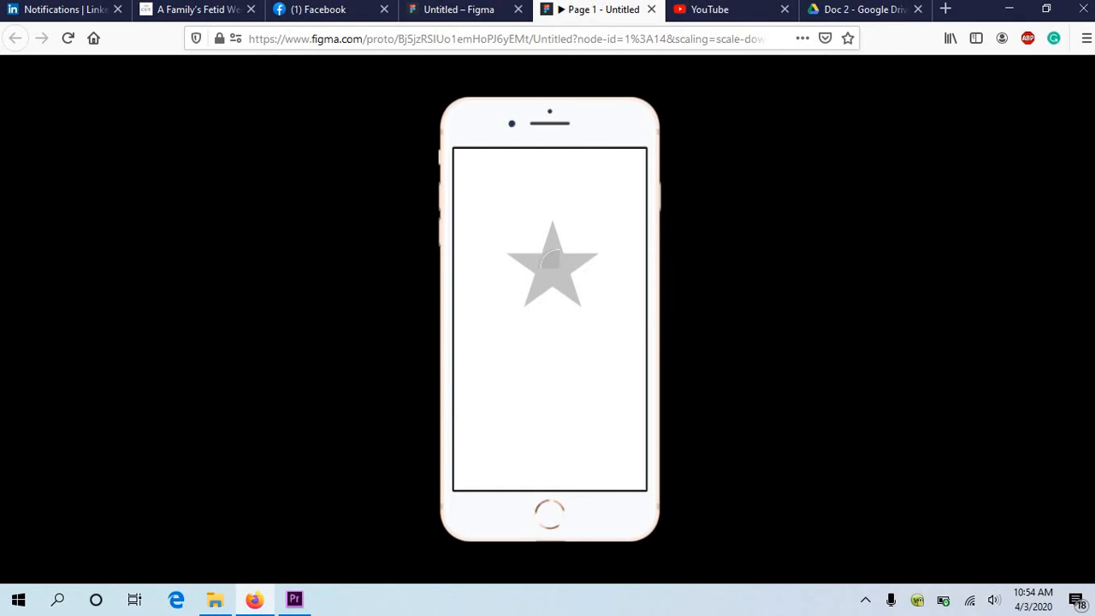
Step: Test the star and flower links between the two screens in the presentation, and close the preview
left_click(552, 258)
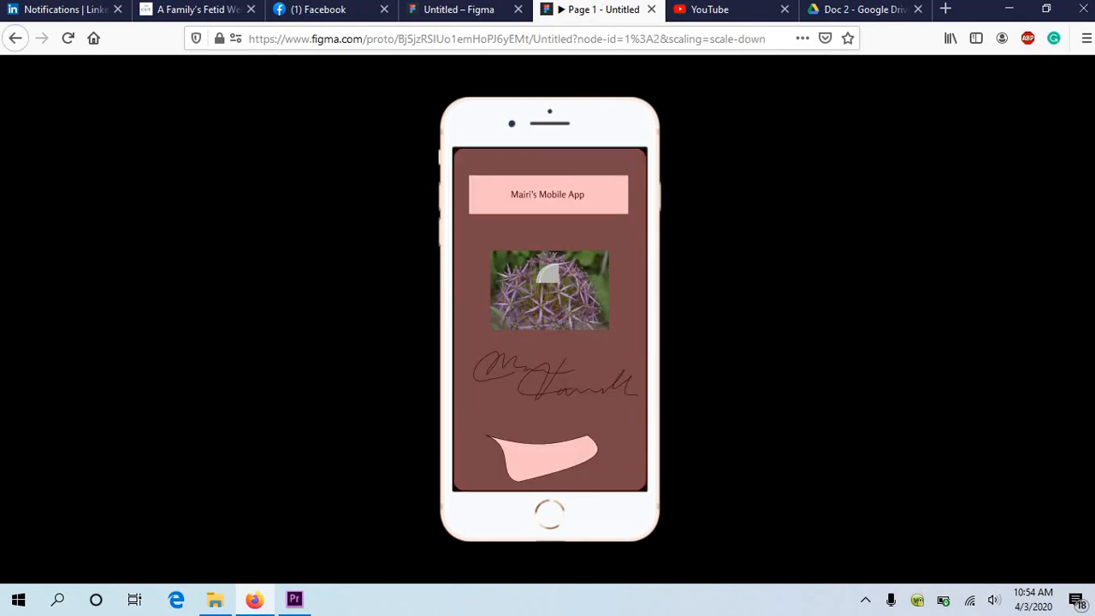
left_click(548, 275)
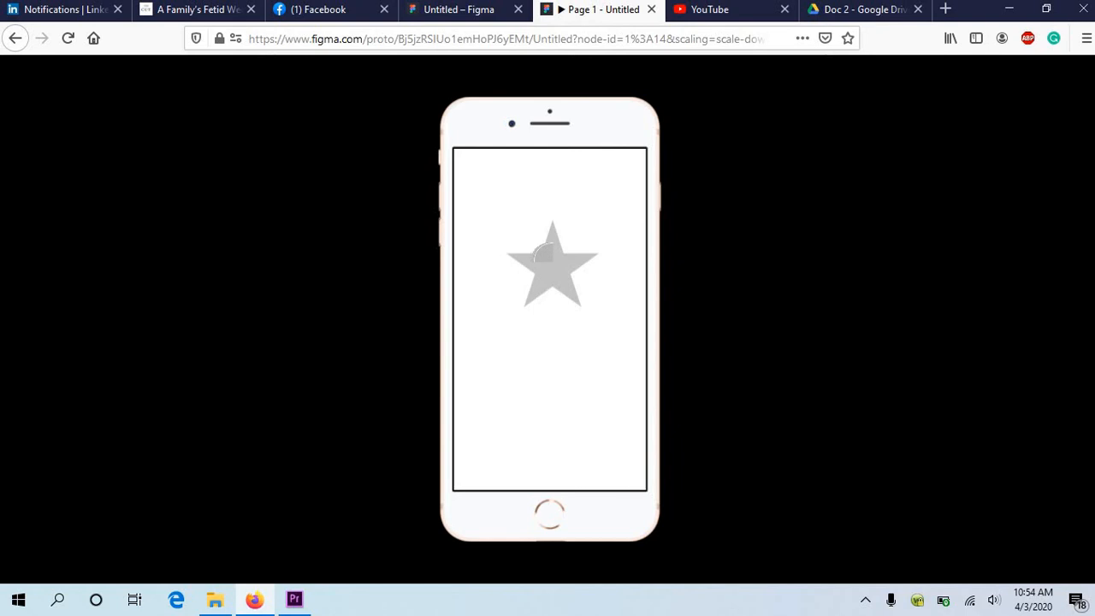
left_click(545, 253)
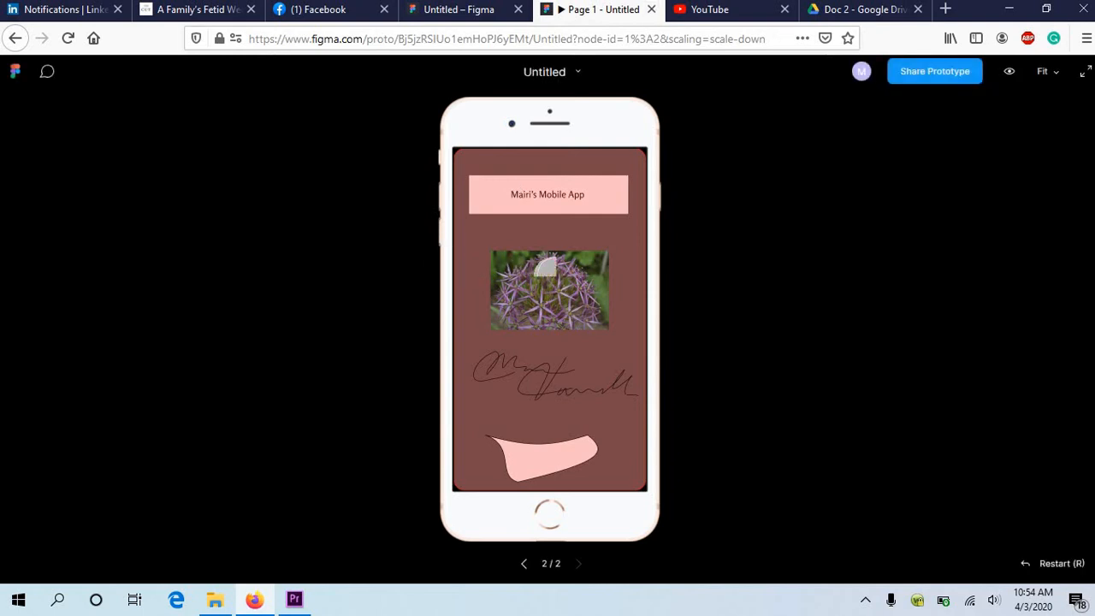
left_click(652, 10)
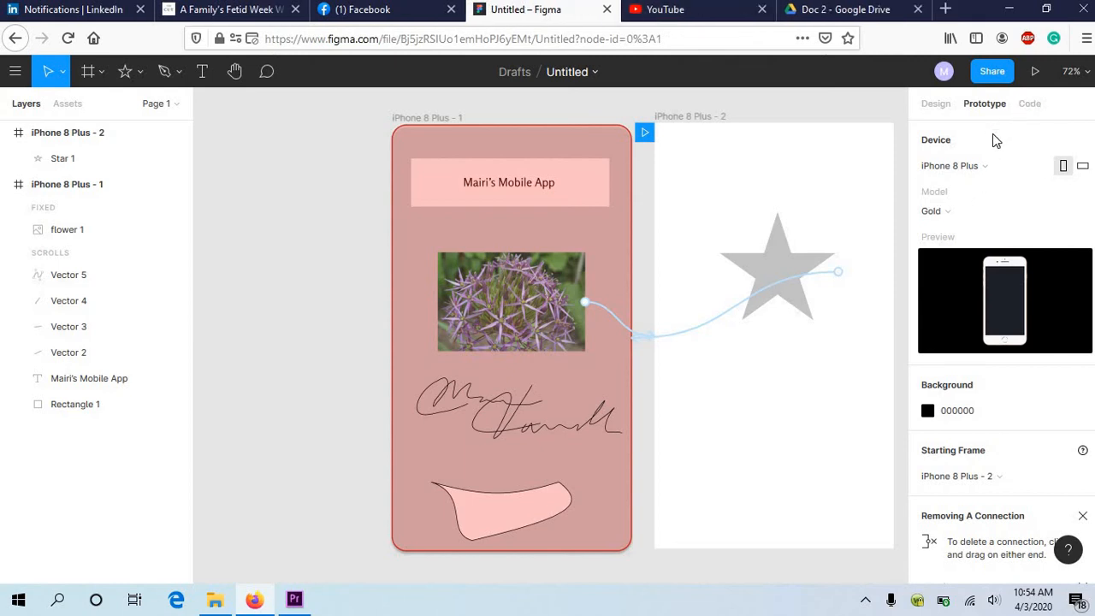
Step: Set the animation of the star's link to Dissolve
scroll(992, 134, "down", 3)
scroll(993, 134, "up", 3)
left_click(785, 256)
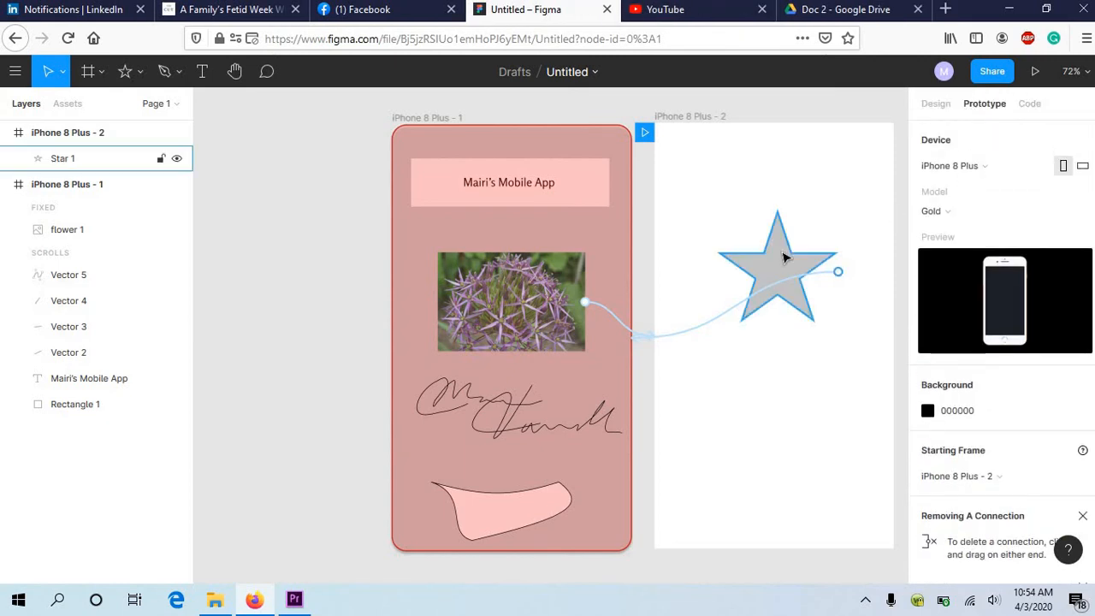
left_click(785, 257)
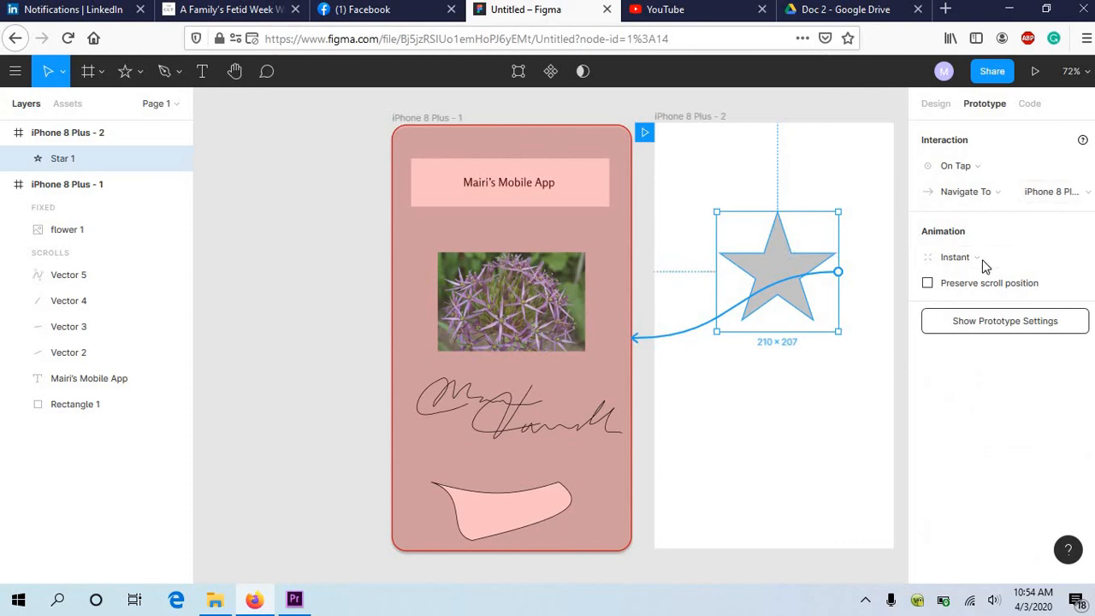
left_click(1030, 260)
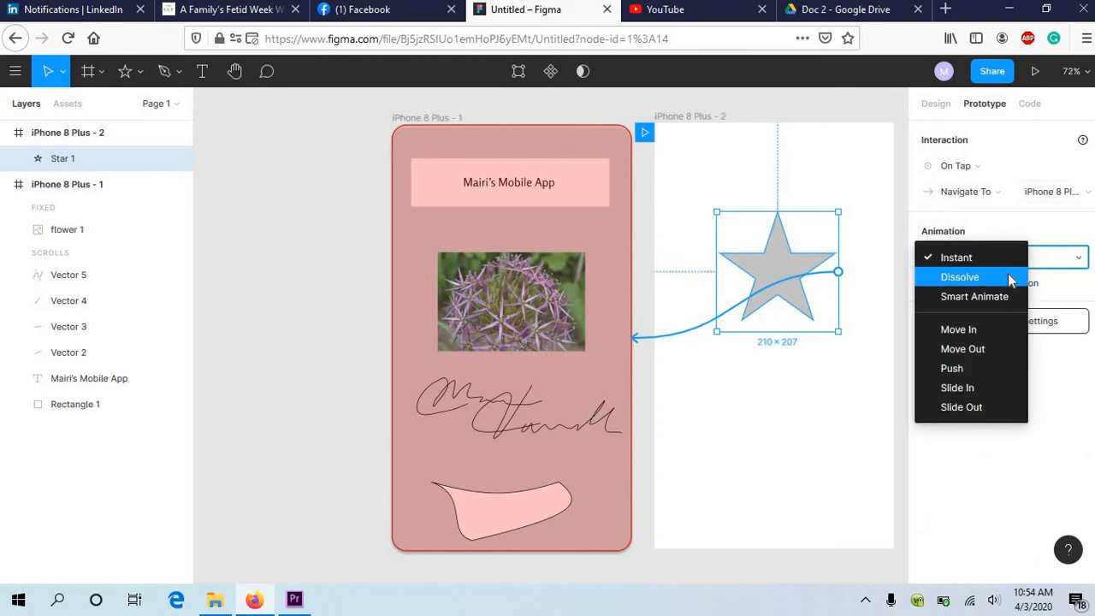
left_click(1010, 278)
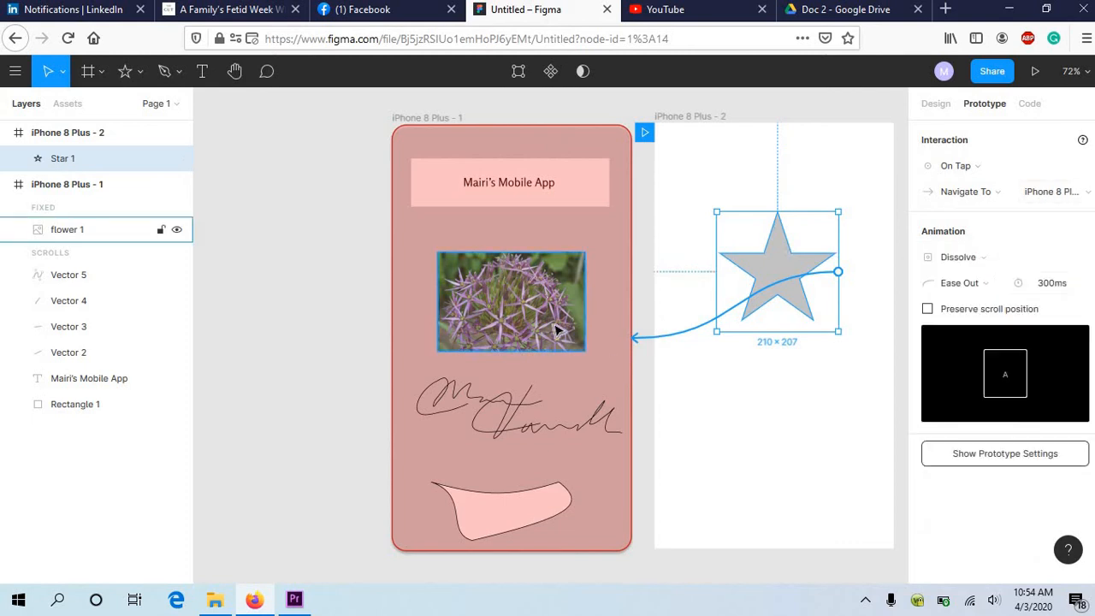
Step: Set the animation of the flower image's link to Dissolve
left_click(551, 319)
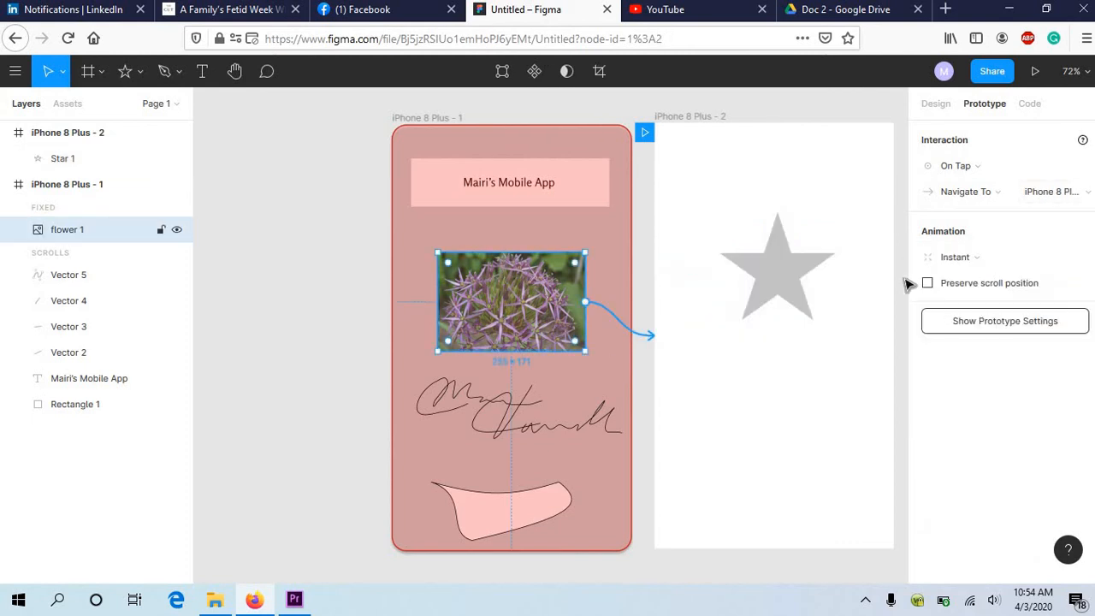
left_click(958, 265)
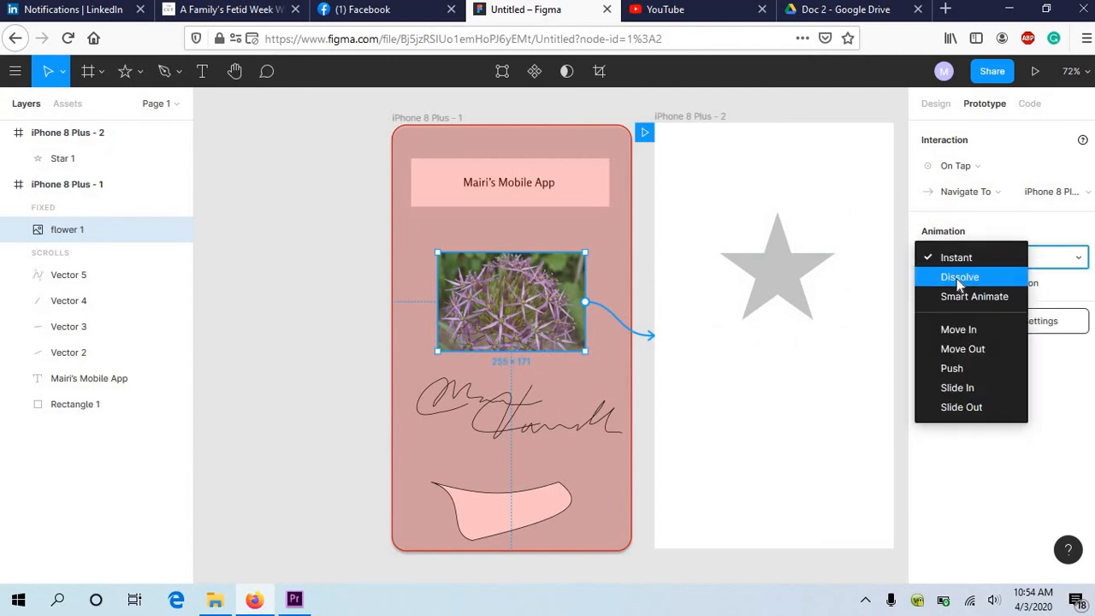
left_click(958, 278)
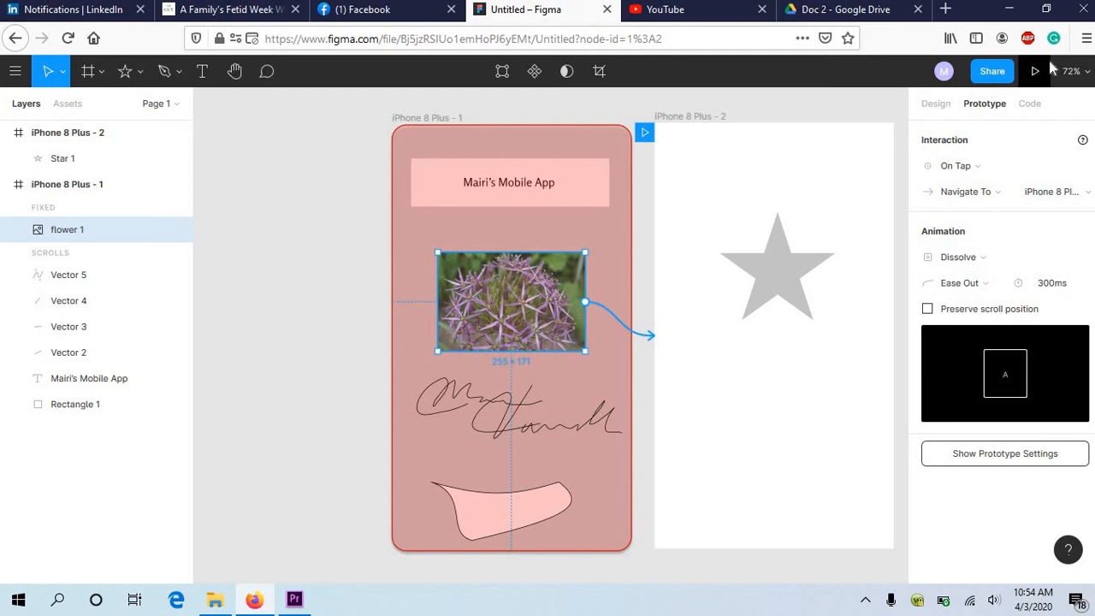
Step: Set the animation of the star's link back to Instant
left_click(793, 287)
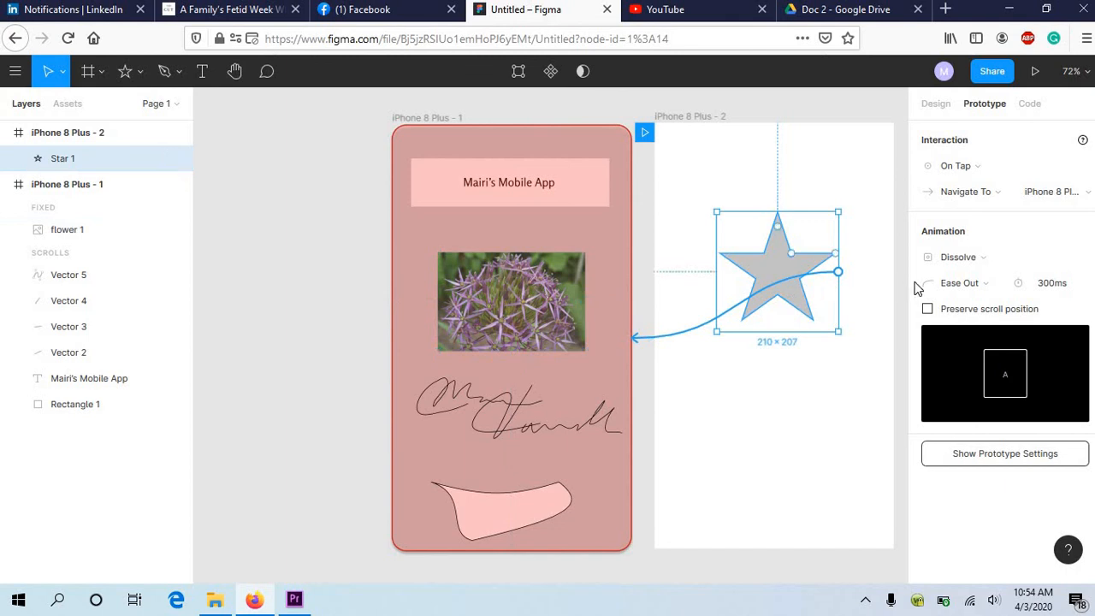
left_click(976, 260)
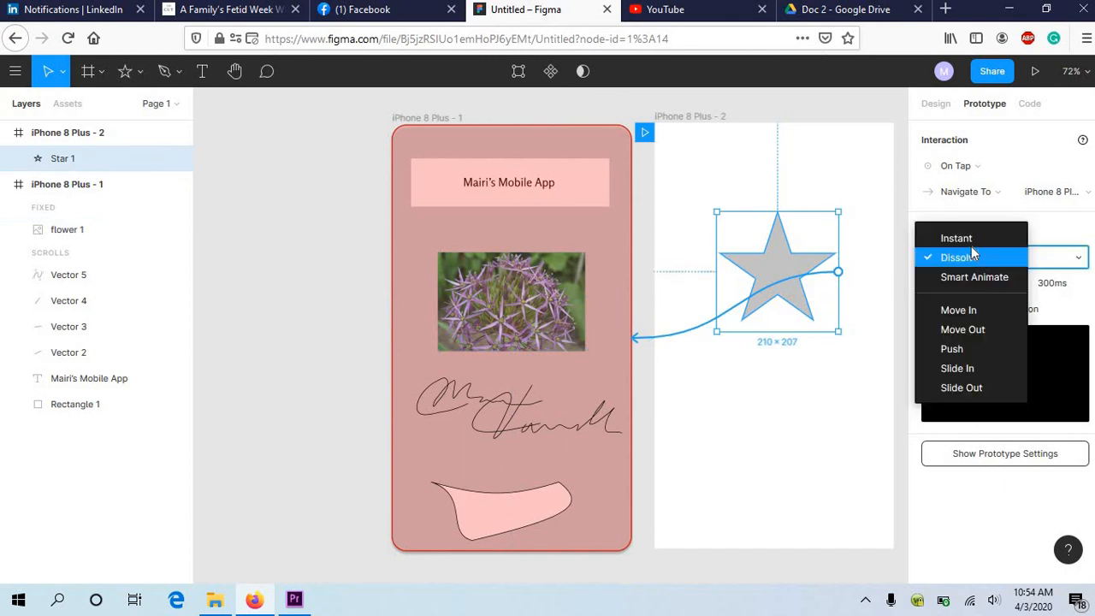
left_click(962, 239)
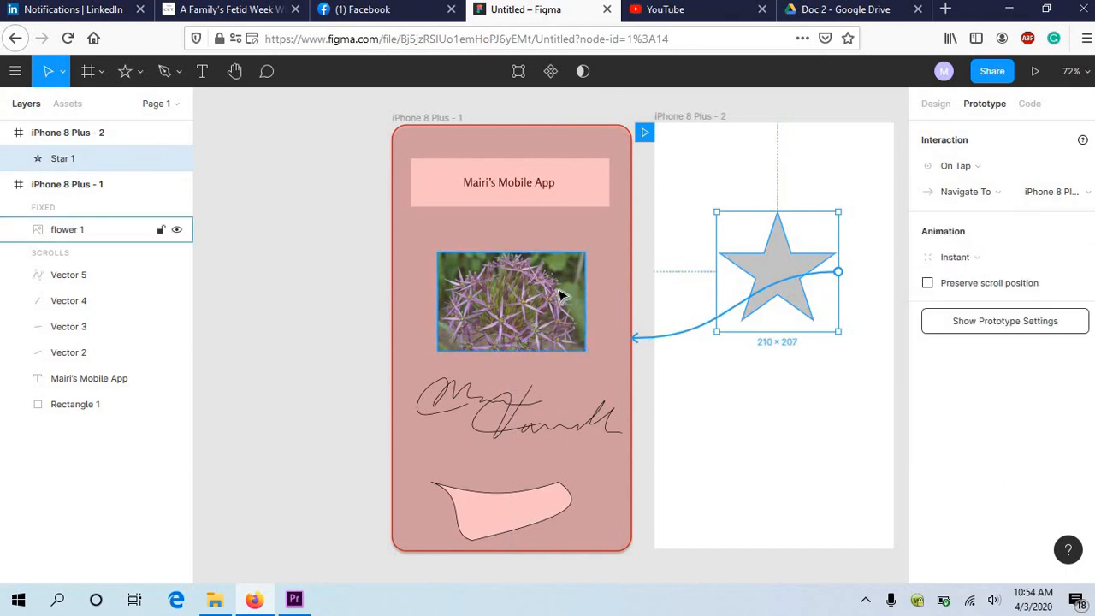
Step: Present the prototype from the flower screen, test both links' transitions, and close the preview to return to the design file
left_click(560, 295)
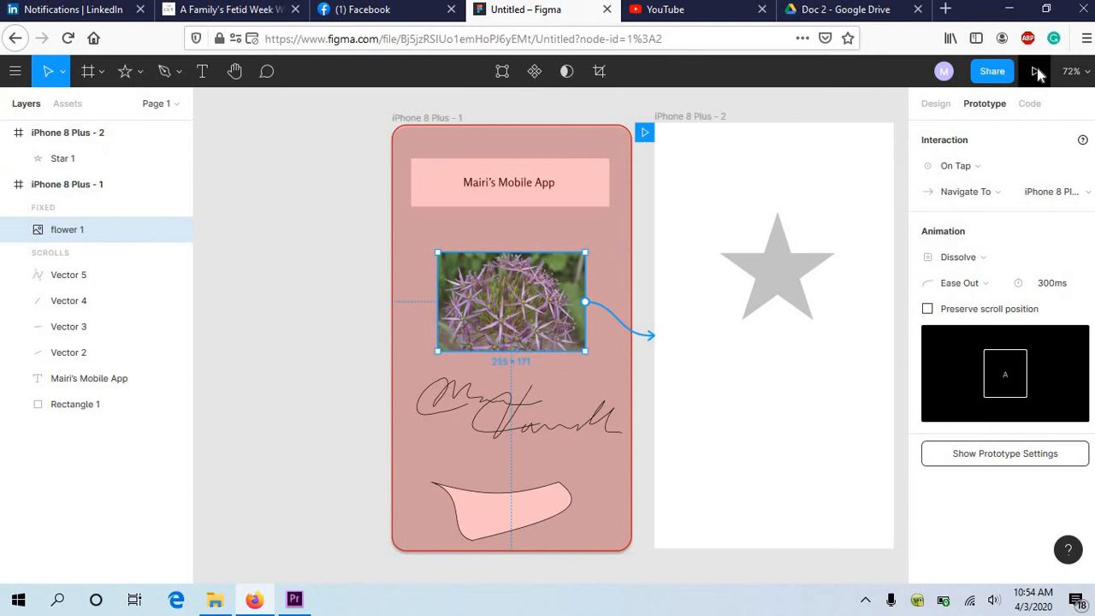
left_click(1036, 72)
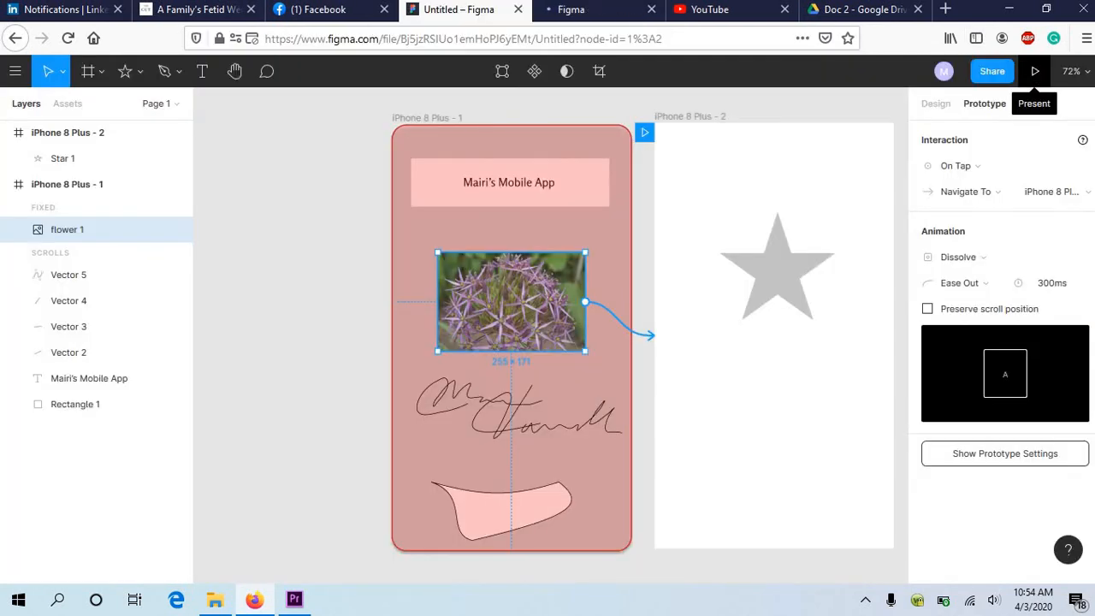
left_click(599, 9)
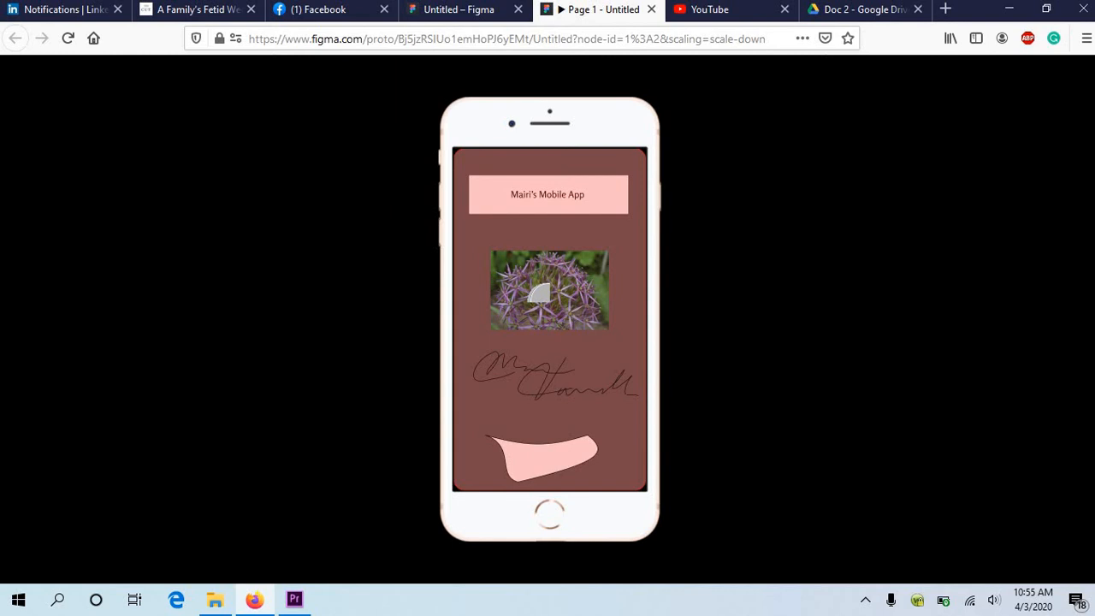
left_click(539, 294)
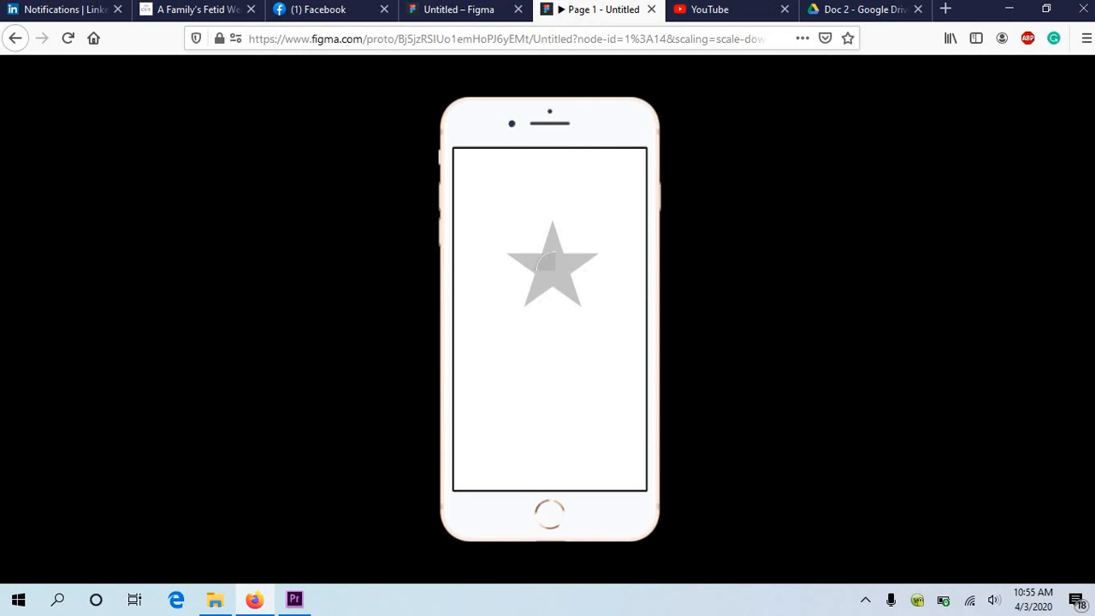
left_click(548, 261)
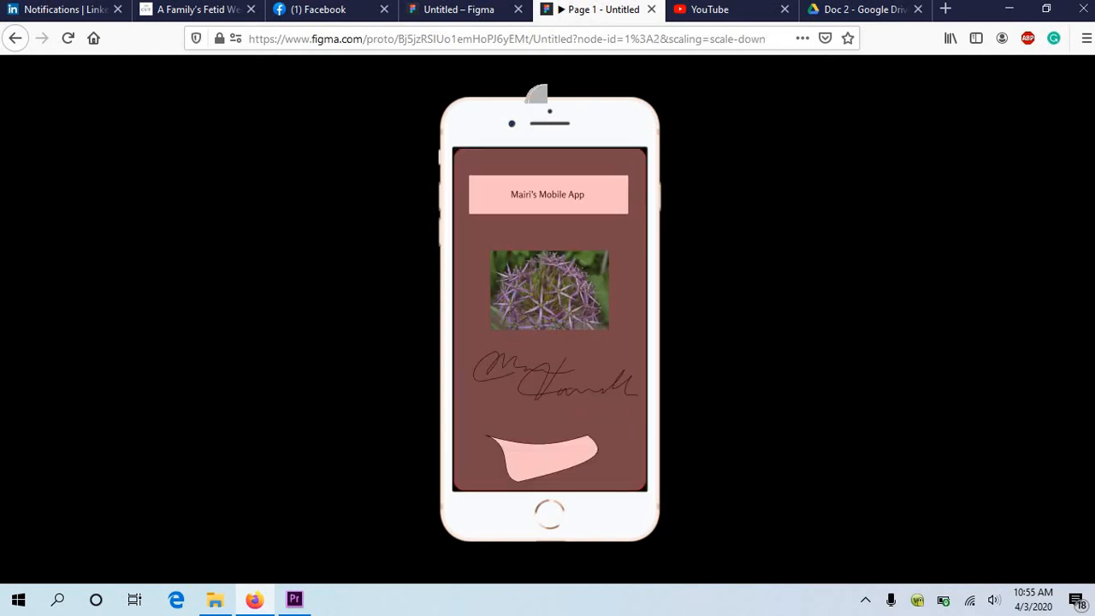
left_click(538, 274)
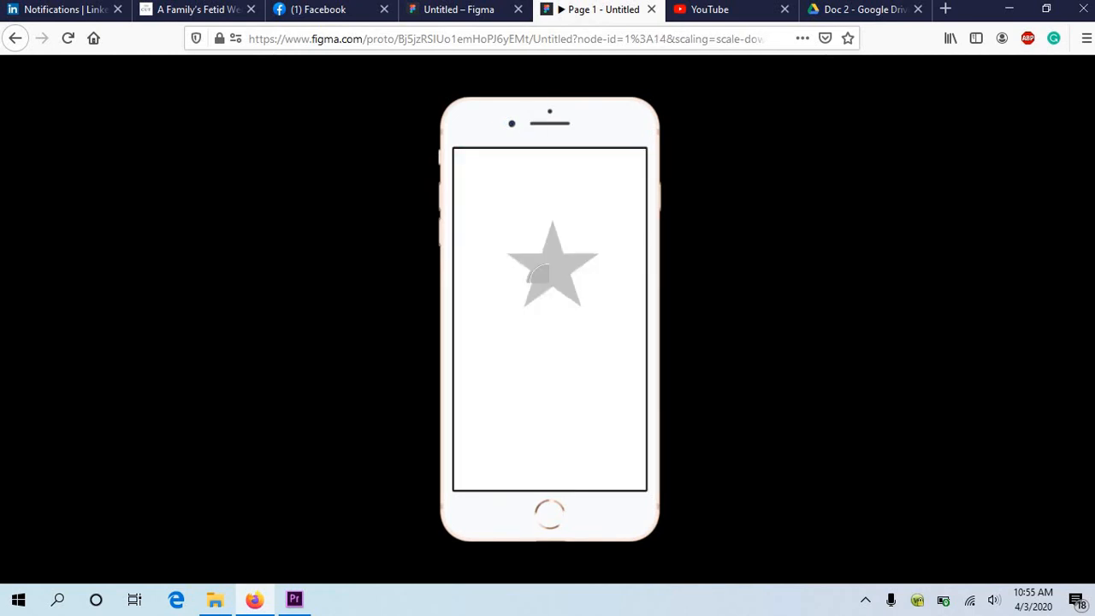
left_click(537, 274)
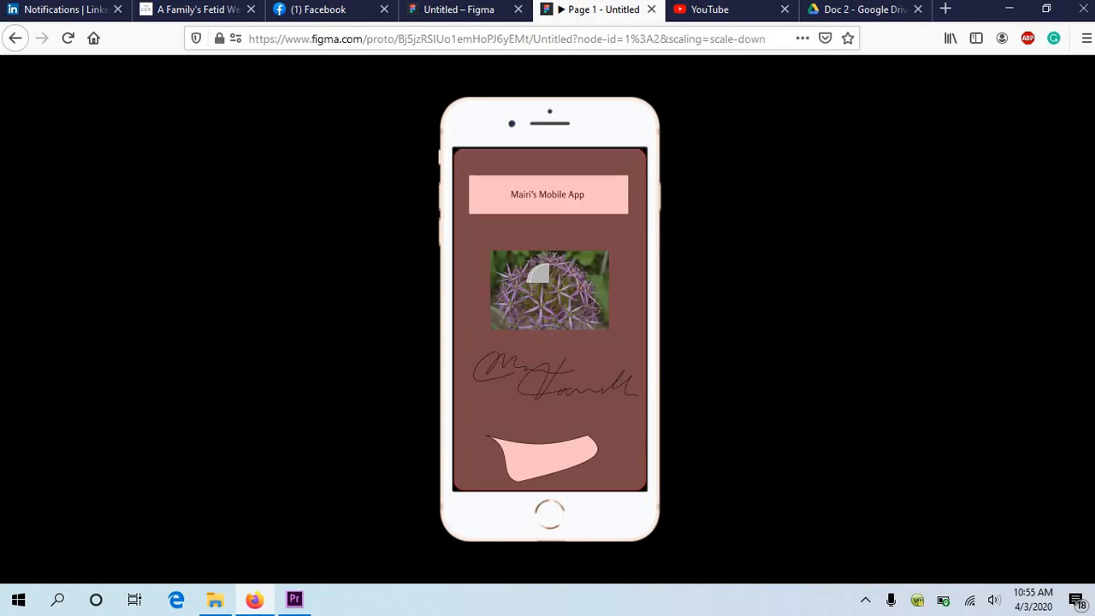
left_click(650, 9)
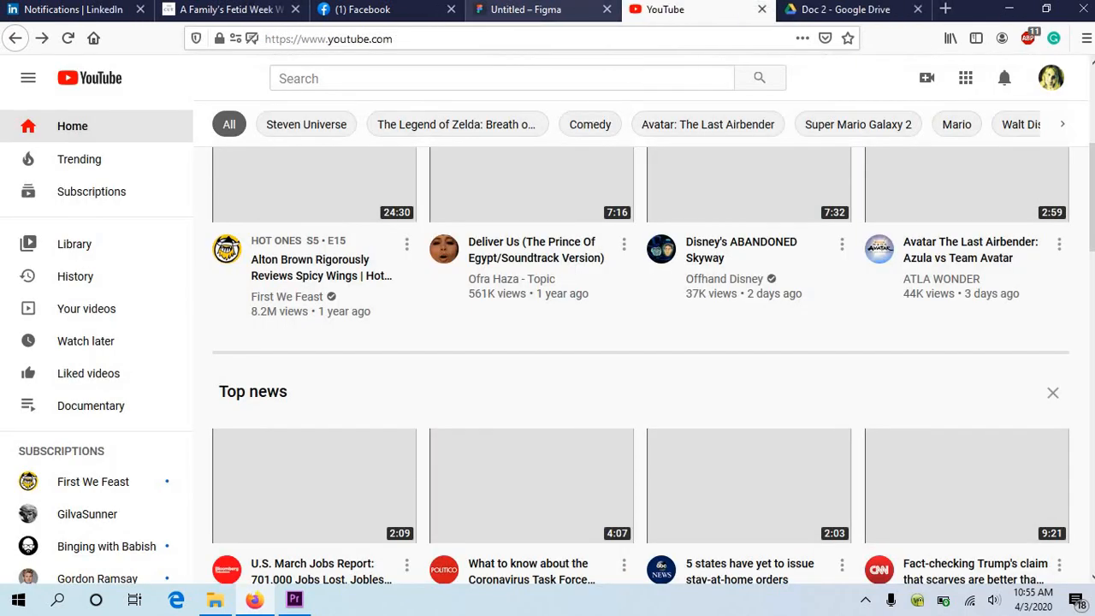
key("ctrl+shift+Tab")
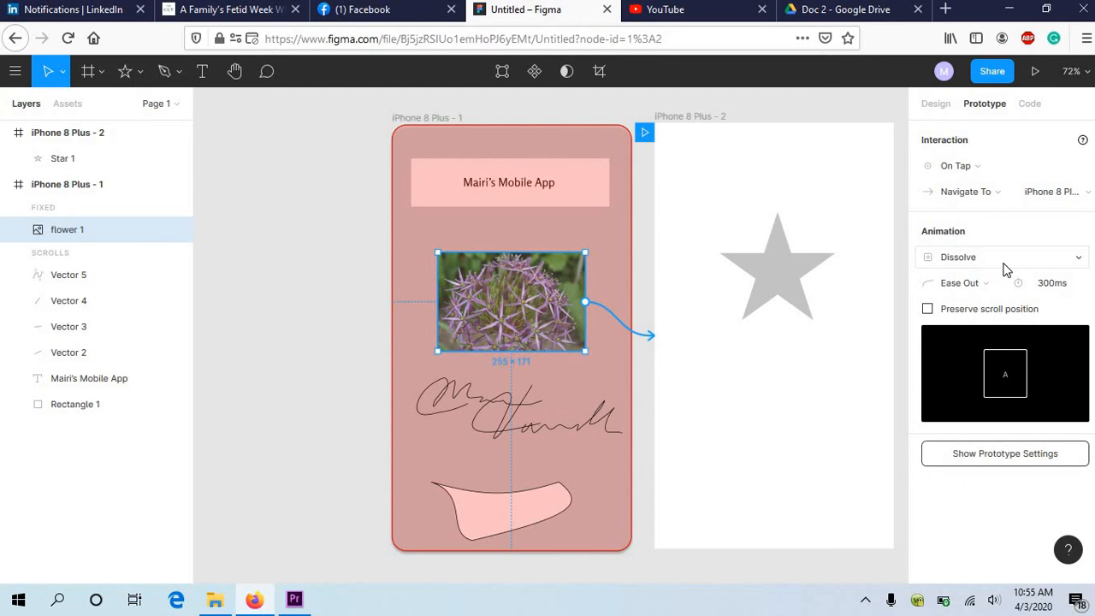
Step: Look through the animation types for the flower image's link without choosing one, and return to the design properties
left_click(1006, 269)
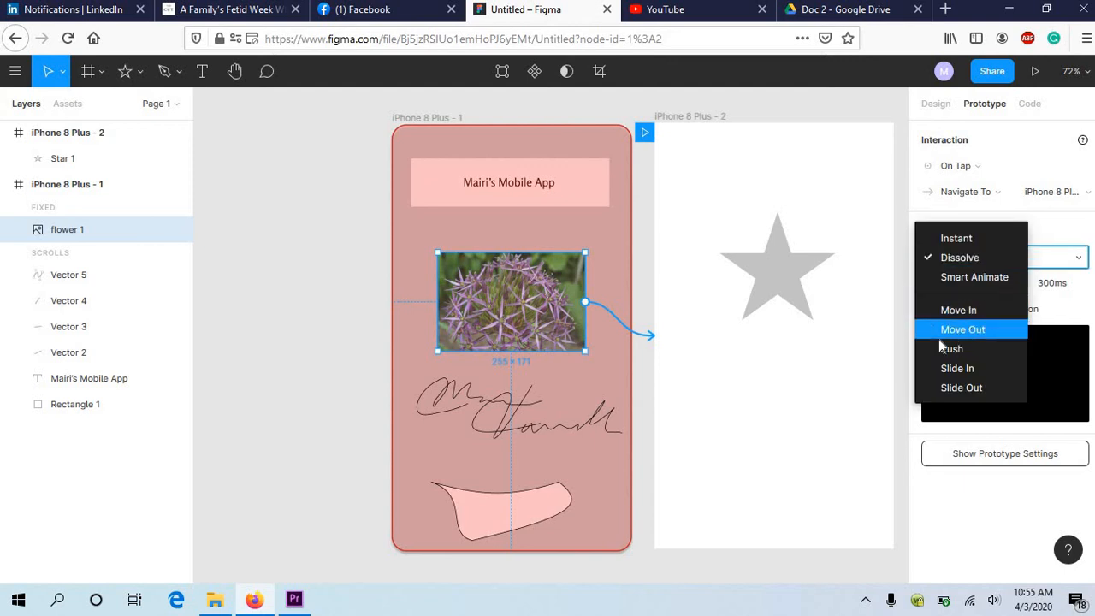
left_click(859, 113)
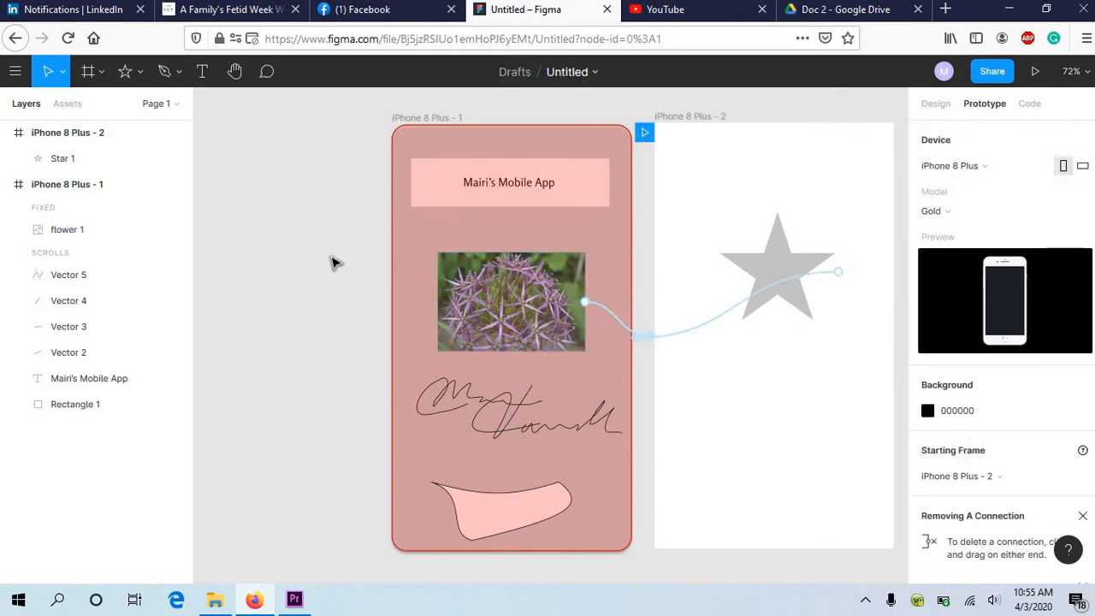
left_click(935, 106)
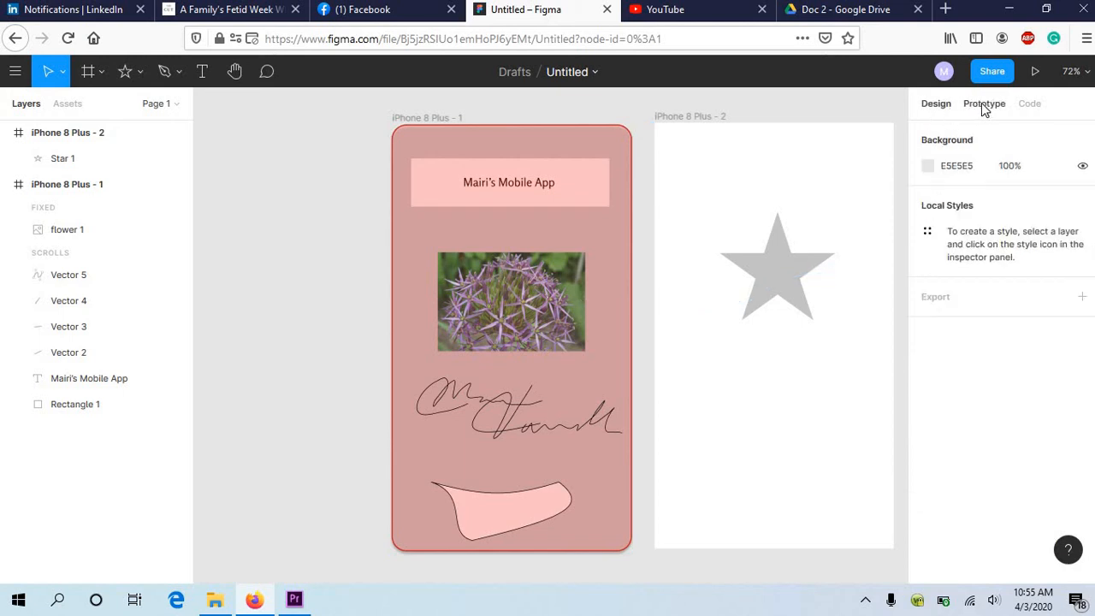
Step: Inspect the page's code view and its CSS, iOS and Android language options without changing the selection
left_click(985, 106)
left_click(1031, 106)
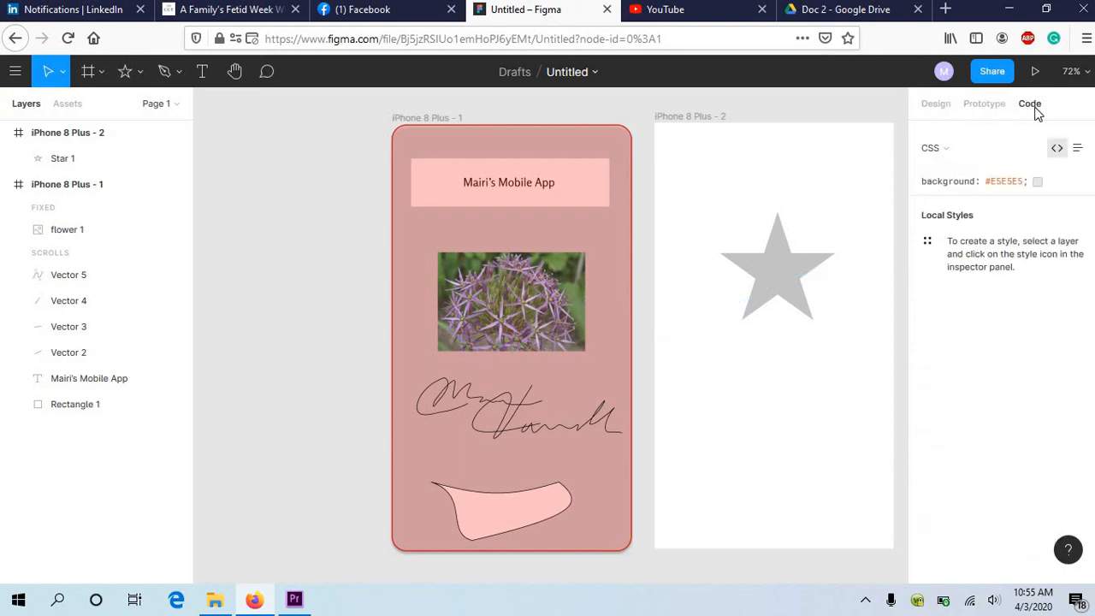
left_click(966, 152)
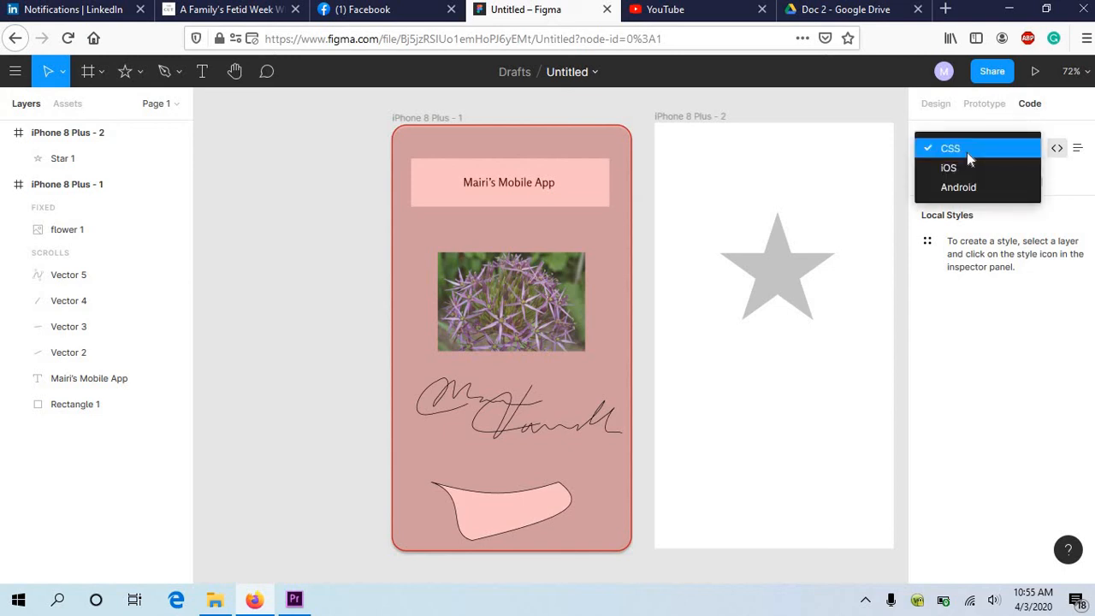
left_click(789, 112)
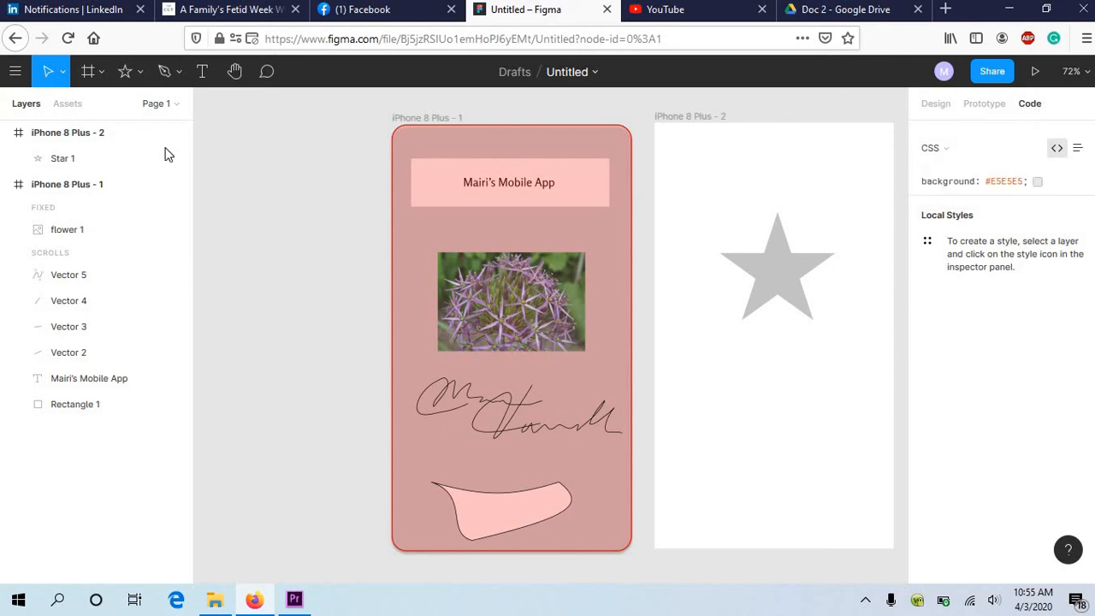
Step: Open plugin management from the design file and look through the featured and popular community plugins
left_click(13, 77)
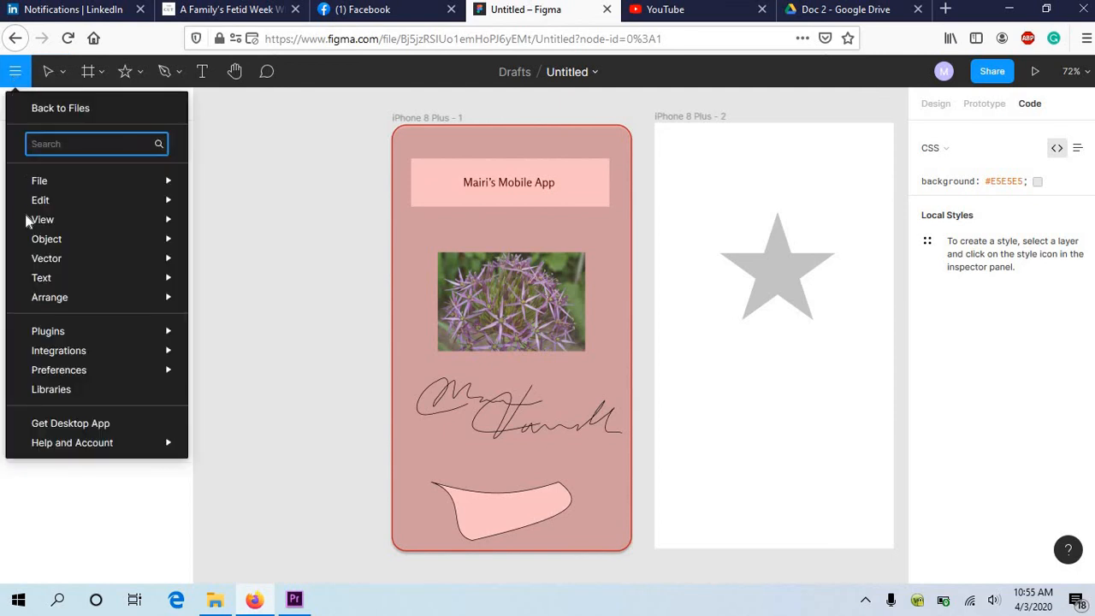
mouse_move(60, 334)
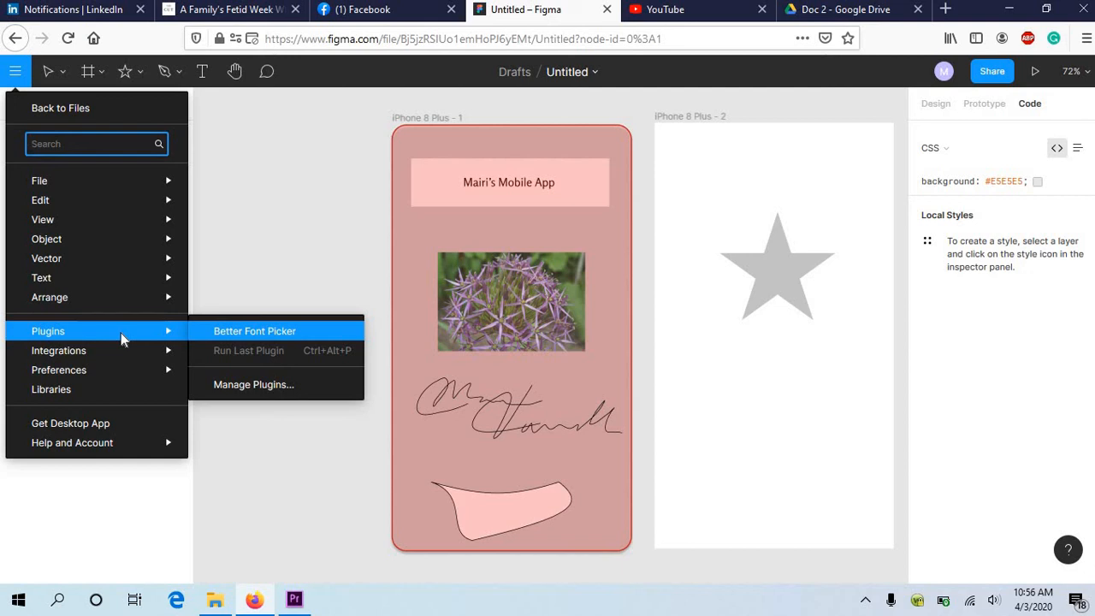
left_click(228, 384)
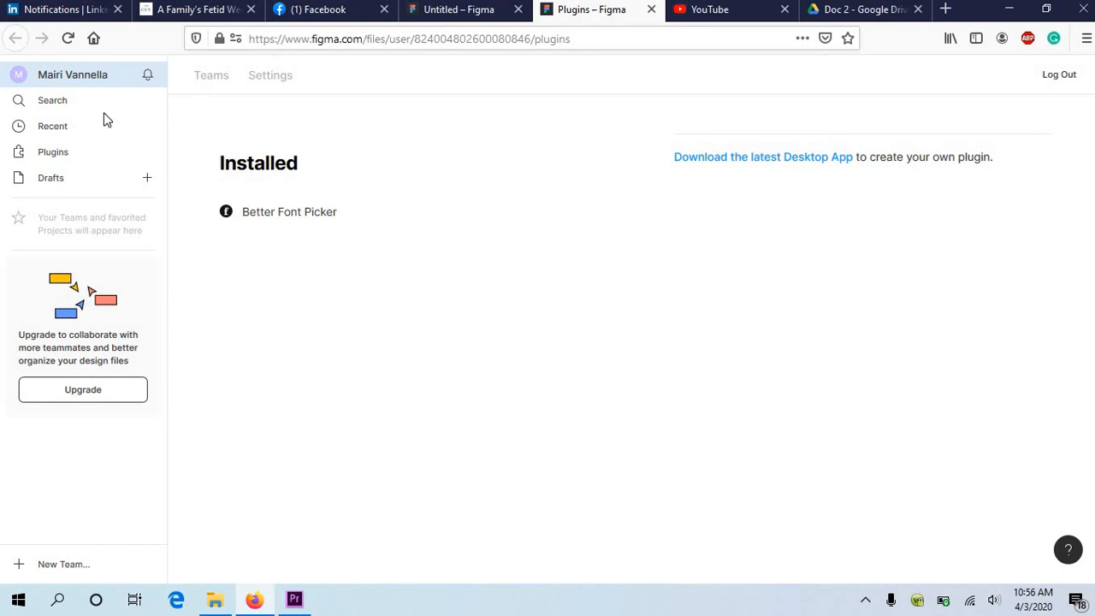
left_click(56, 156)
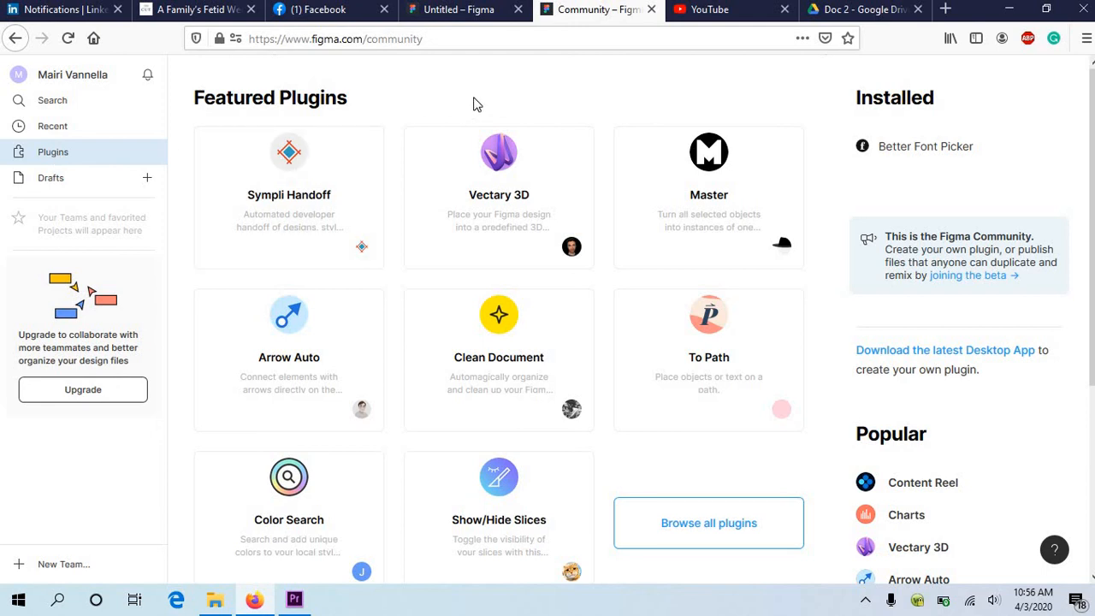
scroll(475, 95, "down", 3)
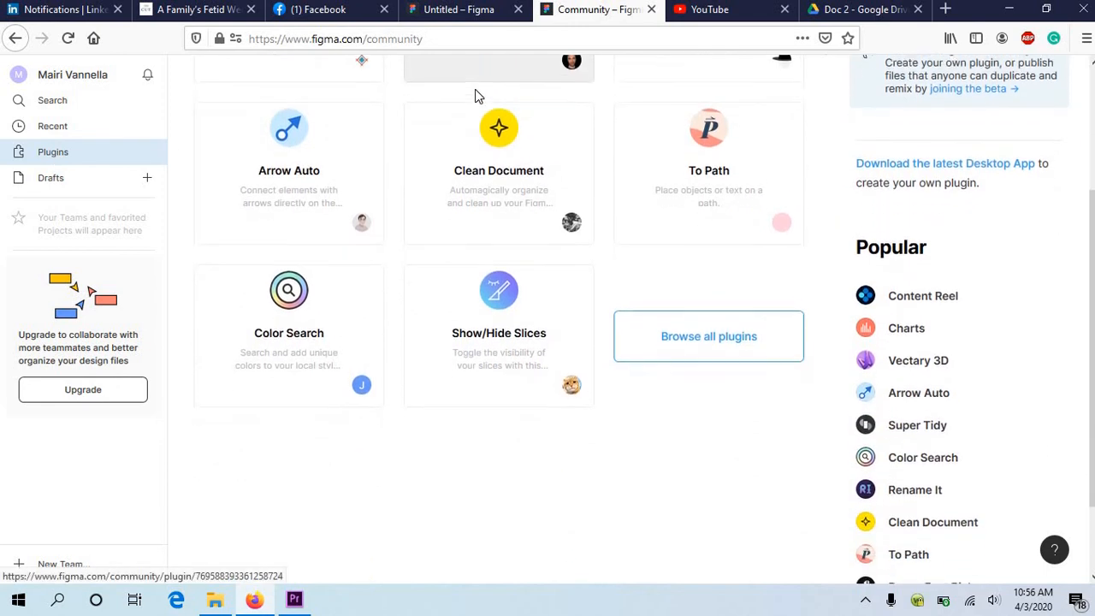
scroll(682, 455, "down", 1)
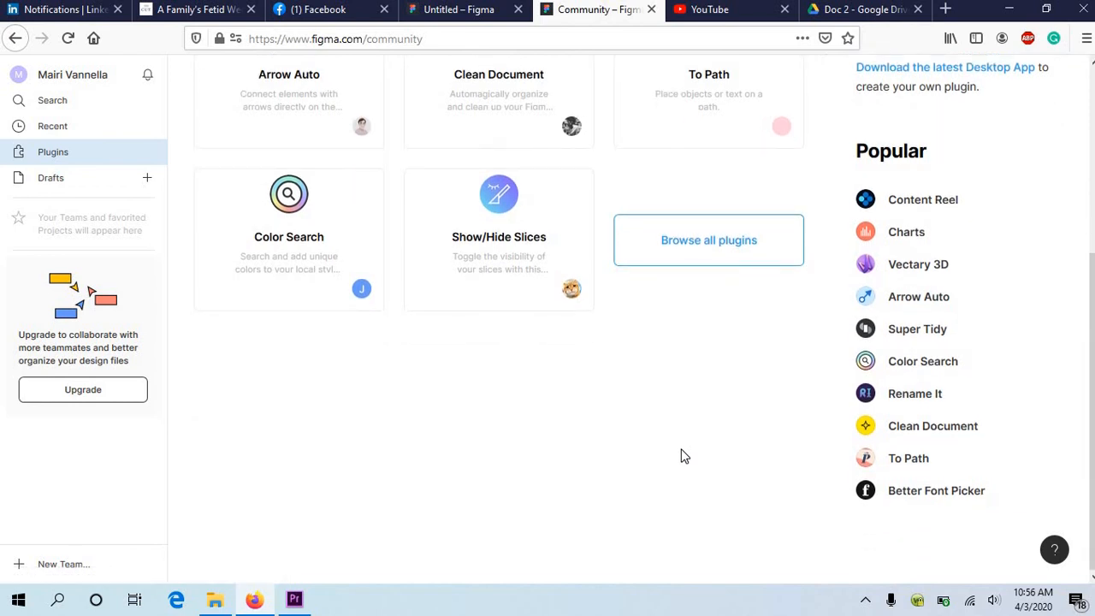
scroll(682, 456, "up", 2)
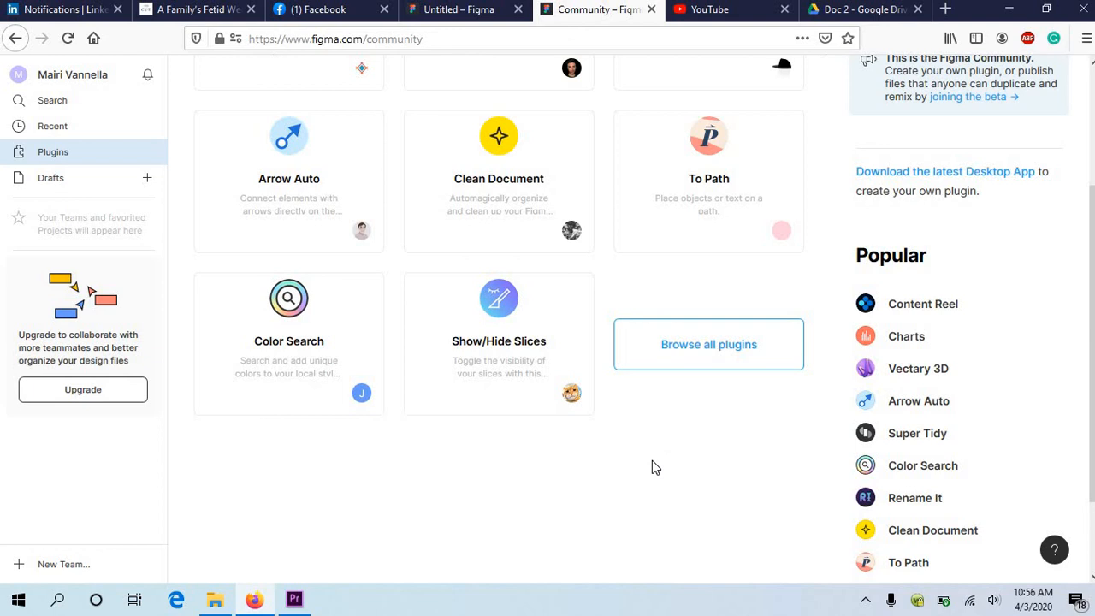
scroll(354, 384, "up", 3)
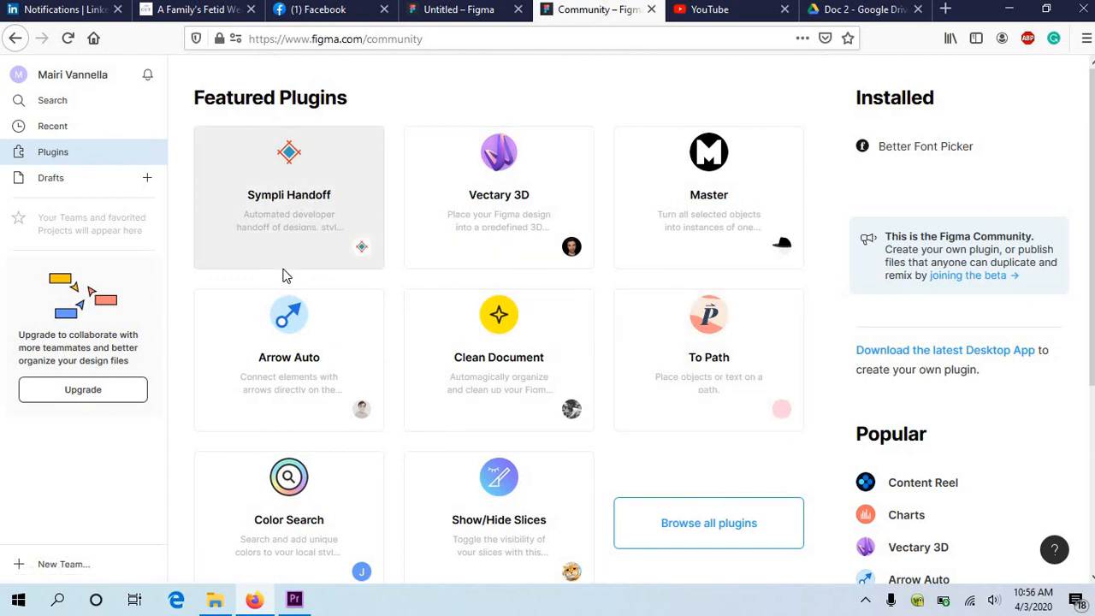
scroll(282, 274, "down", 5)
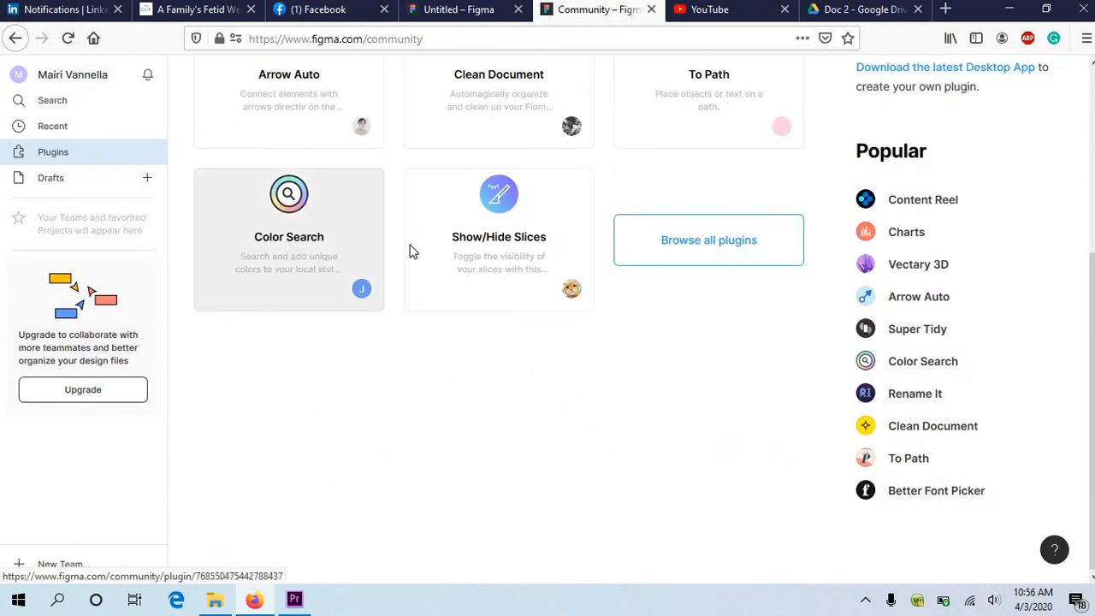
Step: Install the Lorem ipsum plugin from the full community plugin list and read through its description page
left_click(734, 257)
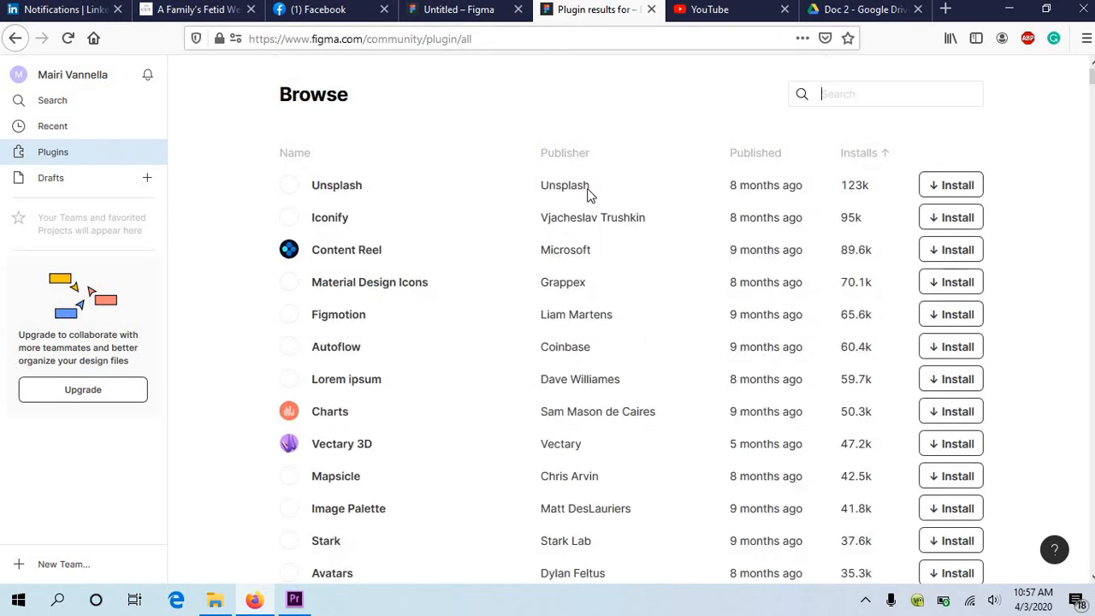
key("alt+Left")
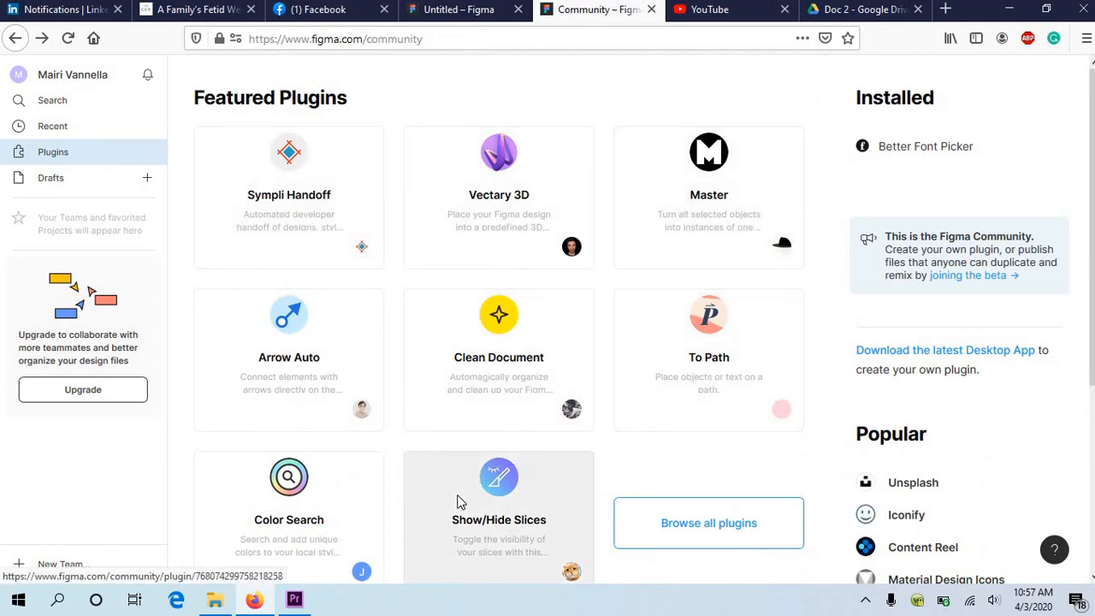
left_click(743, 532)
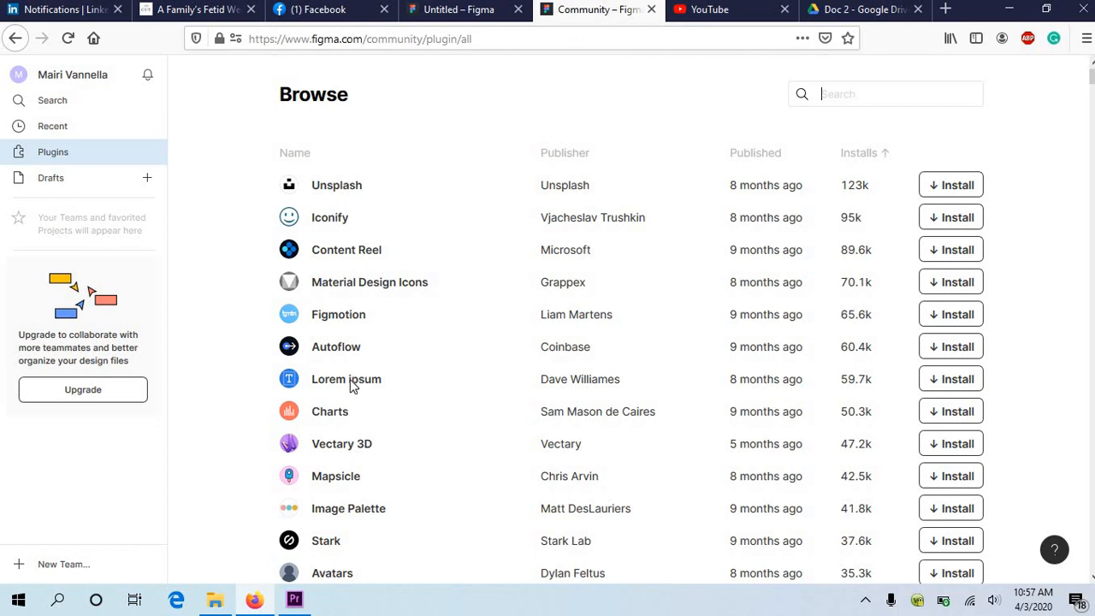
left_click(949, 381)
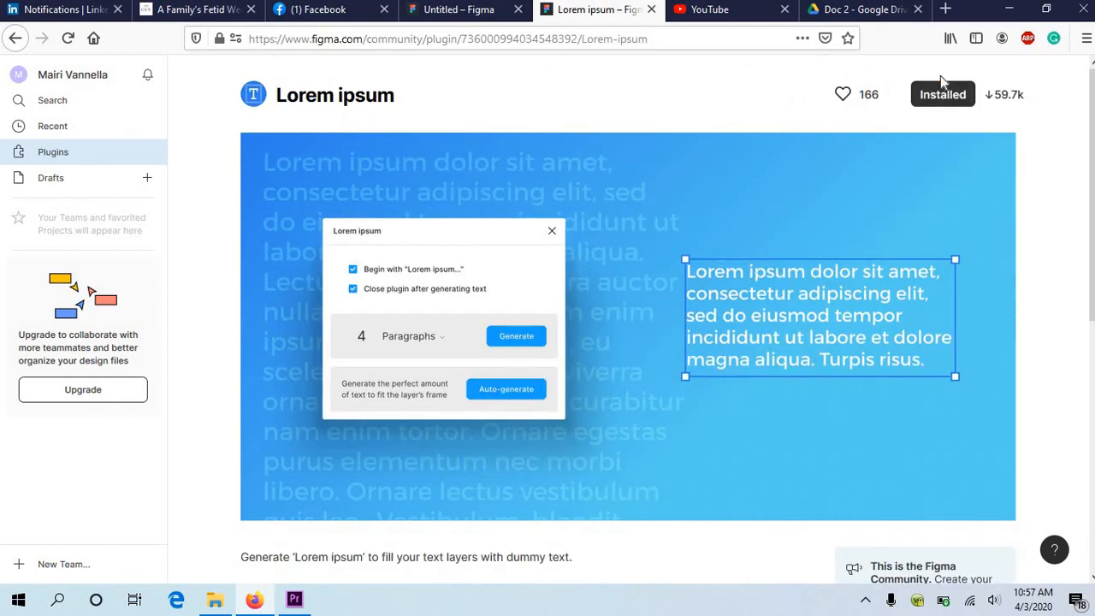
scroll(676, 139, "down", 3)
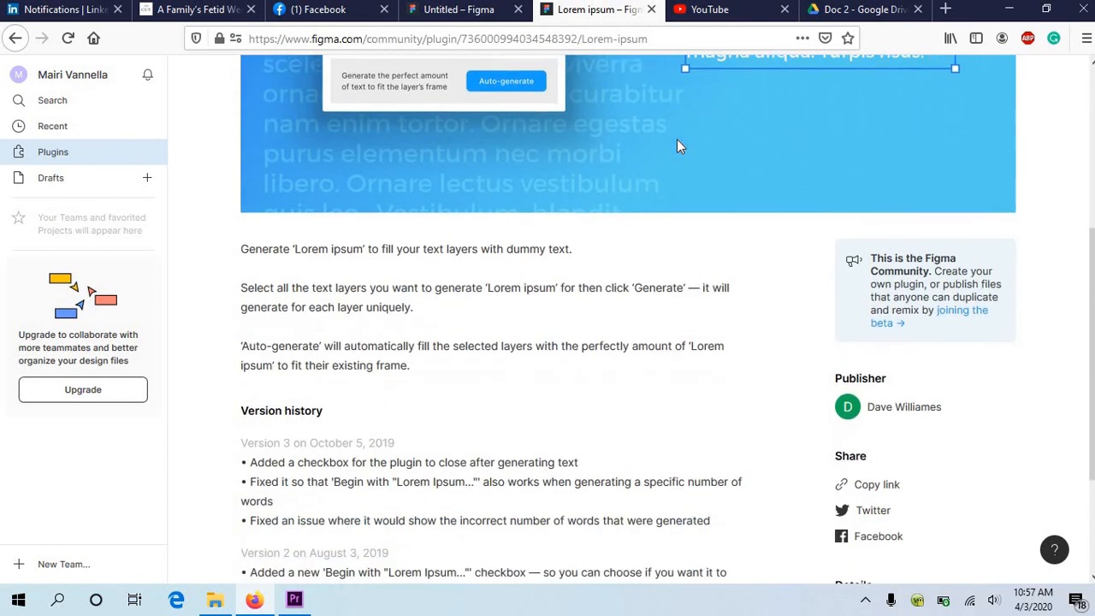
scroll(677, 146, "up", 3)
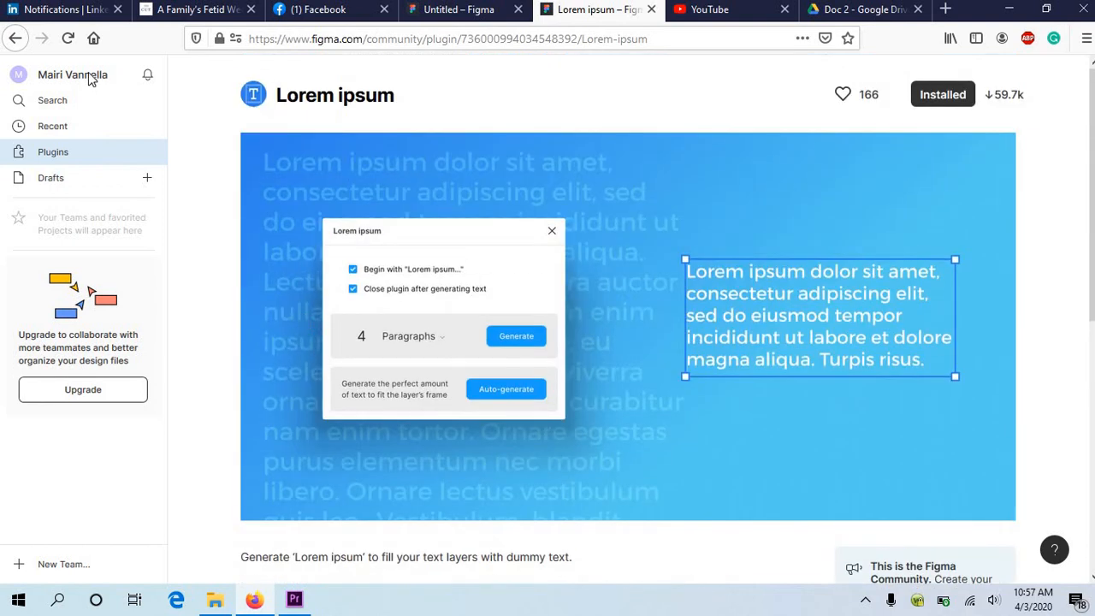
Step: Reopen the Untitled design with the flower and star from the drafts and check that Lorem ipsum is among its plugins
left_click(51, 99)
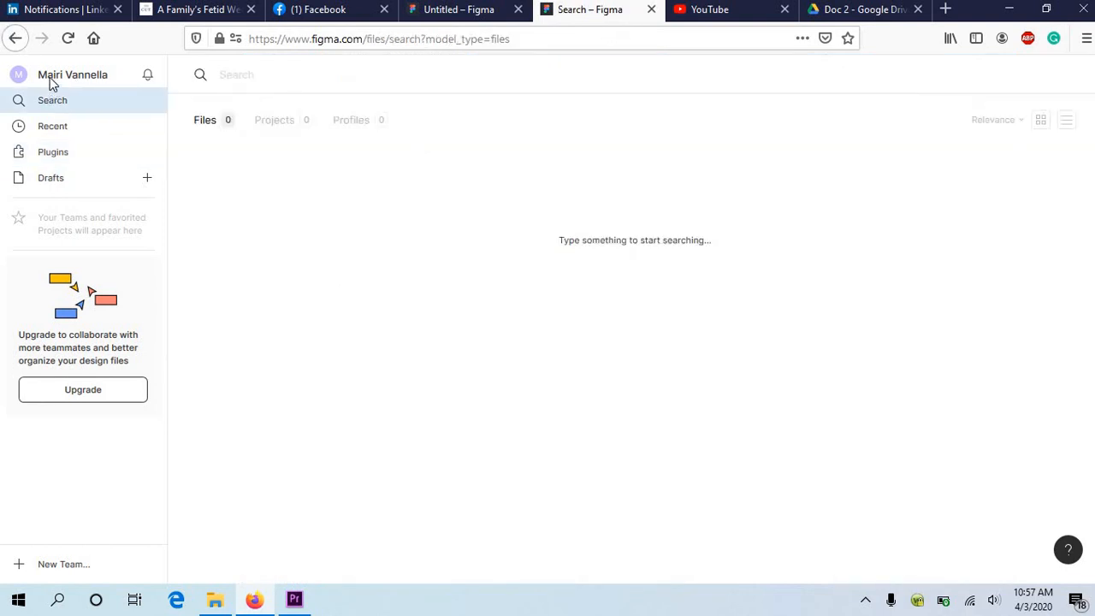
left_click(49, 77)
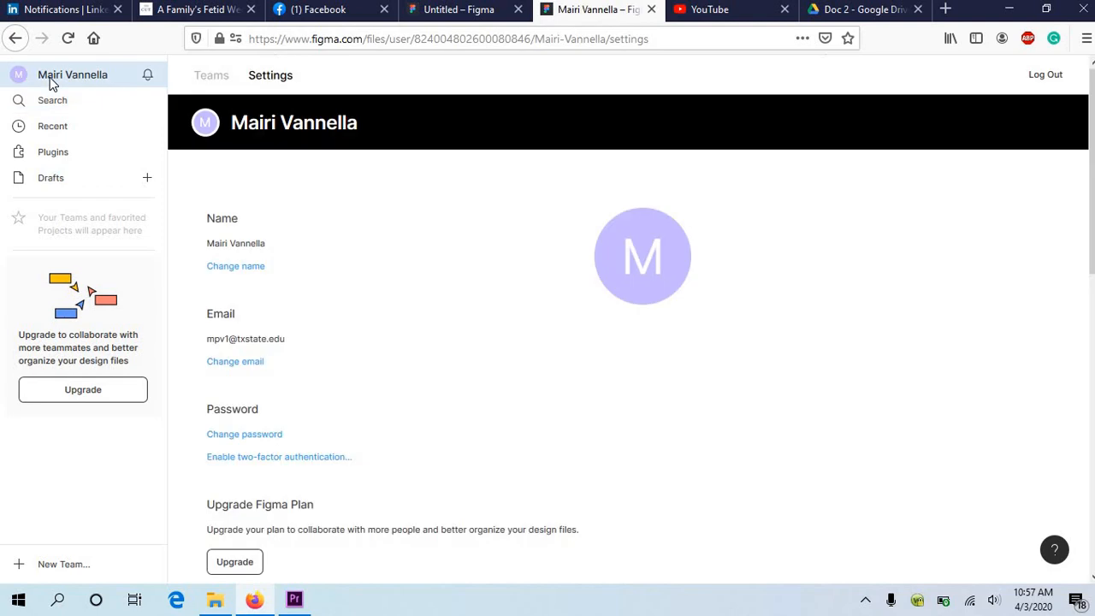
left_click(58, 177)
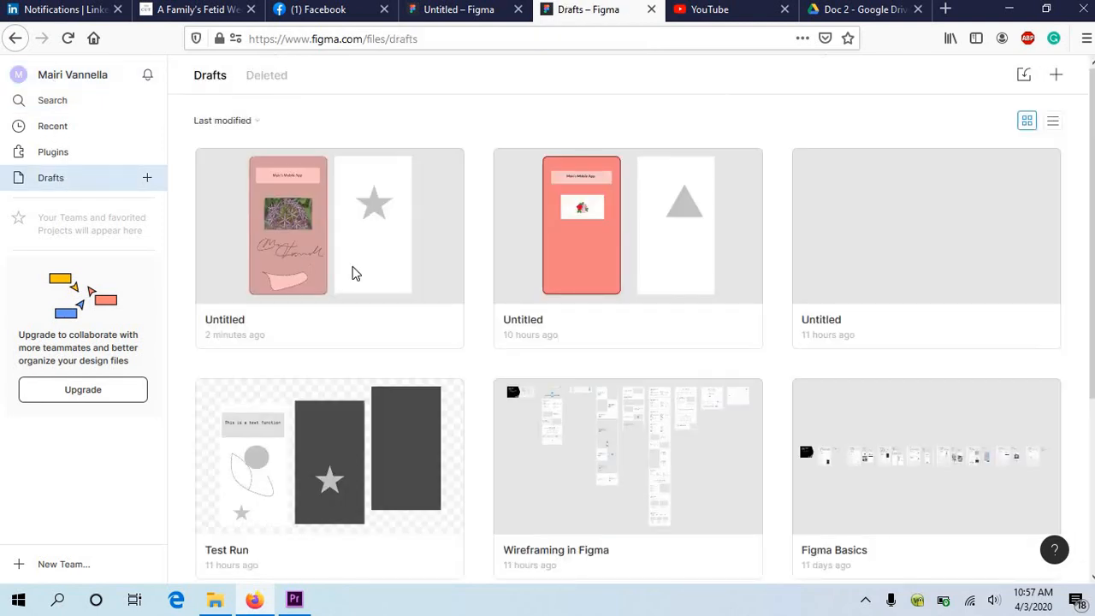
double_click(355, 272)
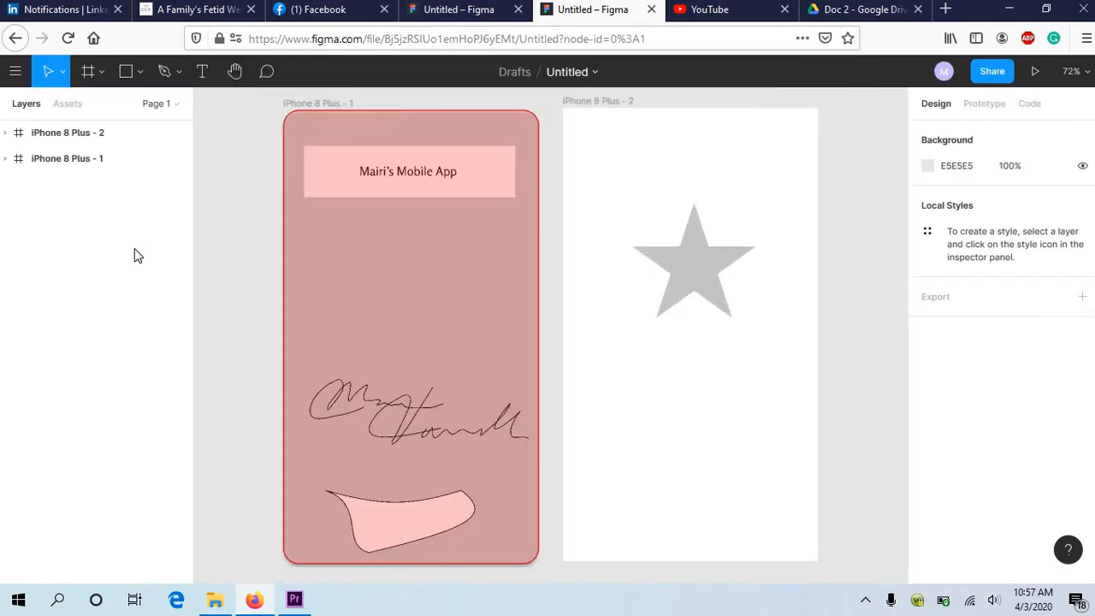
left_click(26, 75)
mouse_move(58, 334)
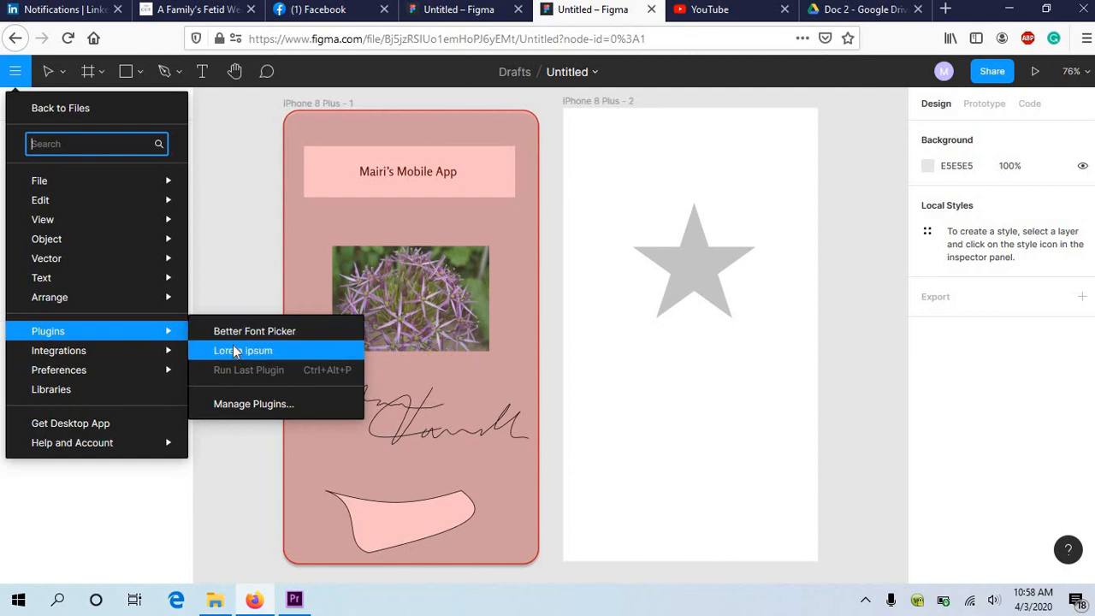
left_click(247, 272)
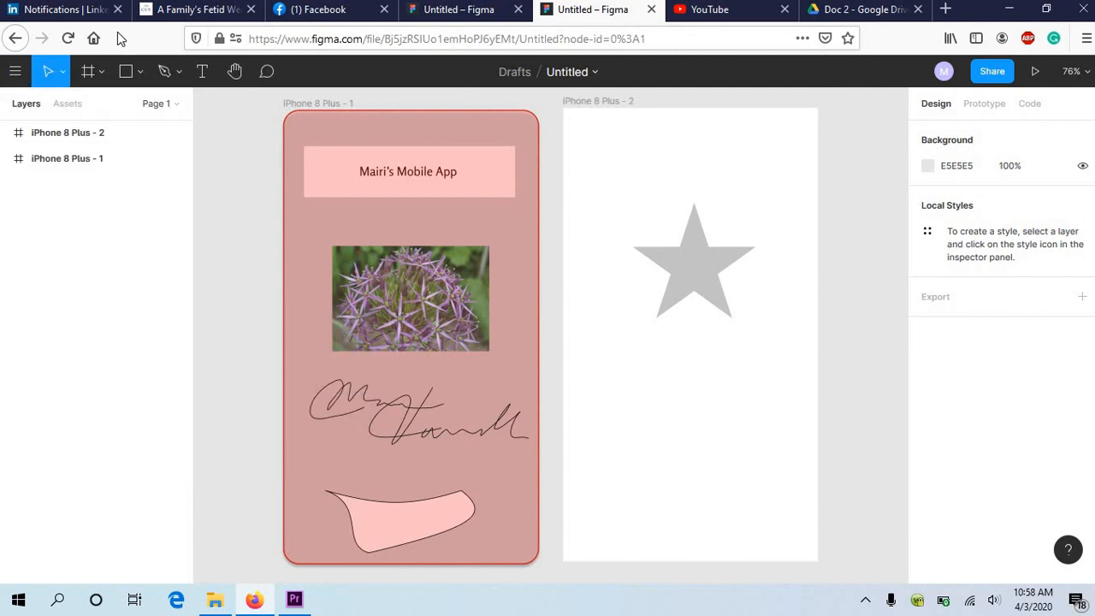
Step: Draw a rectangle about 299 × 159 below the star on the iPhone 8 Plus - 2 frame
left_click(140, 73)
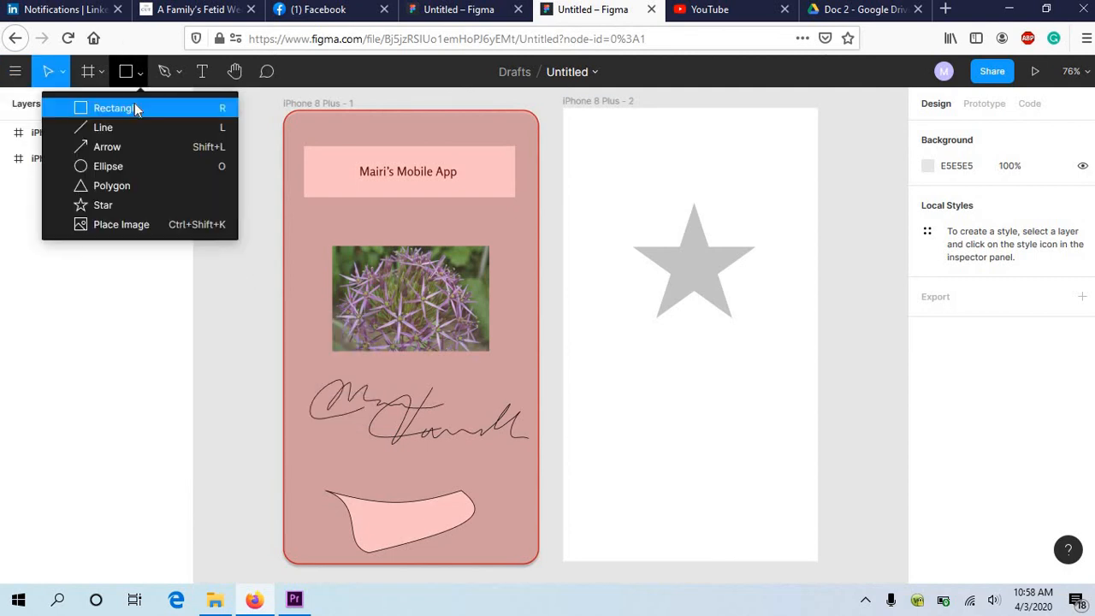
left_click(135, 109)
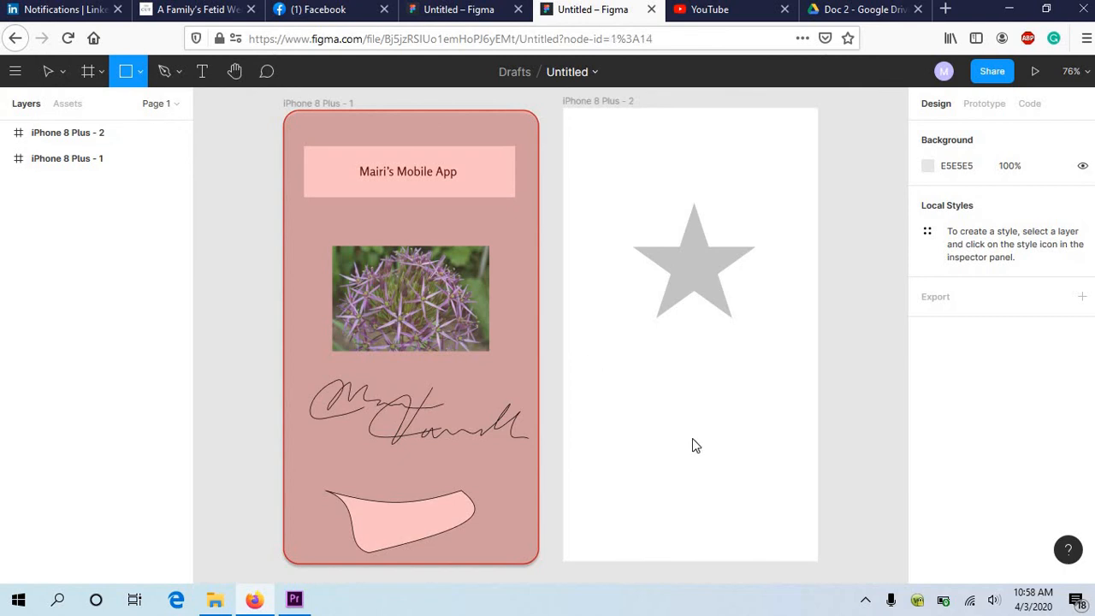
left_click_drag(596, 350, 781, 447)
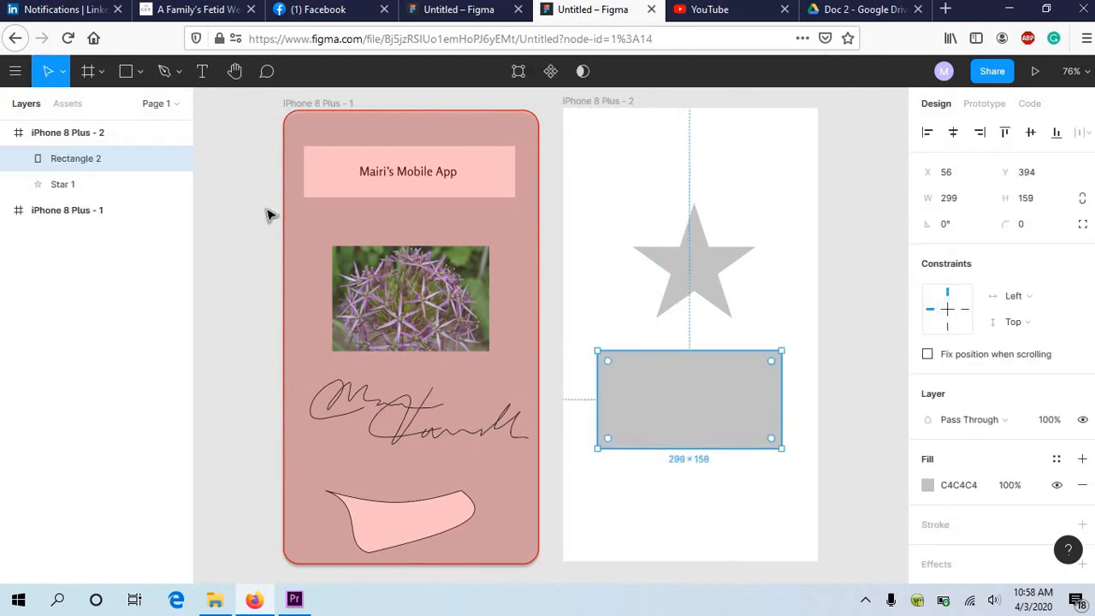
Step: Add a text layer reading "bjgfboejrpjewofjbfbehf" inside the gray rectangle on the star screen
left_click(203, 71)
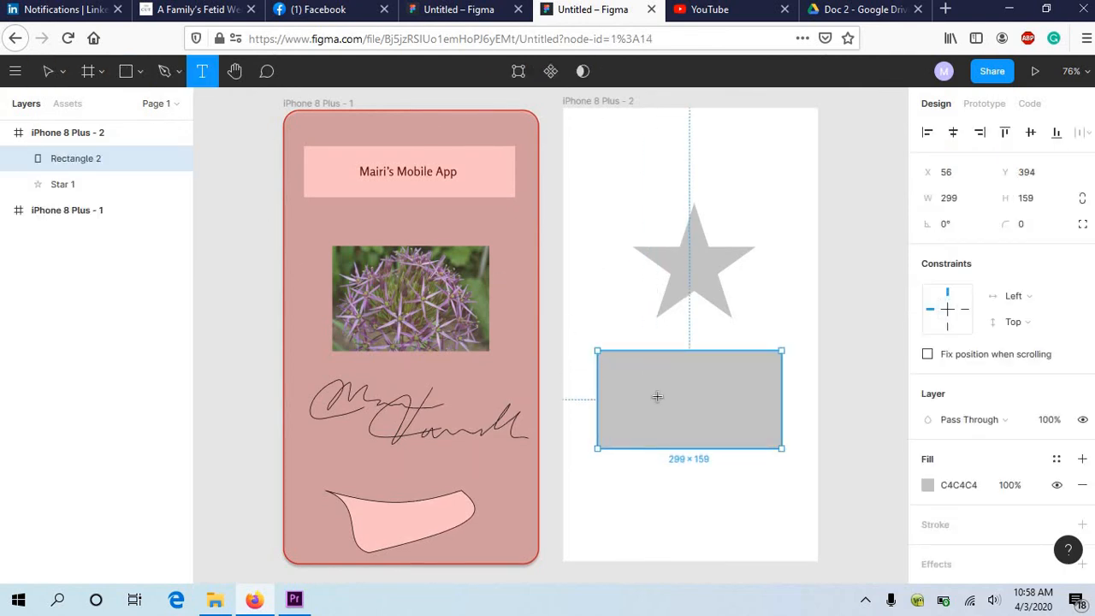
key("Escape")
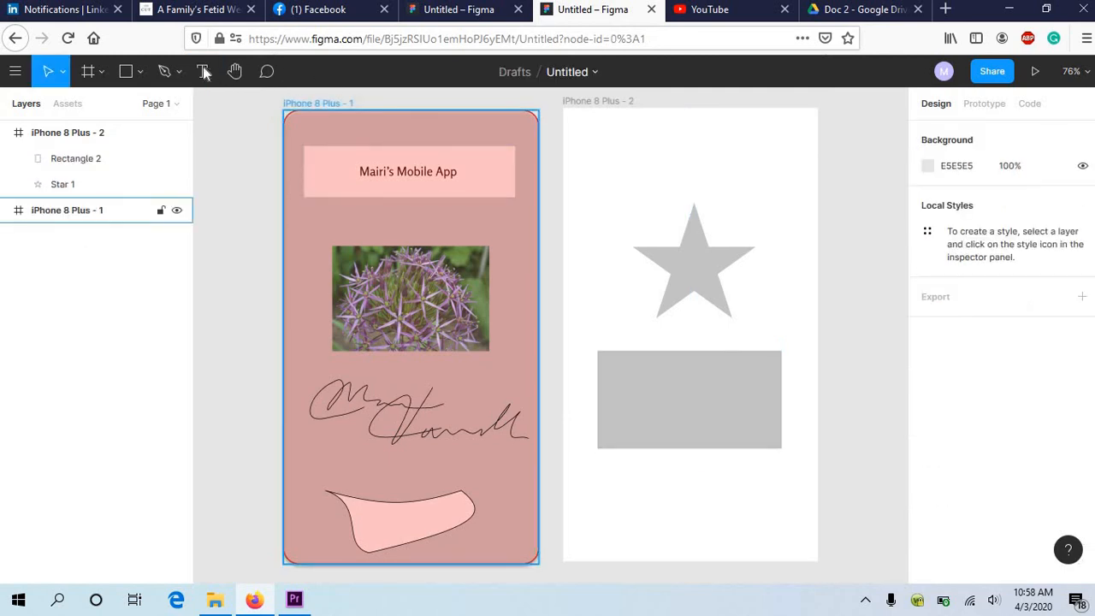
left_click(201, 72)
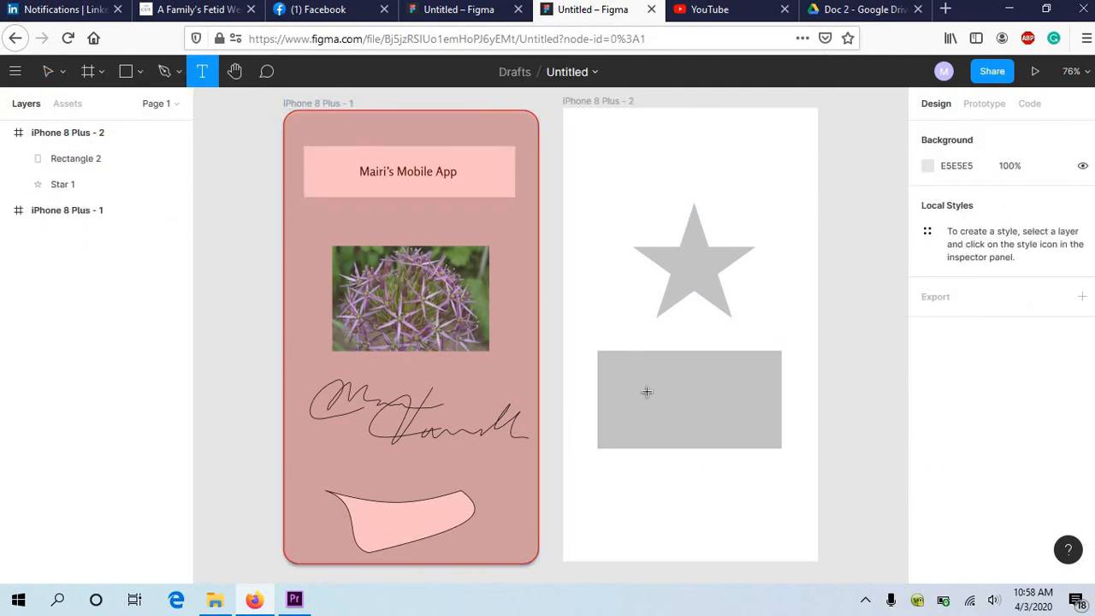
left_click(646, 391)
type("bjgfboejrpjewofjbfbehf")
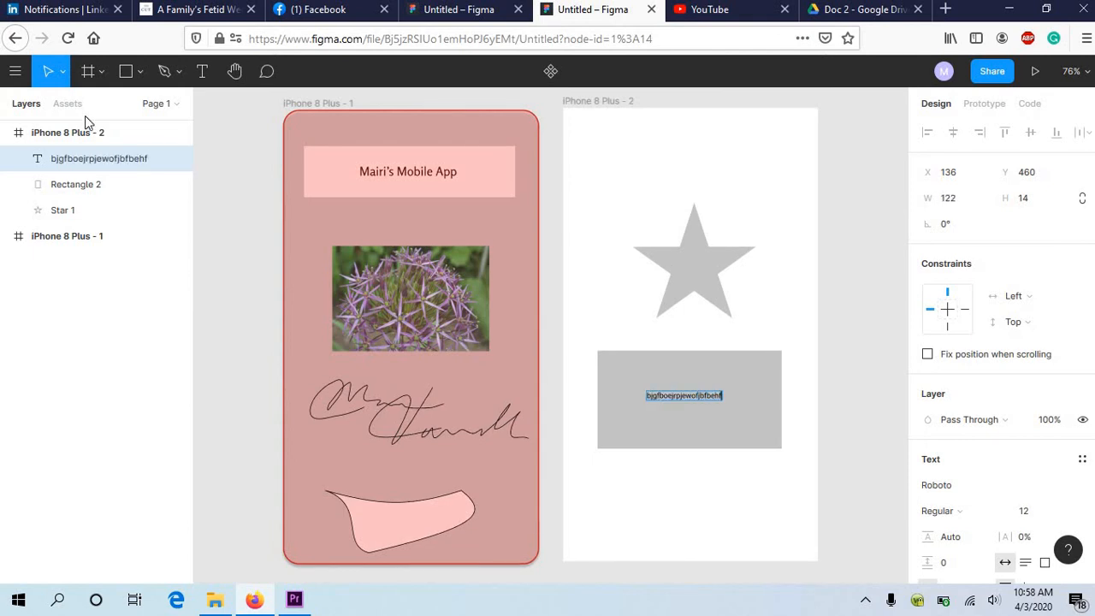
Step: Replace the selected text on the star screen with 5 sentences generated by the Lorem ipsum plugin
left_click(26, 76)
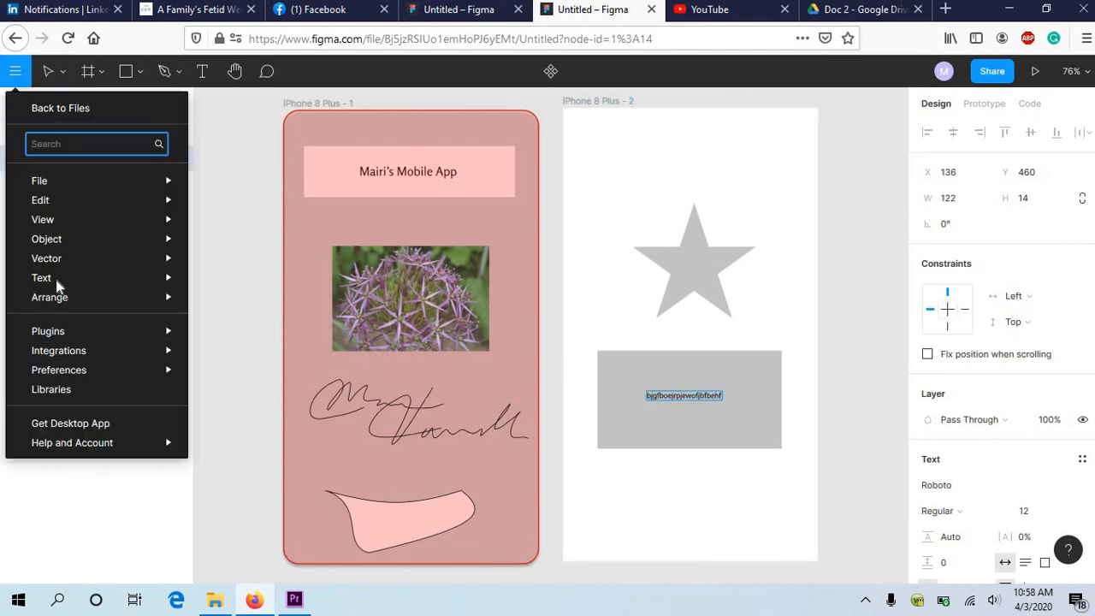
mouse_move(61, 332)
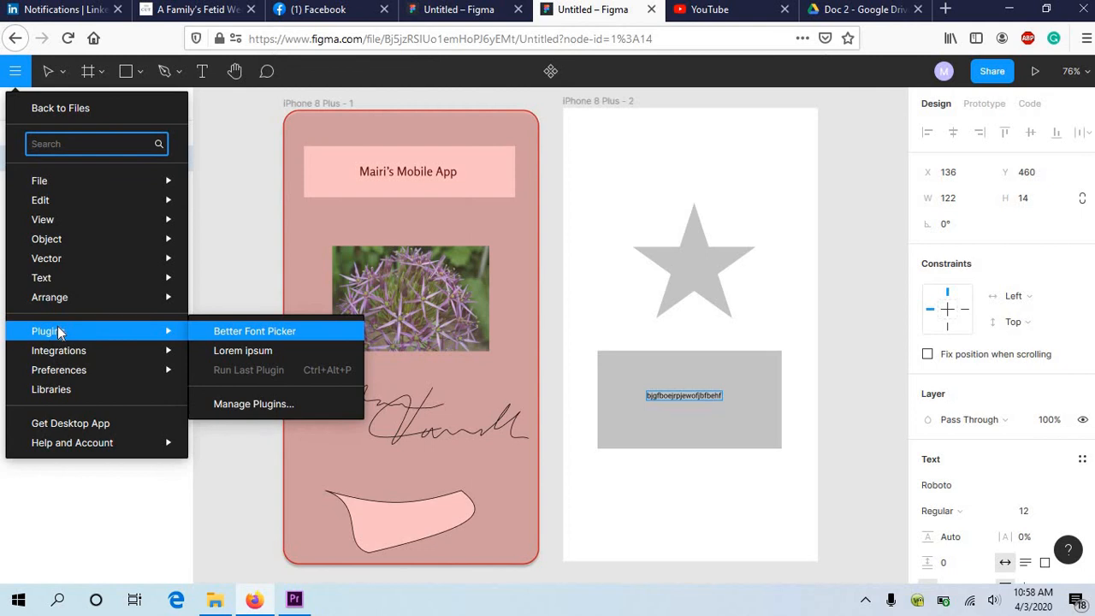
left_click(239, 351)
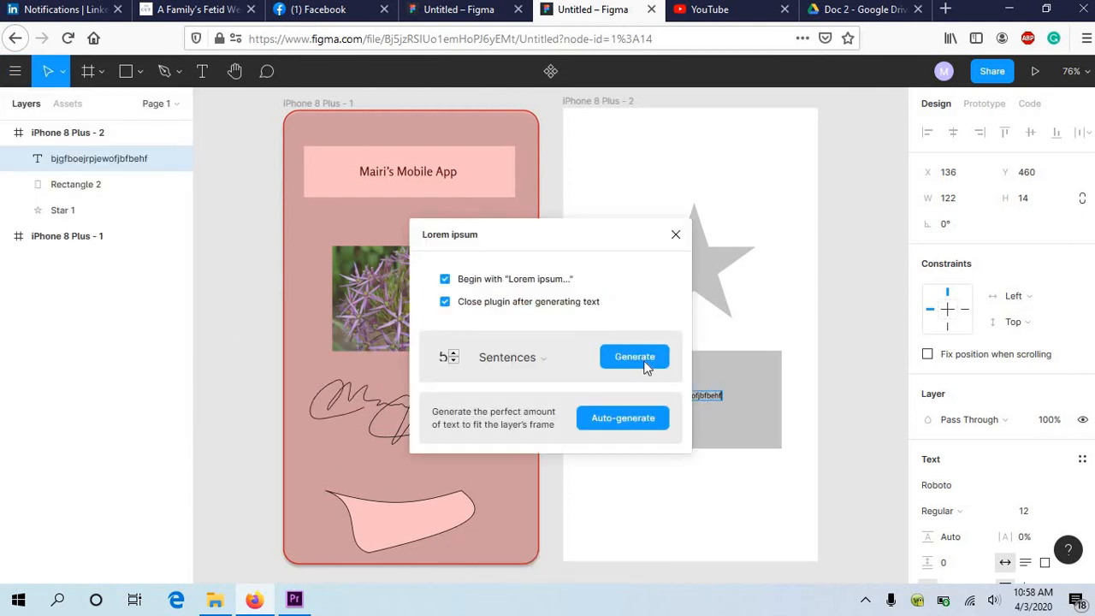
left_click(646, 366)
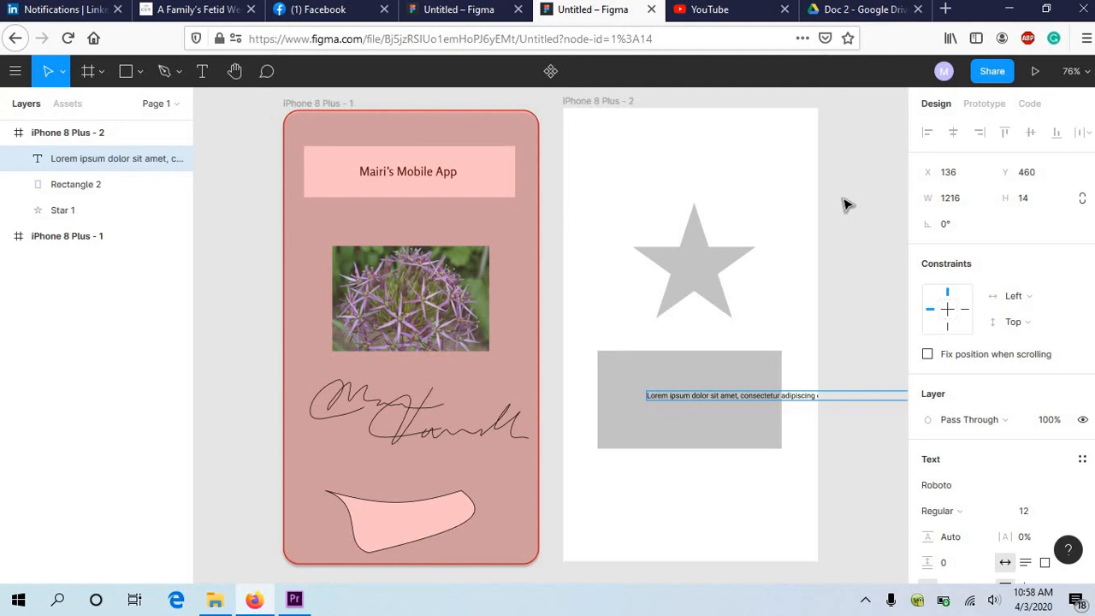
Step: Copy the file's share link, test it in a new browser tab, and return to the design with the sharing dialog closed
left_click(995, 72)
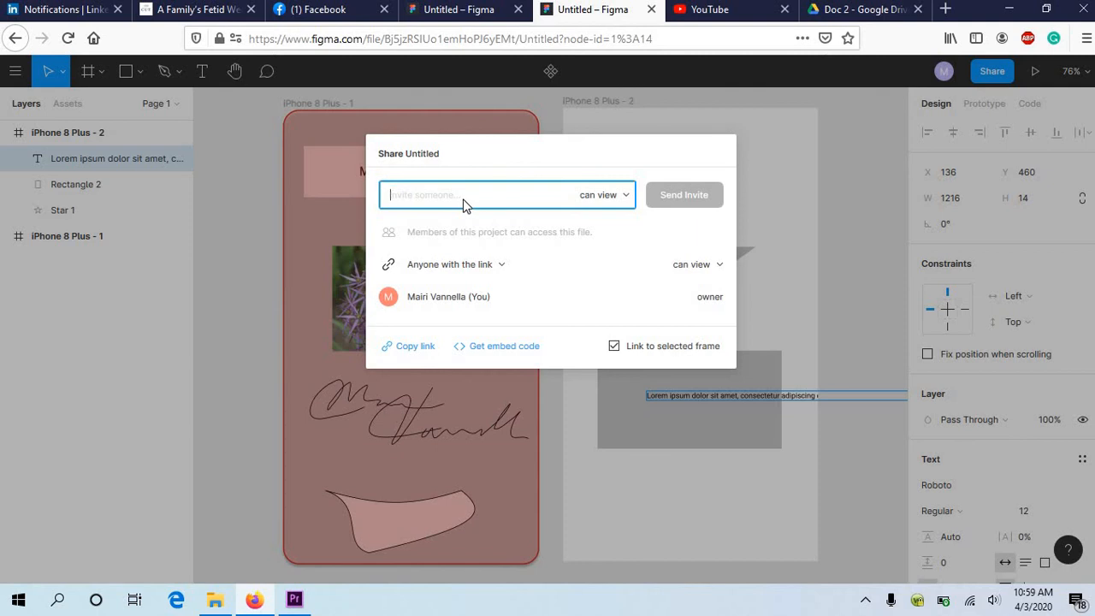
left_click(413, 349)
left_click(946, 9)
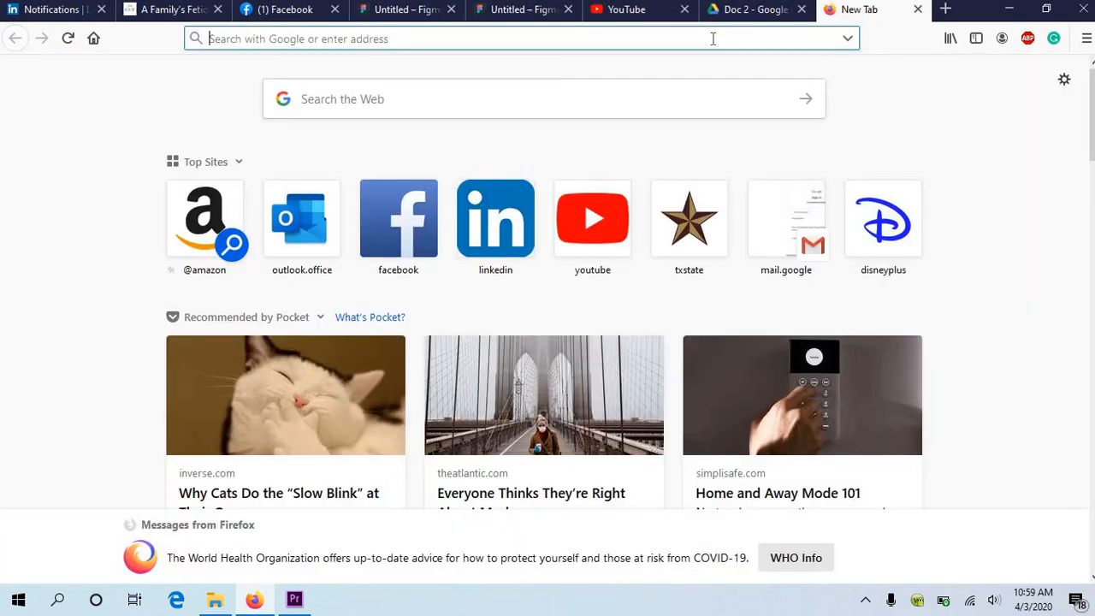
key("ctrl+v")
key("Return")
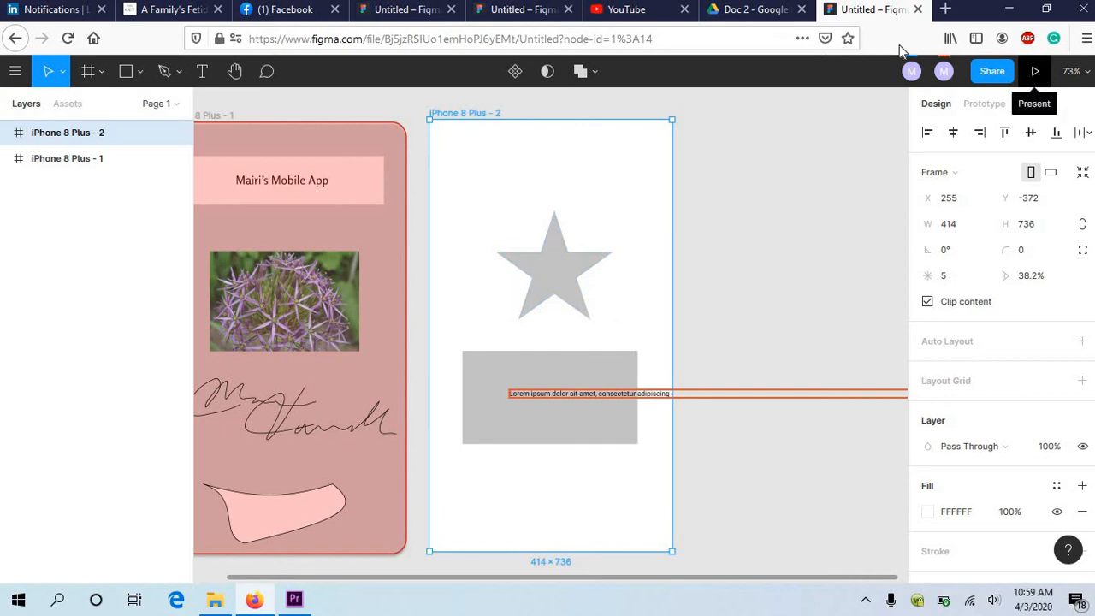
left_click(917, 9)
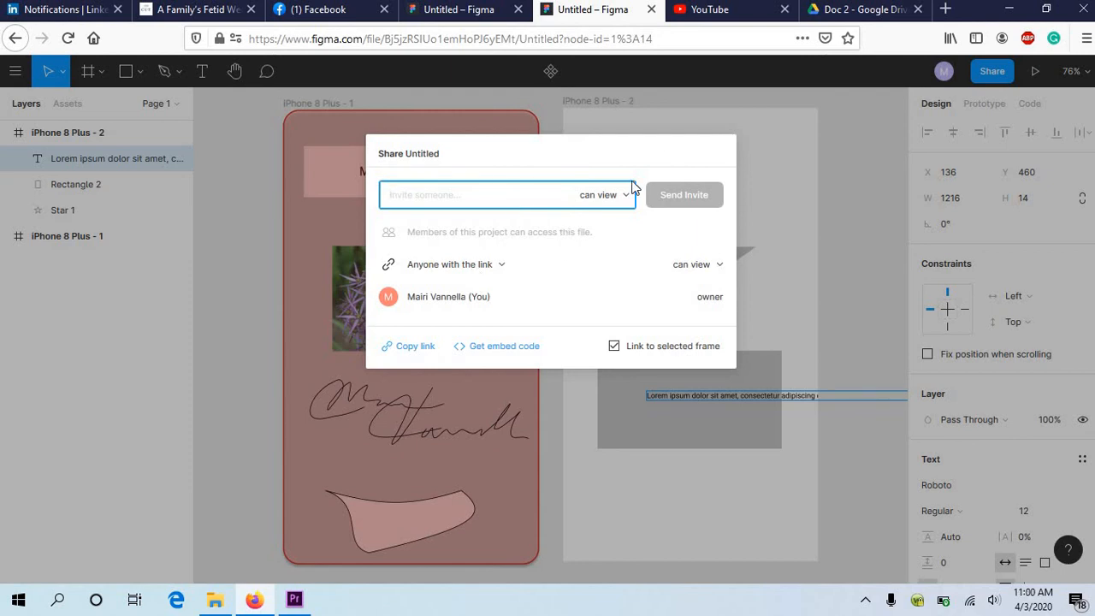
left_click(848, 181)
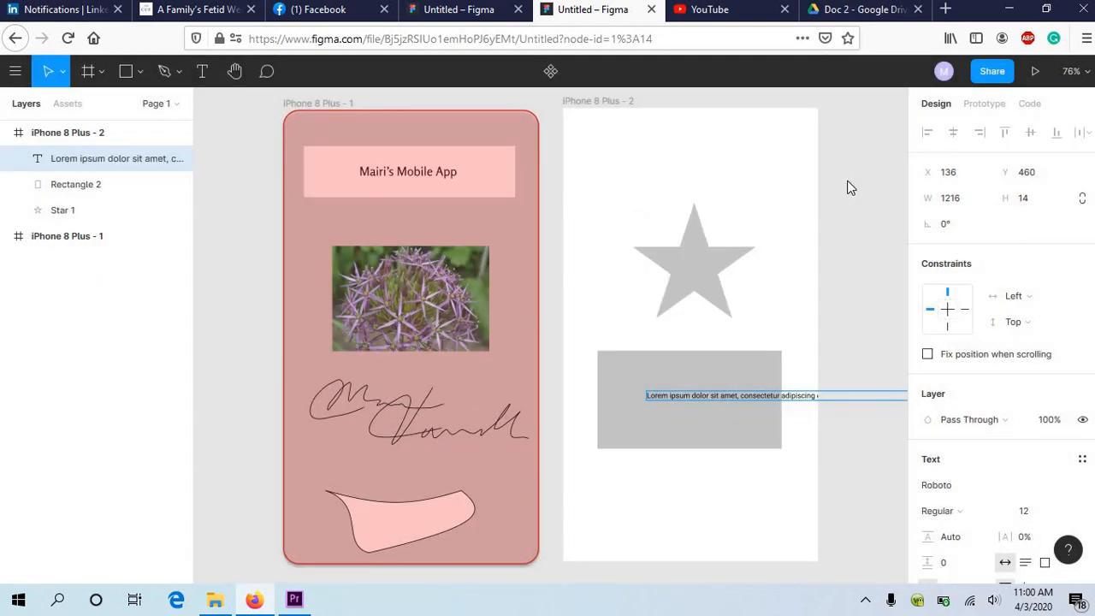